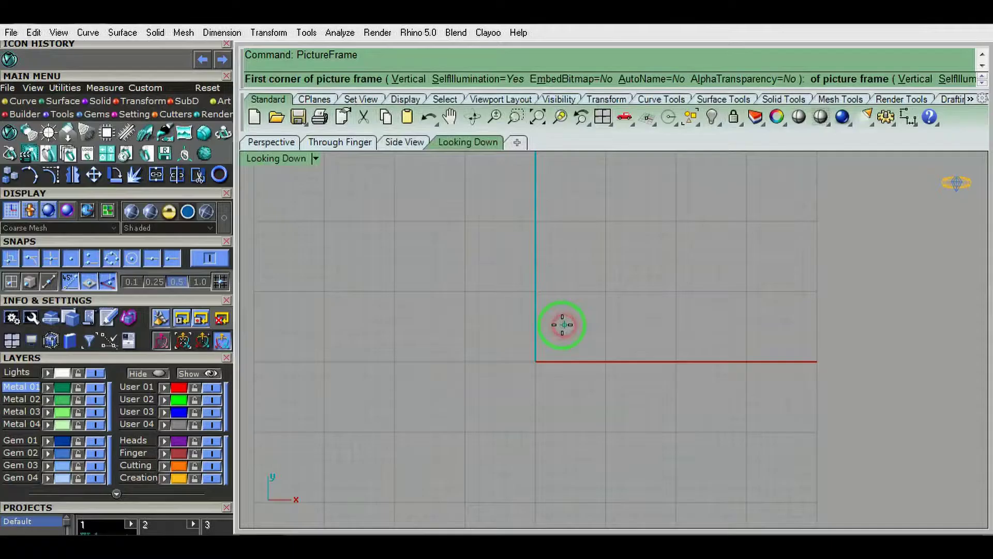
# Place the gold bee earrings reference photo as a picture frame in the Looking Down viewport
pyautogui.click(559, 326)
pyautogui.click(589, 321)
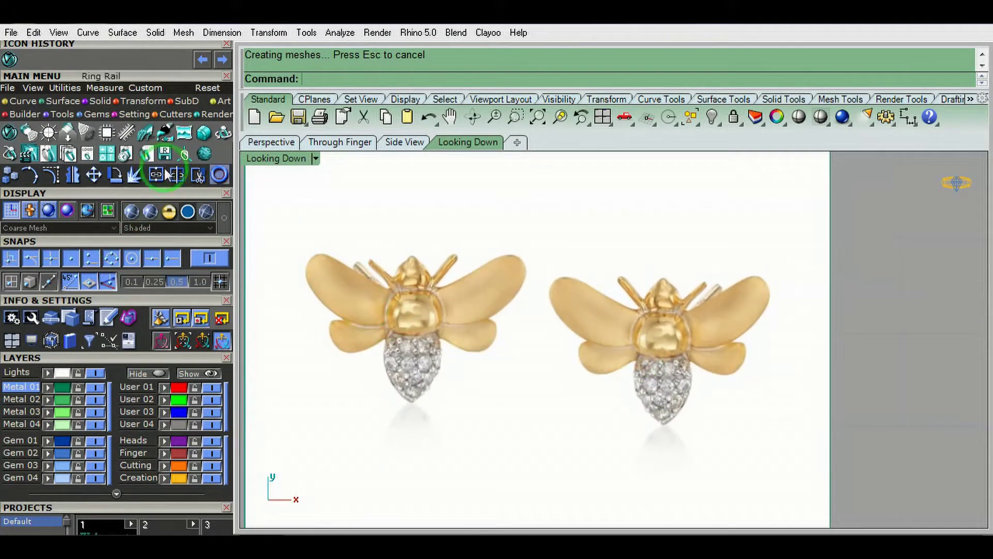
# Draw a crop rectangle around one of the two bees
pyautogui.click(22, 101)
pyautogui.click(72, 132)
pyautogui.click(284, 203)
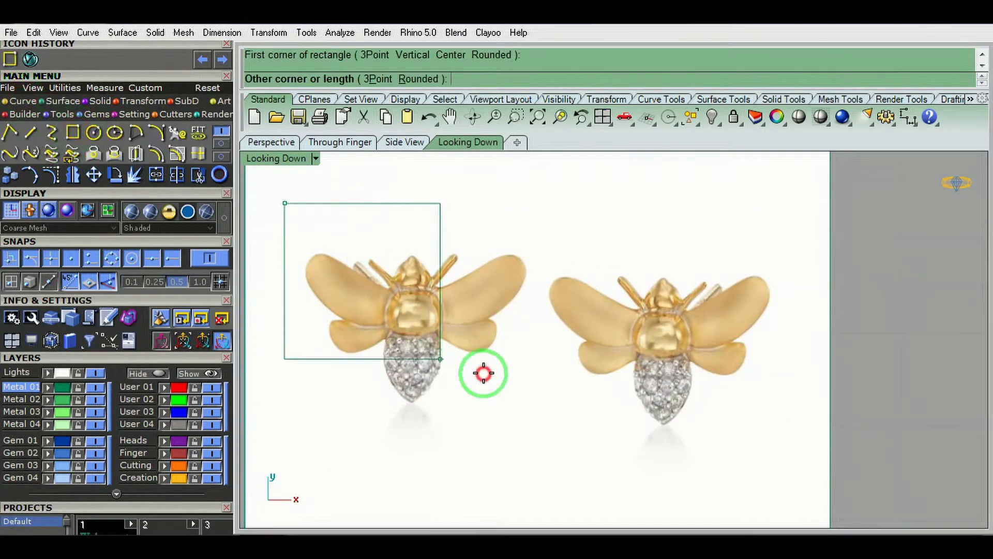
pyautogui.click(543, 427)
# Split the picture with the rectangle and delete the unwanted part
pyautogui.write('SPLIT')
pyautogui.press('Return')
pyautogui.click(550, 422)
pyautogui.press('Return')
pyautogui.press('Delete')
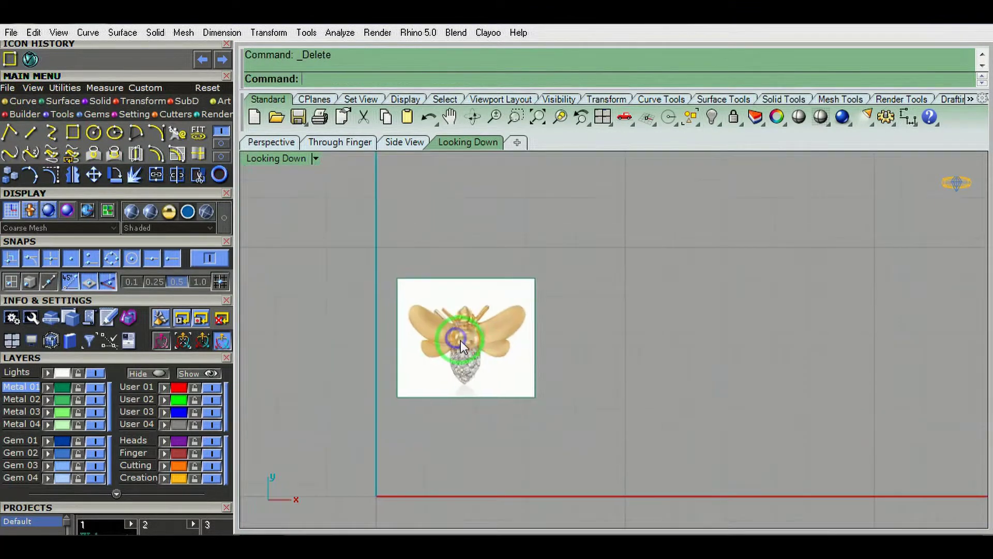
# Scale the cropped bee picture up by a factor of 15
pyautogui.write('scale')
pyautogui.press('Return')
pyautogui.click(479, 412)
pyautogui.scroll(3, 434, 269)
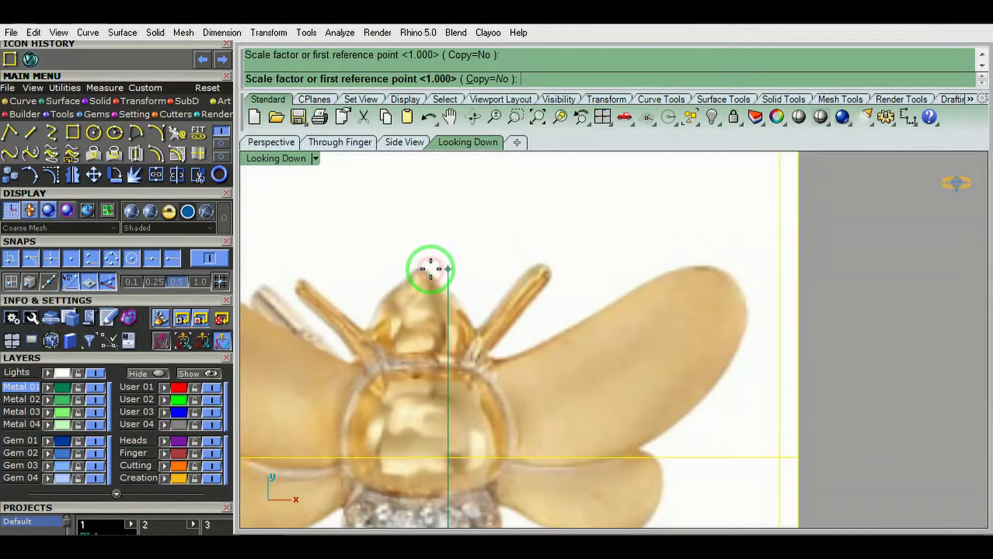
pyautogui.click(430, 268)
pyautogui.write('15')
pyautogui.press('Return')
pyautogui.scroll(-5, 443, 282)
pyautogui.scroll(3, 450, 426)
# Draw a vertical BothSides centreline through the bee from its tail
pyautogui.write('line')
pyautogui.press('Return')
pyautogui.click(445, 449)
pyautogui.scroll(-5, 444, 456)
pyautogui.write('b')
pyautogui.press('Return')
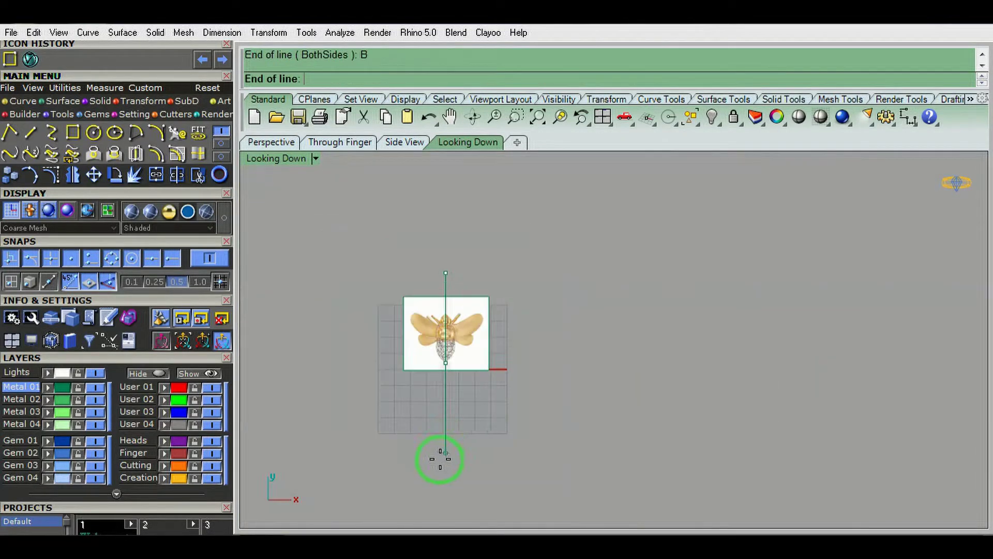
pyautogui.click(444, 454)
pyautogui.scroll(3, 477, 381)
# Move the bee picture and centreline from the body centre to the origin
pyautogui.hotkey('ctrl', 'a')
pyautogui.write('m')
pyautogui.press('Return')
pyautogui.scroll(3, 451, 418)
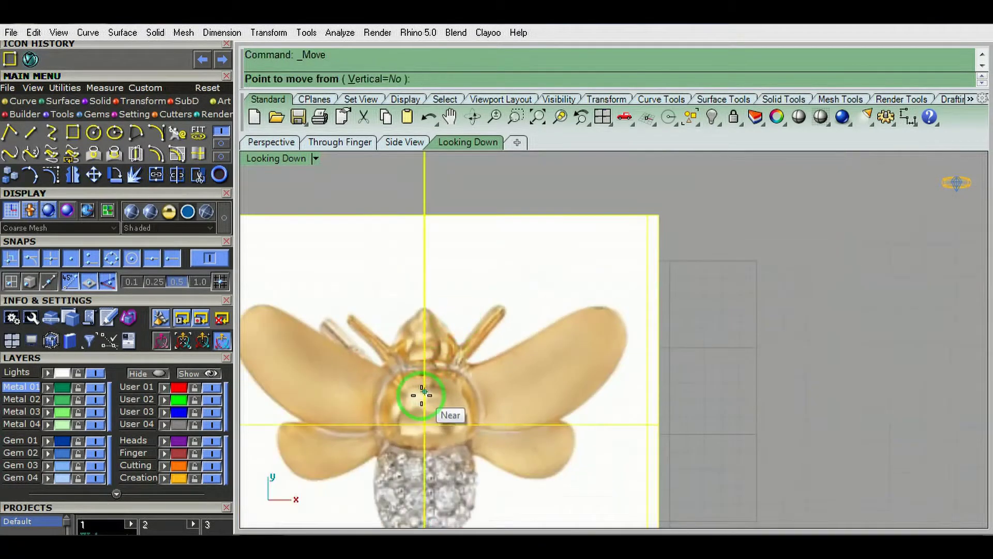
pyautogui.scroll(2, 452, 411)
pyautogui.click(422, 395)
pyautogui.write('0')
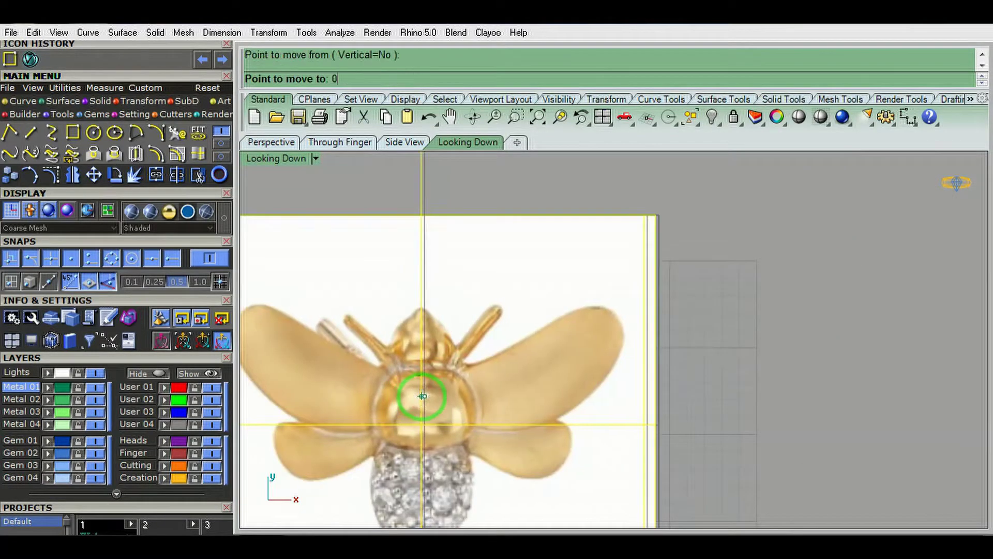
pyautogui.press('Return')
pyautogui.scroll(-3, 422, 396)
pyautogui.write('interpcrv')
pyautogui.press('Return')
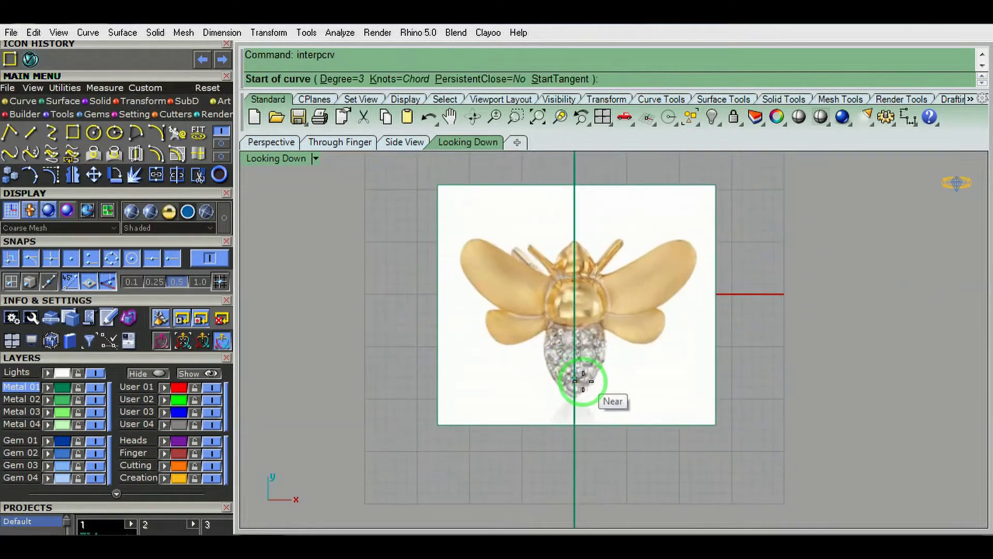
# Trace the right half of the abdomen from tail tip to thorax with an interpolated curve
pyautogui.scroll(2, 582, 387)
pyautogui.scroll(1, 581, 399)
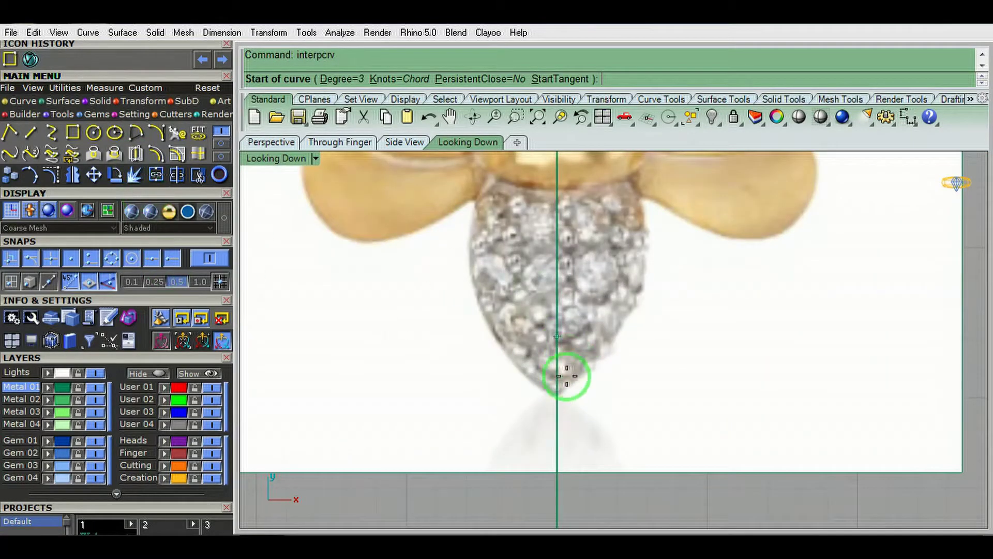
pyautogui.scroll(1, 567, 376)
pyautogui.scroll(1, 566, 399)
pyautogui.click(569, 392)
pyautogui.scroll(-2, 645, 330)
pyautogui.click(661, 304)
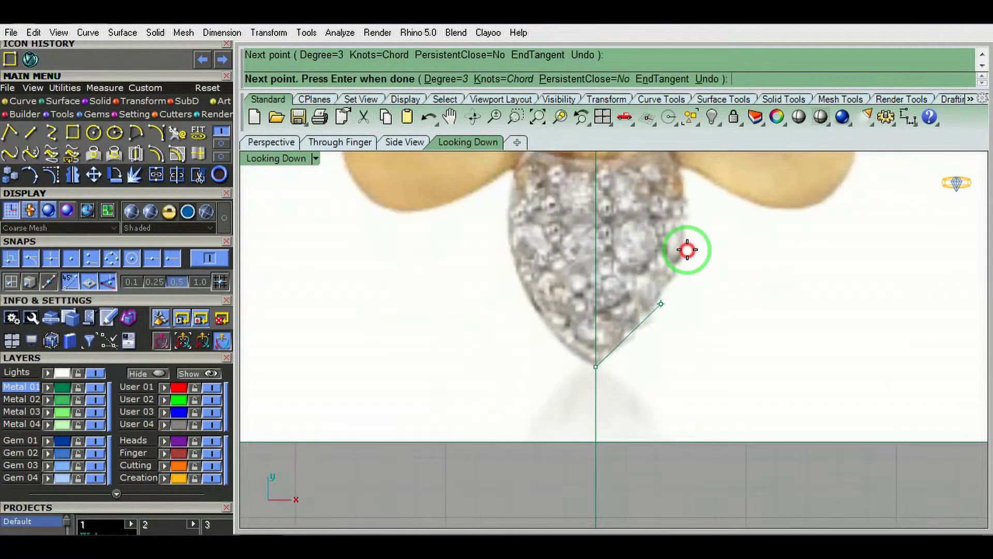
pyautogui.moveTo(693, 214); pyautogui.dragTo(666, 336, button='right')
pyautogui.click(660, 322)
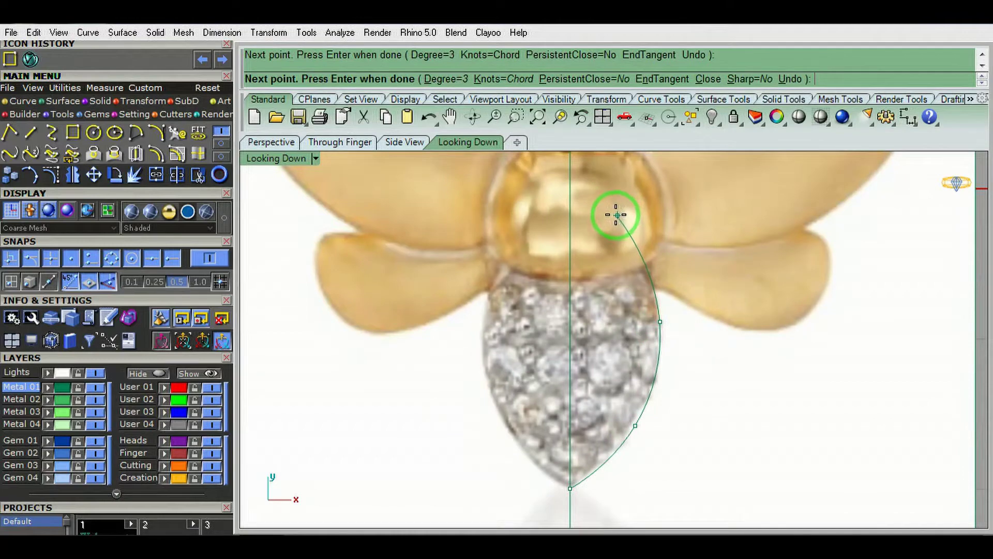
pyautogui.click(616, 216)
pyautogui.rightClick(616, 216)
pyautogui.scroll(-2, 624, 228)
pyautogui.scroll(1, 597, 315)
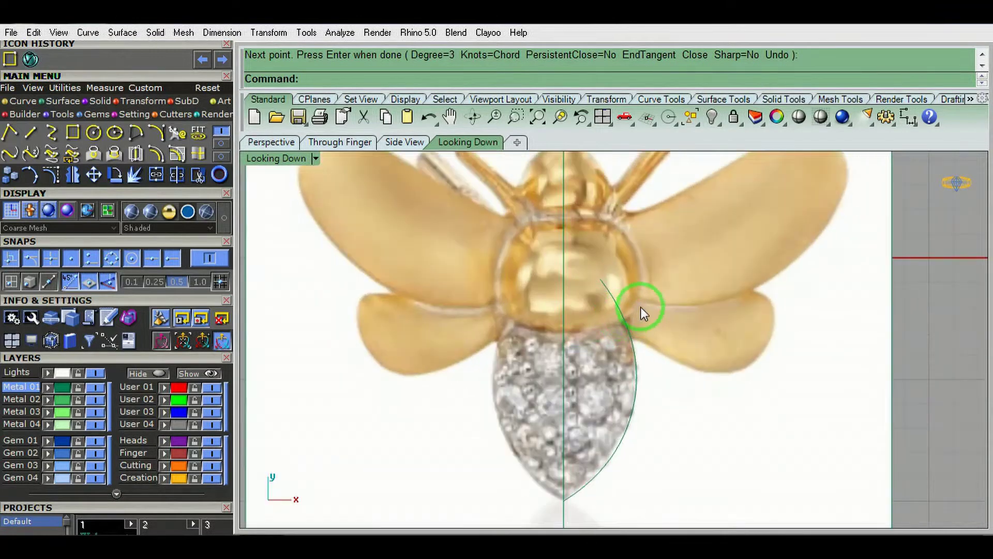
# Trace the thorax's right side with a second interpolated curve
pyautogui.rightClick(628, 300)
pyautogui.scroll(3, 628, 300)
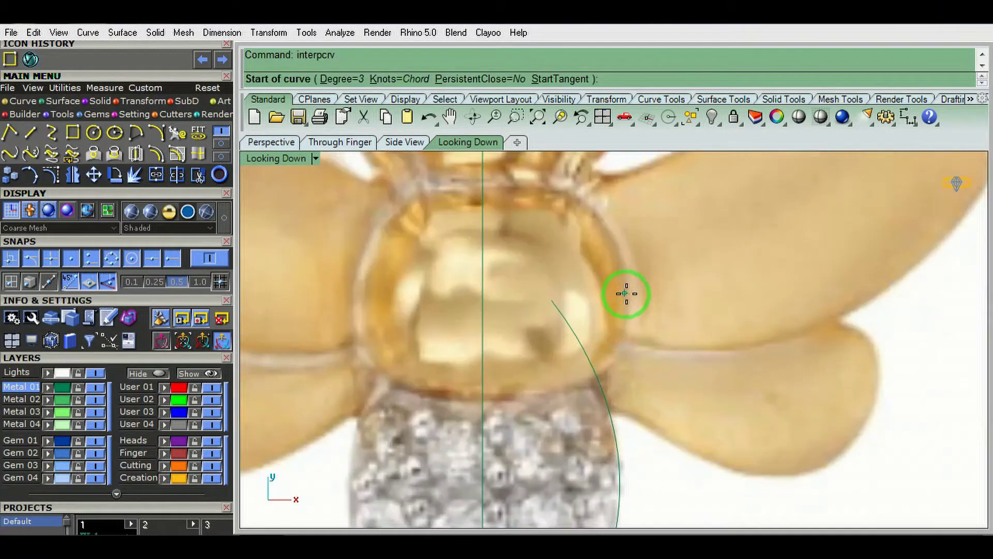
pyautogui.scroll(-5, 650, 296)
pyautogui.click(628, 261)
pyautogui.scroll(2, 638, 312)
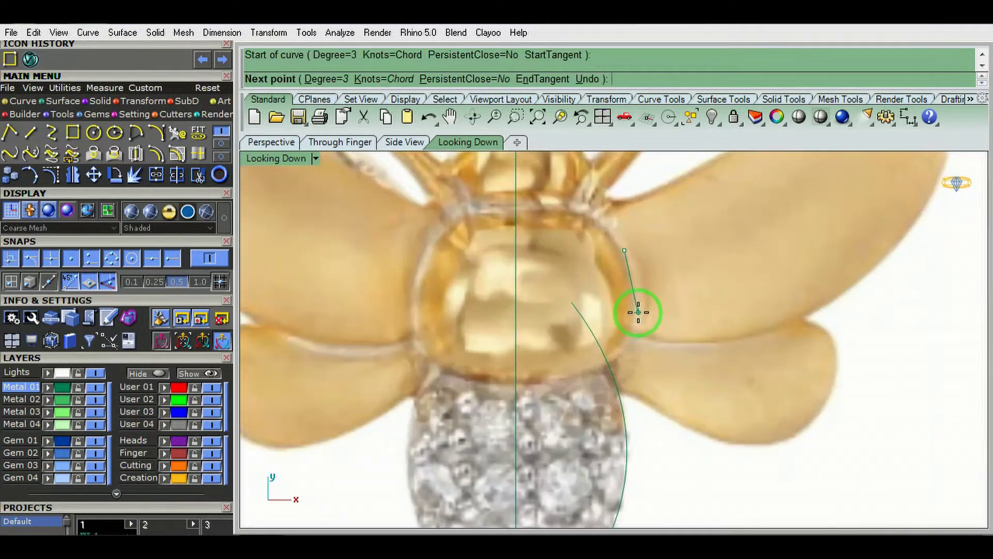
pyautogui.click(636, 299)
pyautogui.scroll(2, 616, 352)
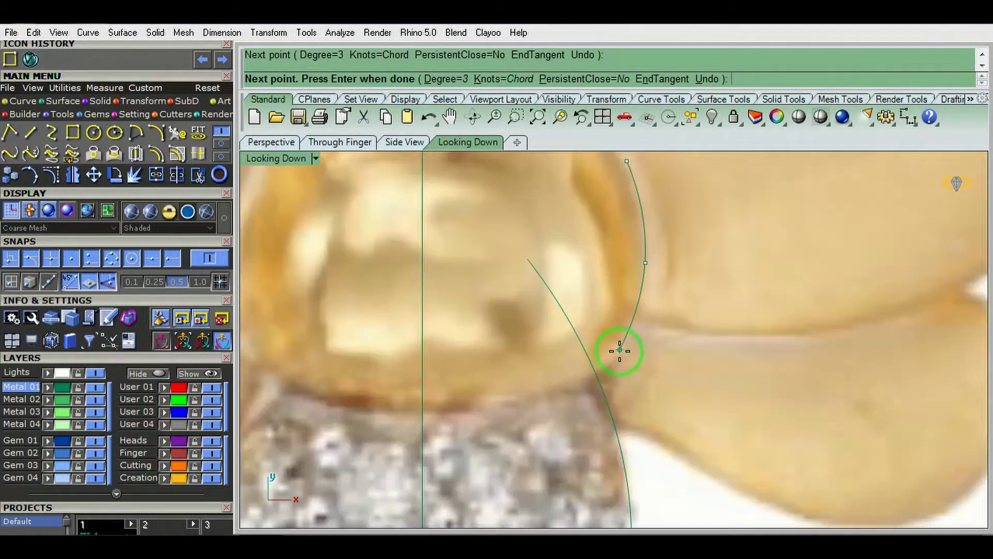
pyautogui.click(616, 355)
pyautogui.click(373, 399)
pyautogui.press('Return')
pyautogui.scroll(-3, 444, 354)
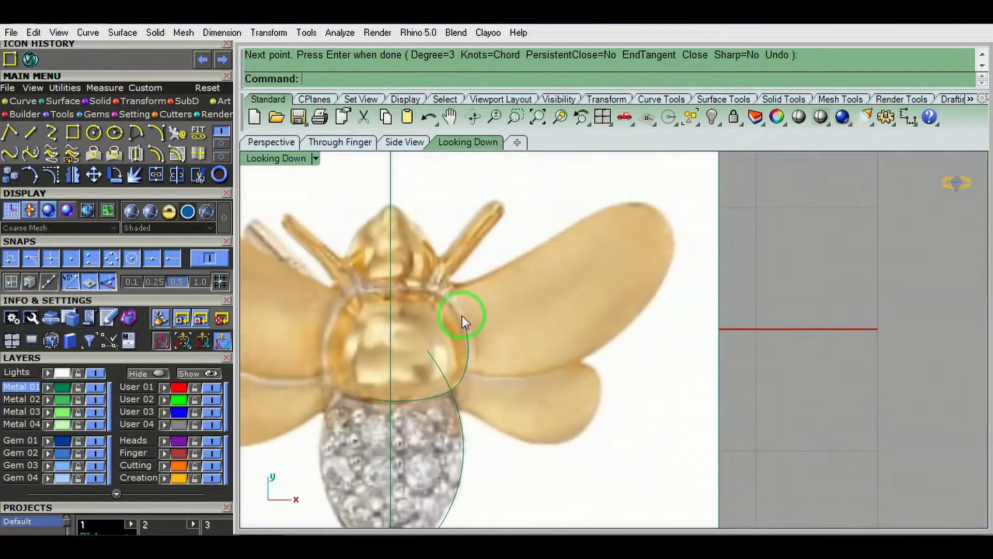
# Trace the thorax outline from the centreline up to the neck
pyautogui.press('Return')
pyautogui.scroll(2, 460, 333)
pyautogui.click(437, 299)
pyautogui.click(468, 332)
pyautogui.scroll(2, 432, 326)
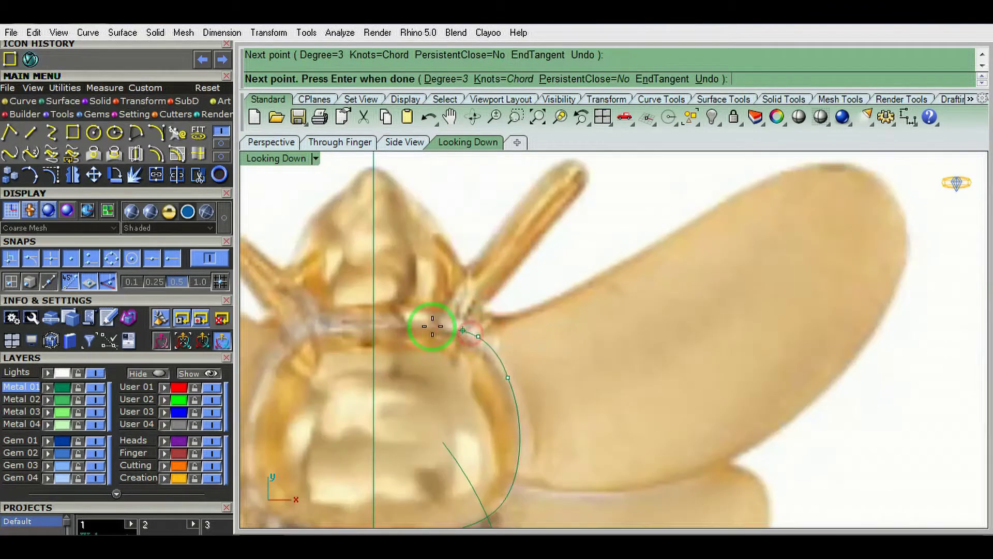
pyautogui.click(418, 322)
pyautogui.click(341, 325)
pyautogui.press('Return')
pyautogui.scroll(-3, 439, 324)
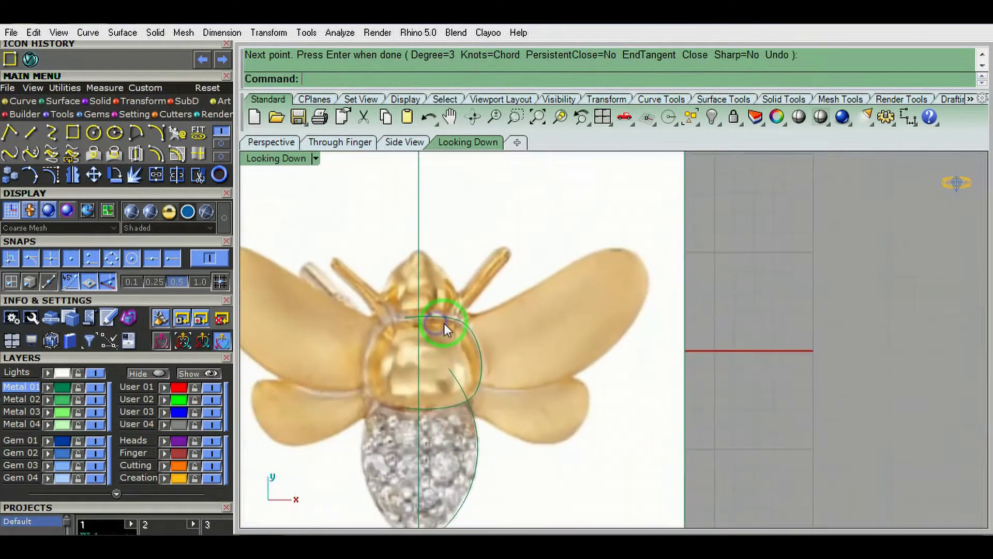
# Trace the right half of the head outline starting on the centreline
pyautogui.press('Return')
pyautogui.scroll(3, 401, 275)
pyautogui.scroll(2, 404, 280)
pyautogui.click(403, 280)
pyautogui.press('Escape')
pyautogui.press('Return')
pyautogui.click(404, 278)
pyautogui.click(470, 336)
pyautogui.scroll(-3, 470, 336)
pyautogui.click(517, 295)
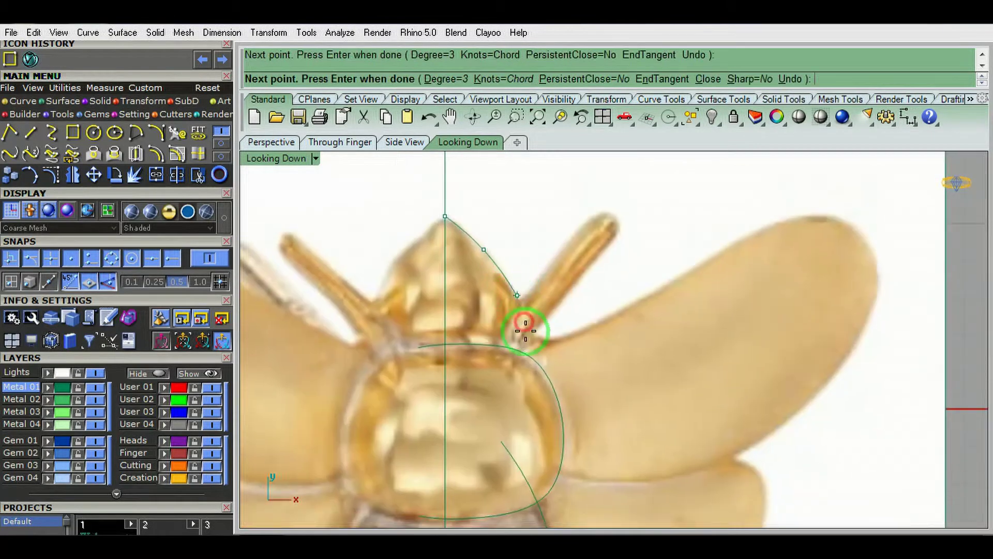
pyautogui.scroll(2, 525, 326)
pyautogui.press('Return')
pyautogui.scroll(-3, 496, 362)
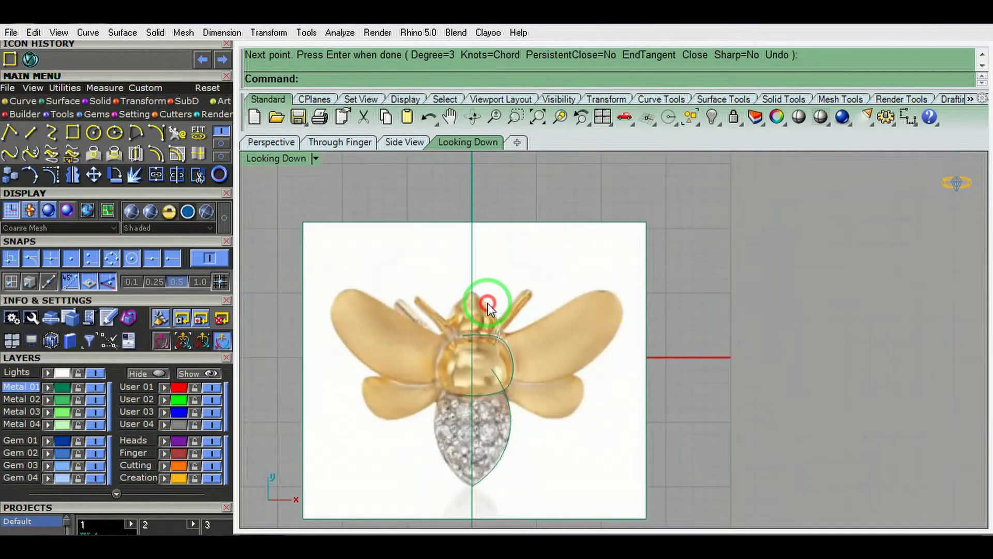
# Hide the reference picture and undo an accidental curve move
pyautogui.click(573, 286)
pyautogui.hotkey('ctrl', 'h')
pyautogui.scroll(3, 567, 383)
pyautogui.scroll(-1, 566, 383)
pyautogui.click(637, 370)
pyautogui.moveTo(637, 371); pyautogui.dragTo(576, 326)
pyautogui.hotkey('ctrl', 'z')
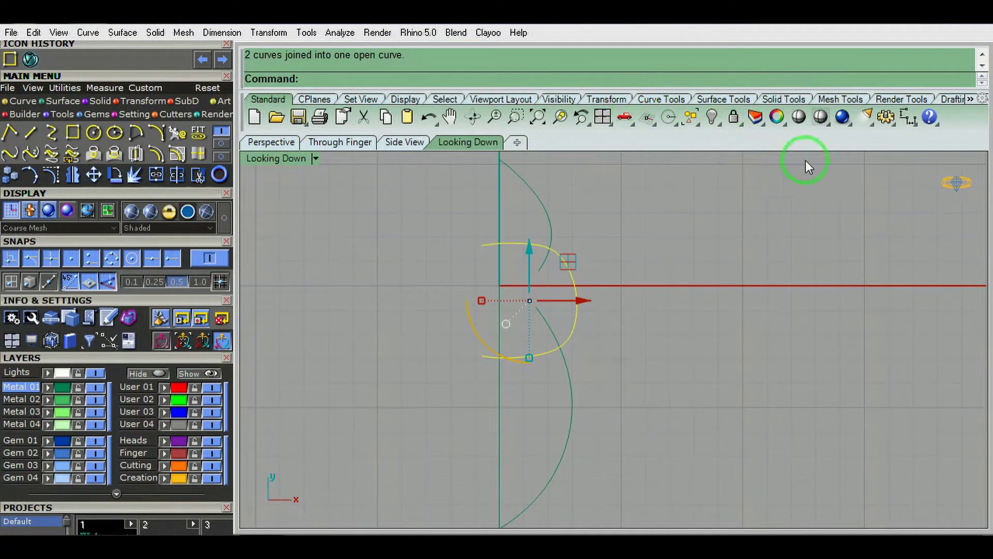
# Join two of the outline curves into one
pyautogui.click(572, 318)
pyautogui.scroll(2, 572, 319)
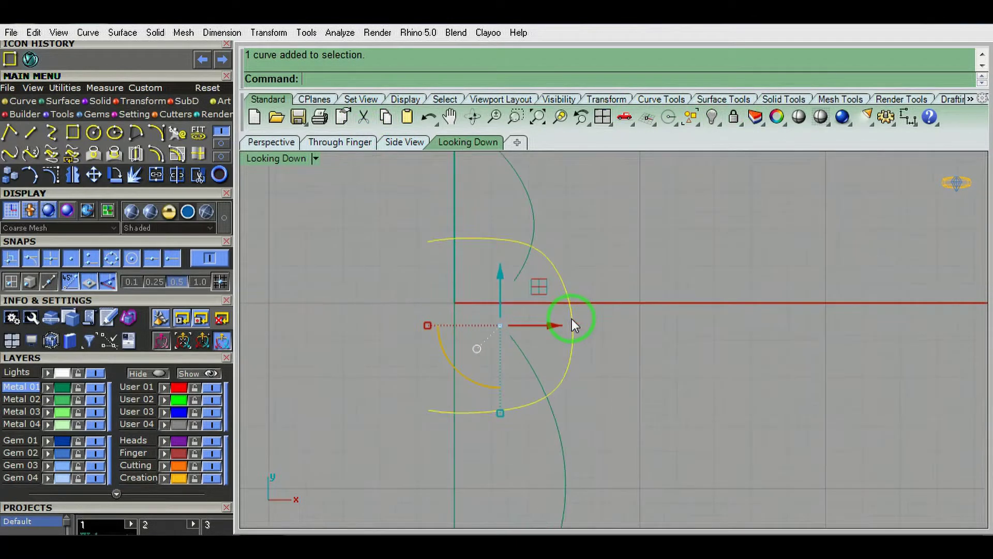
pyautogui.moveTo(573, 312); pyautogui.dragTo(606, 293, button='right')
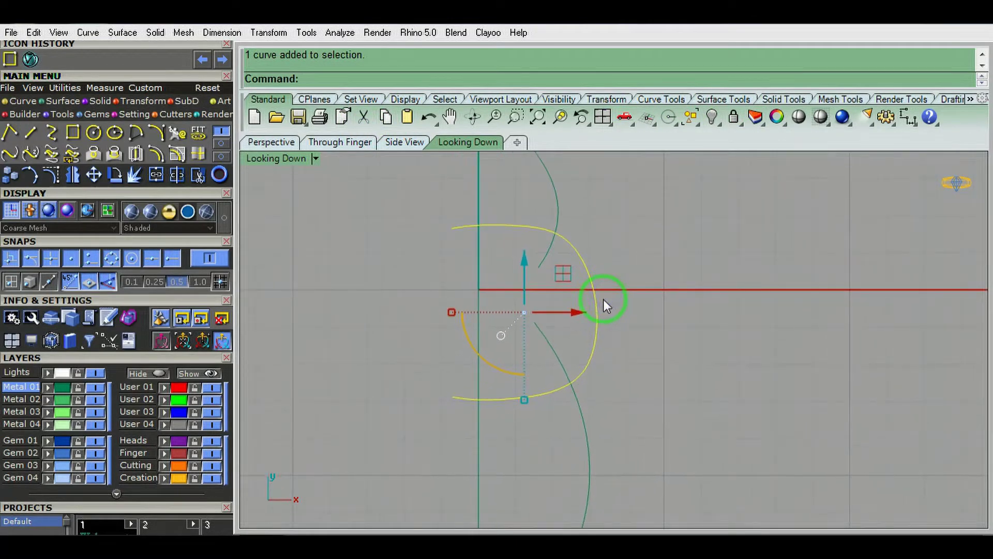
pyautogui.click(709, 263)
# Show the New in V5 tool set and turn off the gumball
pyautogui.click(970, 99)
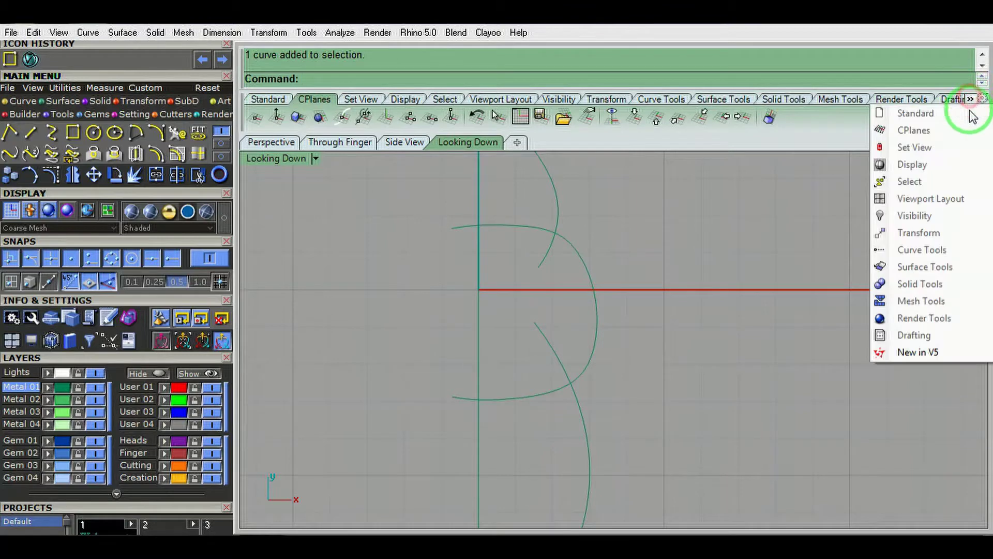
pyautogui.click(938, 357)
pyautogui.click(283, 118)
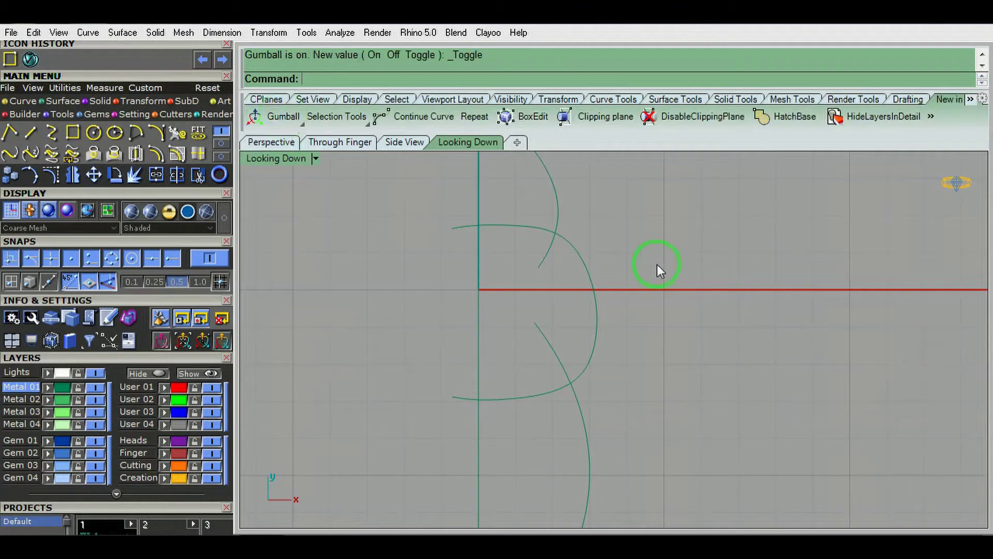
# Rebuild the joined thorax curve, trying 10 and then 13 control points
pyautogui.click(595, 305)
pyautogui.moveTo(572, 306); pyautogui.dragTo(559, 306, button='right')
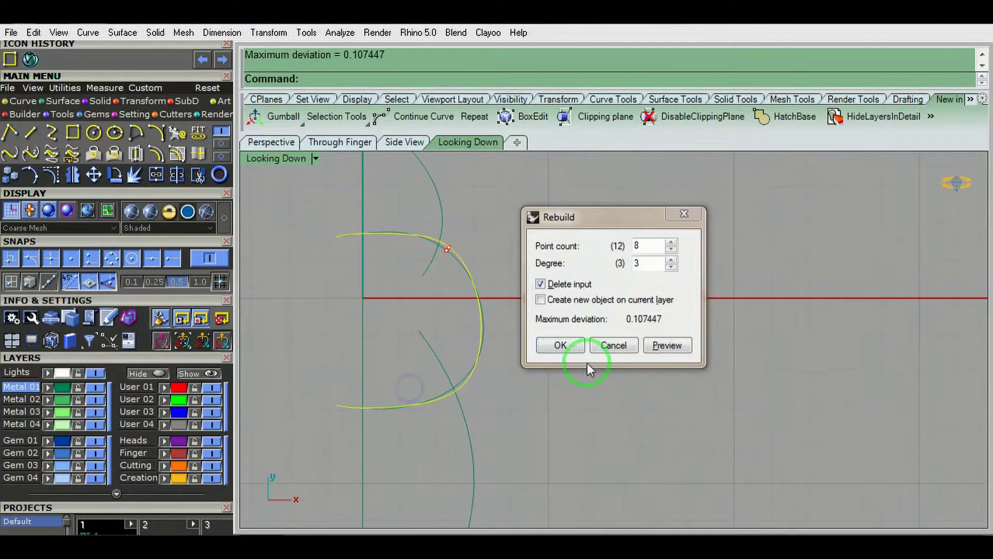
pyautogui.click(600, 346)
pyautogui.rightClick(665, 272)
pyautogui.click(650, 248)
pyautogui.click(559, 345)
pyautogui.rightClick(651, 240)
pyautogui.click(567, 343)
pyautogui.rightClick(651, 248)
pyautogui.click(559, 345)
pyautogui.rightClick(653, 256)
pyautogui.doubleClick(671, 241)
pyautogui.click(561, 345)
# Rebuild the head and remaining outline curves with increased point counts
pyautogui.rightClick(660, 255)
pyautogui.click(670, 244)
pyautogui.click(550, 345)
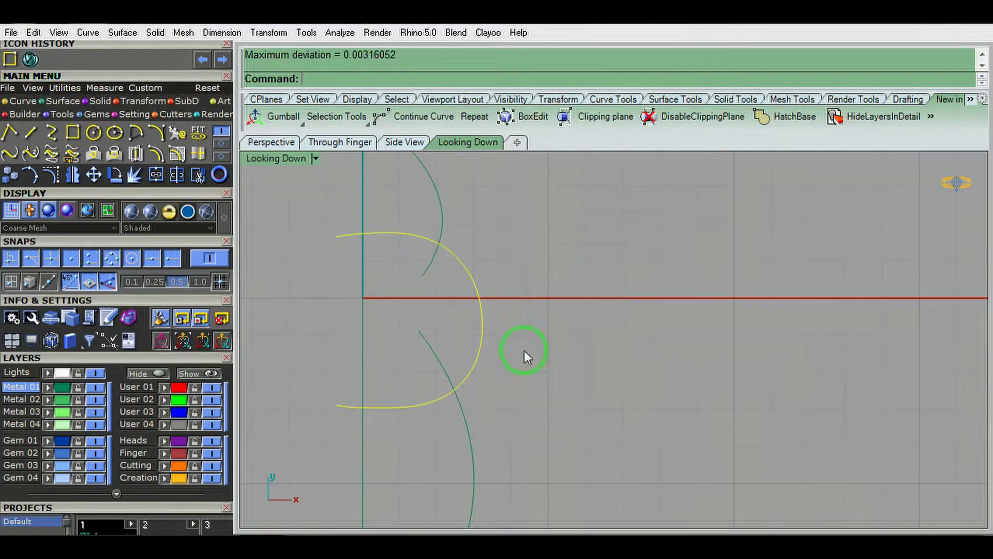
pyautogui.click(561, 343)
pyautogui.rightClick(694, 273)
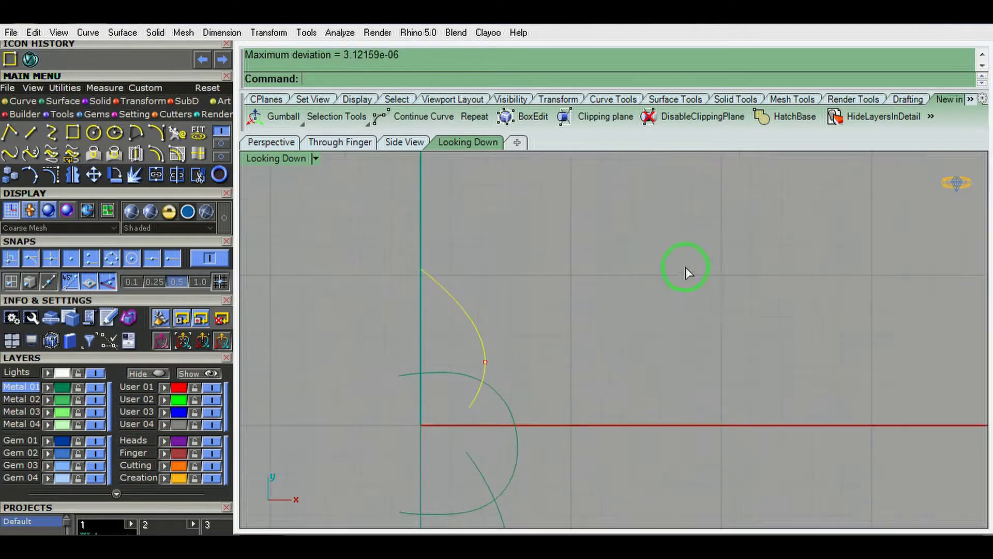
pyautogui.click(554, 340)
pyautogui.click(459, 399)
pyautogui.rightClick(459, 399)
pyautogui.click(559, 353)
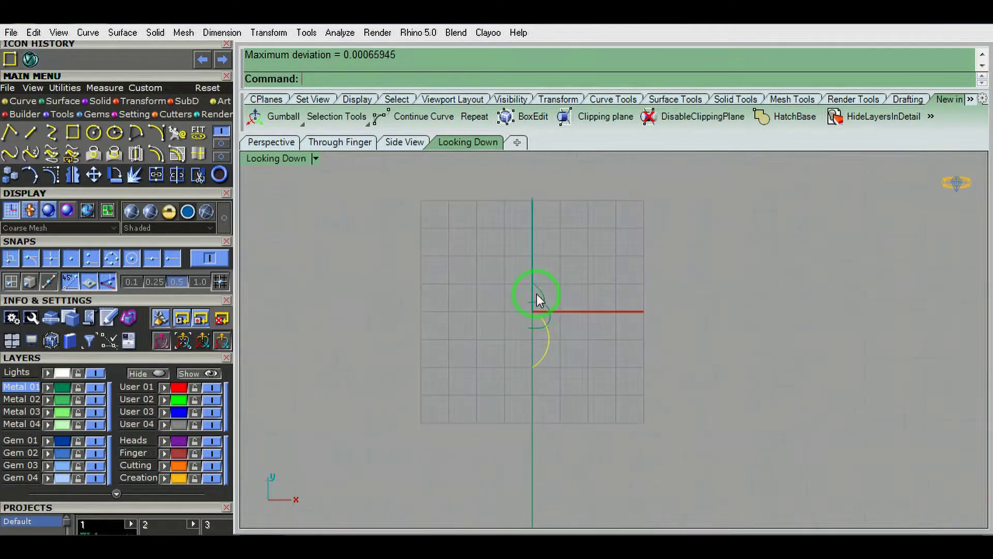
# Begin trimming the yellow curve's tail where the outlines overlap
pyautogui.click(533, 341)
pyautogui.scroll(3, 513, 346)
pyautogui.write('trim')
pyautogui.press('Return')
pyautogui.click(507, 347)
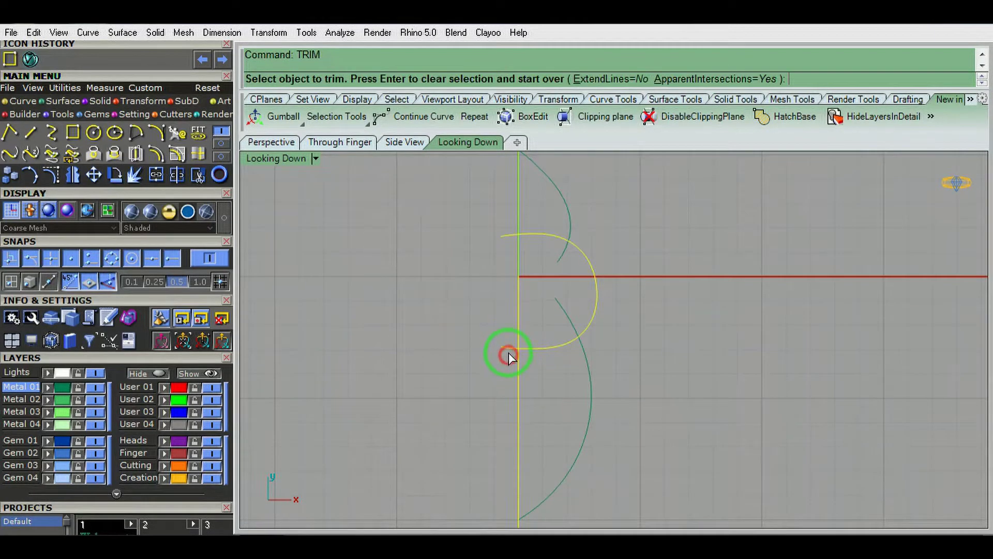
# Trim the yellow curve's left tail and select the three body profile curves
pyautogui.click(505, 234)
pyautogui.scroll(-2, 600, 228)
pyautogui.moveTo(600, 223); pyautogui.dragTo(567, 361)
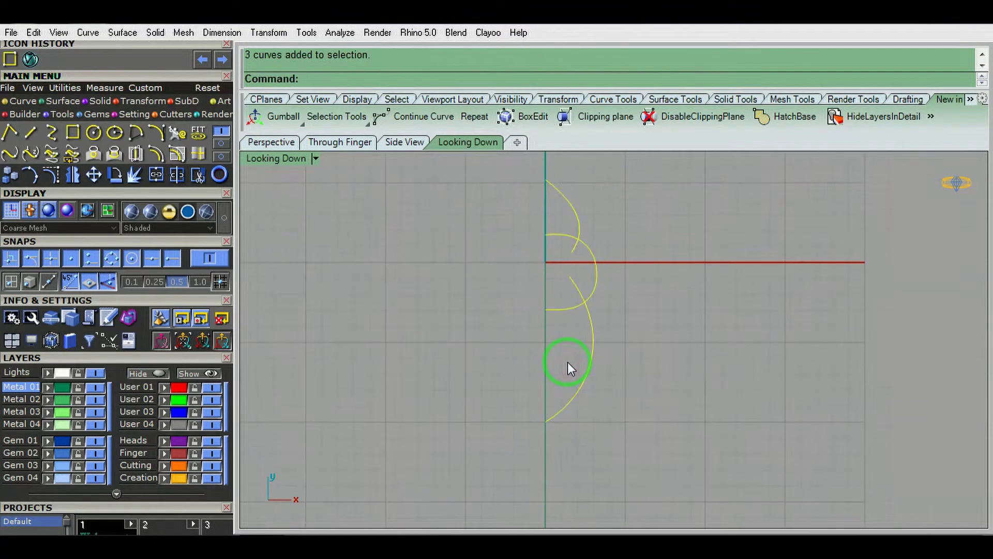
pyautogui.hotkey('ctrl', 'F3')
# Revolve the three profile curves a full 360° around a vertical axis into a solid body
pyautogui.write('R')
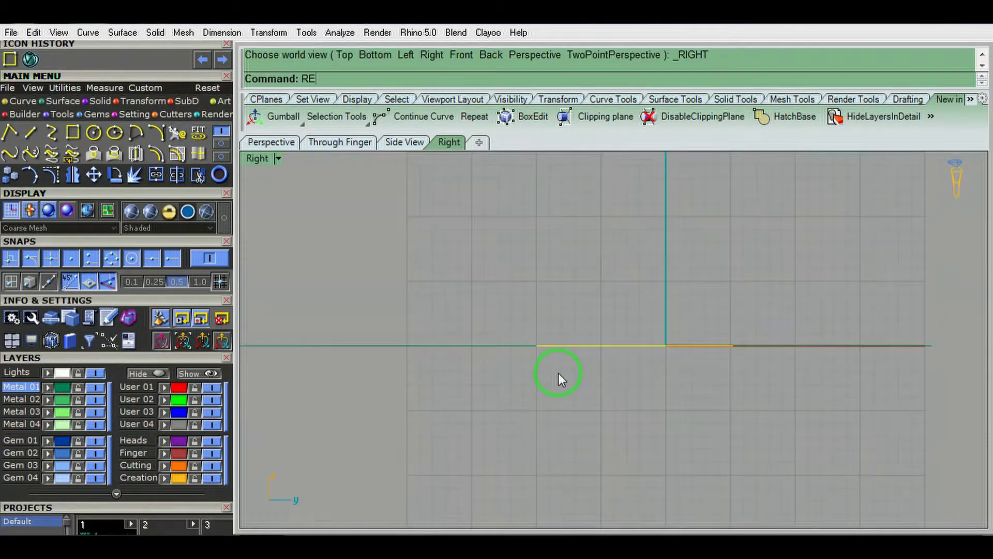
pyautogui.write('ev')
pyautogui.press('Return')
pyautogui.click(557, 370)
pyautogui.click(430, 408)
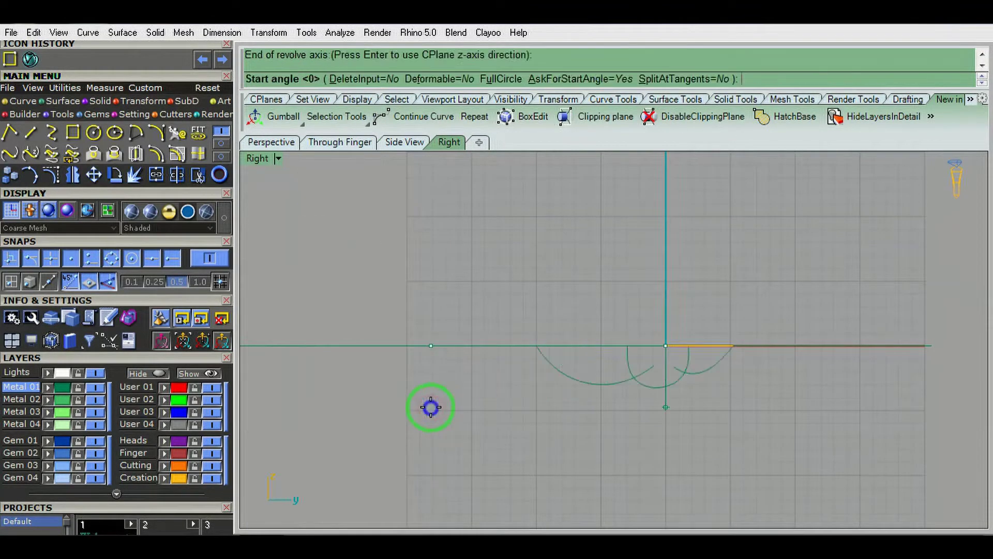
pyautogui.press('Escape')
pyautogui.hotkey('ctrl', 'F1')
pyautogui.hotkey('ctrl', 'F3')
pyautogui.press('Return')
pyautogui.click(384, 345)
pyautogui.click(384, 439)
pyautogui.press('Return')
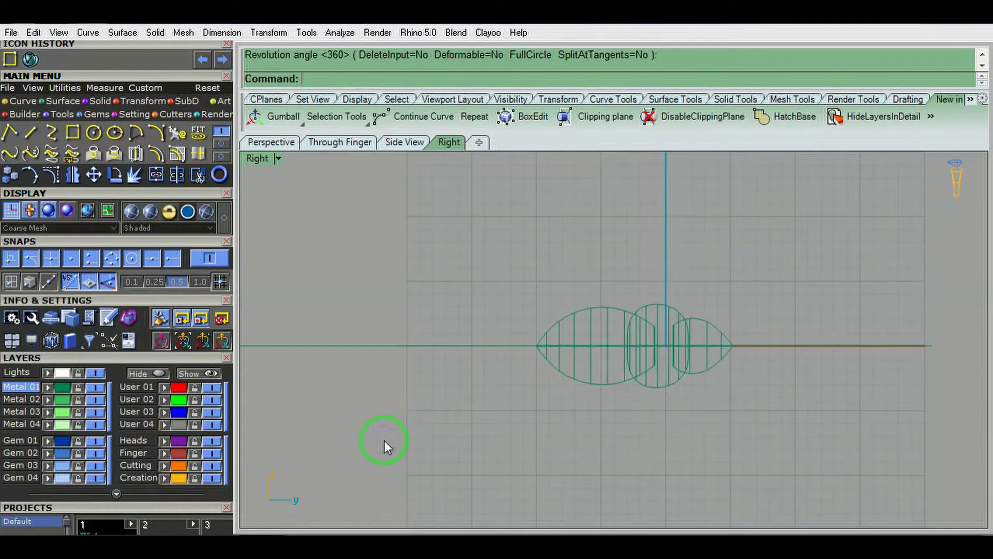
# In Top view, show the hidden bee reference picture behind the shaded body
pyautogui.hotkey('ctrl', 'F1')
pyautogui.click(616, 352)
pyautogui.scroll(2, 616, 352)
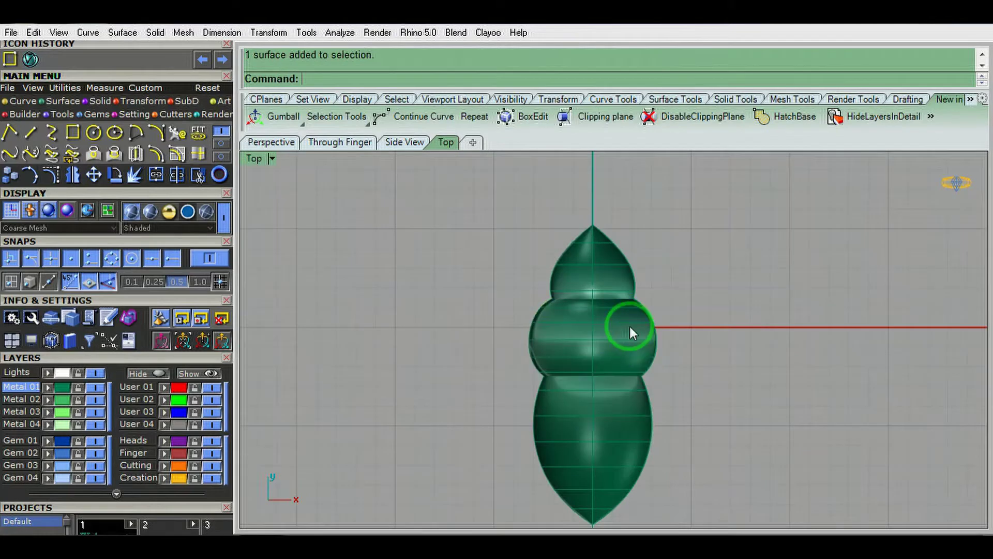
pyautogui.hotkey('ctrl', 'alt', 'w')
pyautogui.hotkey('ctrl', 'alt', 's')
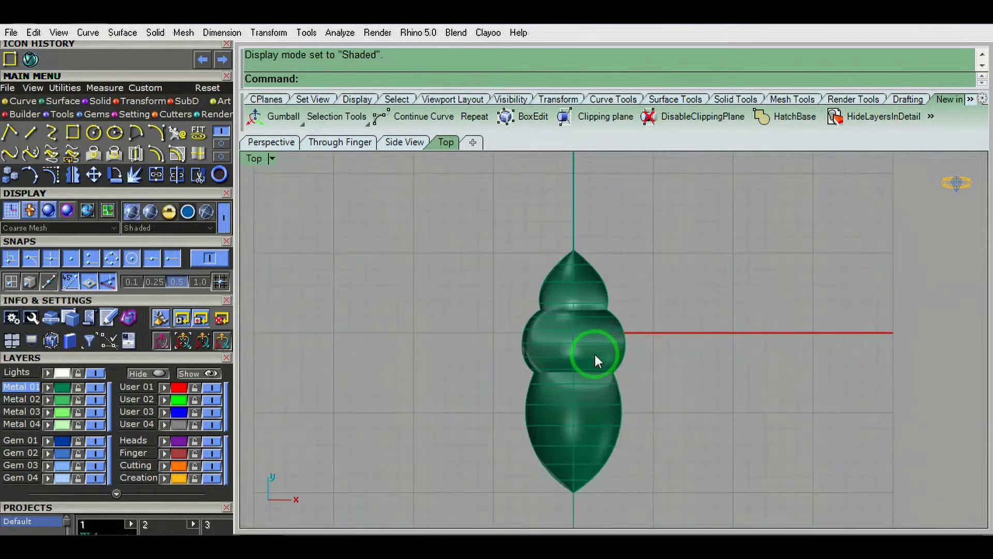
pyautogui.hotkey('ctrl', 'alt', 'w')
pyautogui.hotkey('ctrl', 'alt', 'h')
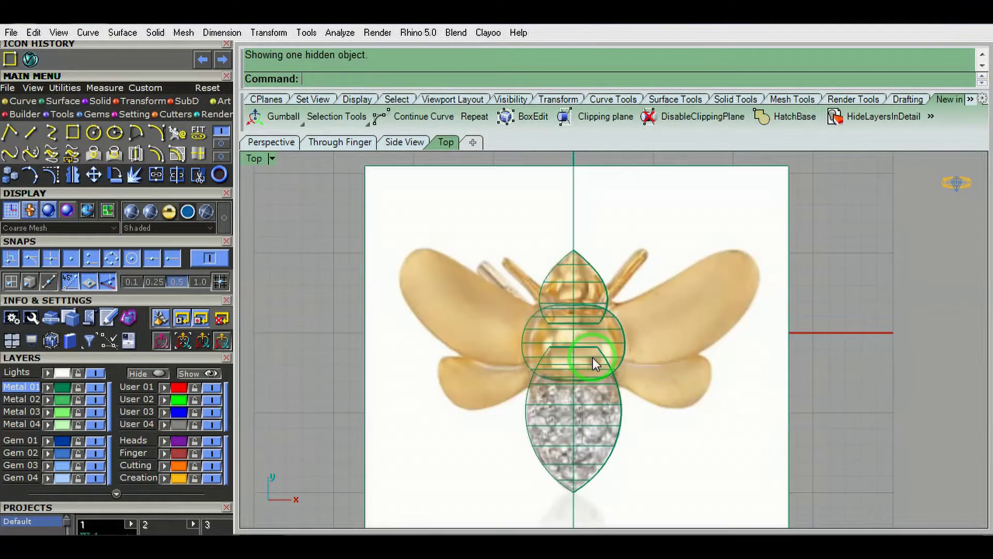
pyautogui.hotkey('ctrl', 'alt', 's')
pyautogui.scroll(2, 631, 349)
# With Osnaps off, trace the upper right wing outline as an interpolated curve
pyautogui.write('interpcrv')
pyautogui.press('Return')
pyautogui.click(207, 257)
pyautogui.scroll(3, 585, 344)
pyautogui.click(588, 342)
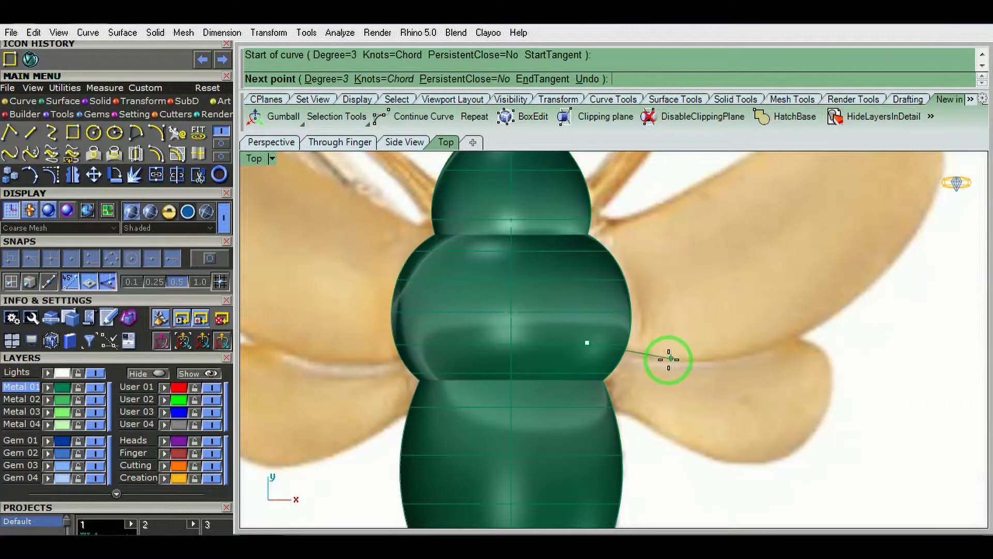
pyautogui.click(669, 360)
pyautogui.click(859, 300)
pyautogui.moveTo(921, 210); pyautogui.dragTo(795, 364, button='right')
pyautogui.click(809, 354)
pyautogui.scroll(2, 822, 309)
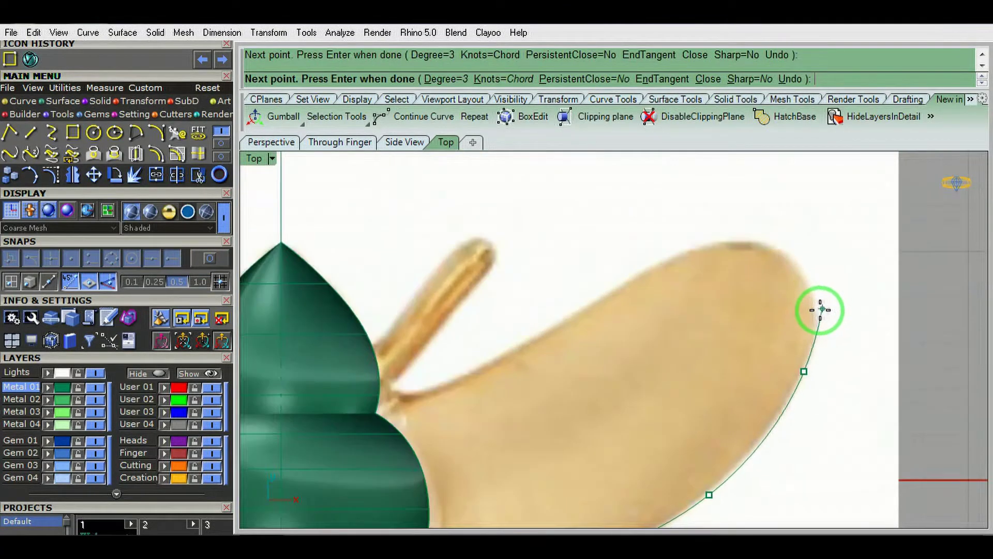
pyautogui.click(815, 306)
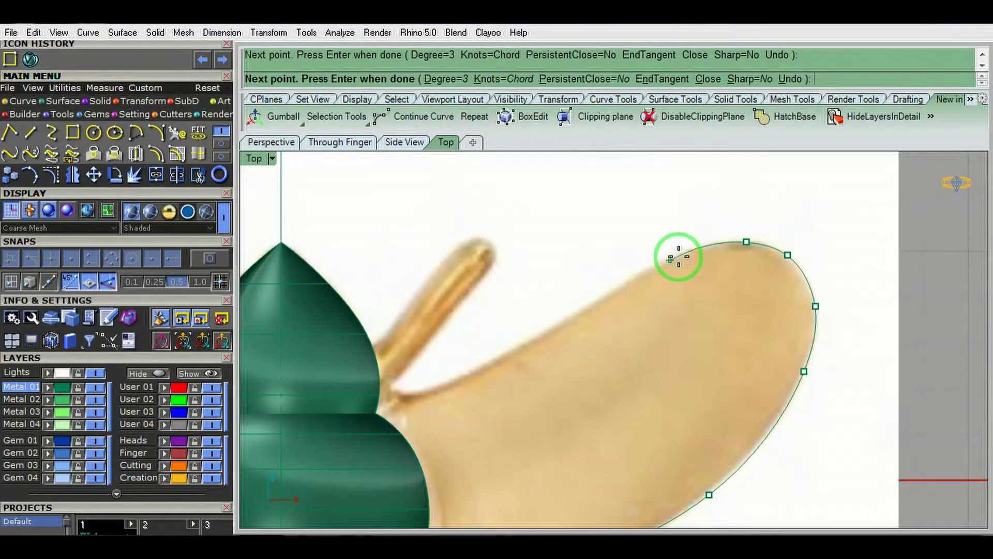
pyautogui.click(487, 362)
pyautogui.moveTo(400, 394); pyautogui.dragTo(584, 359, button='right')
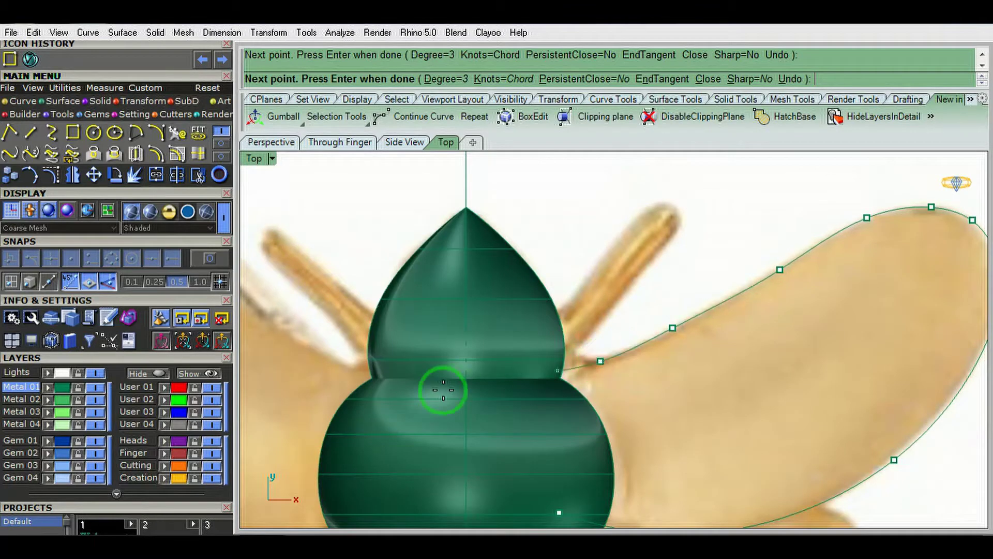
pyautogui.click(786, 80)
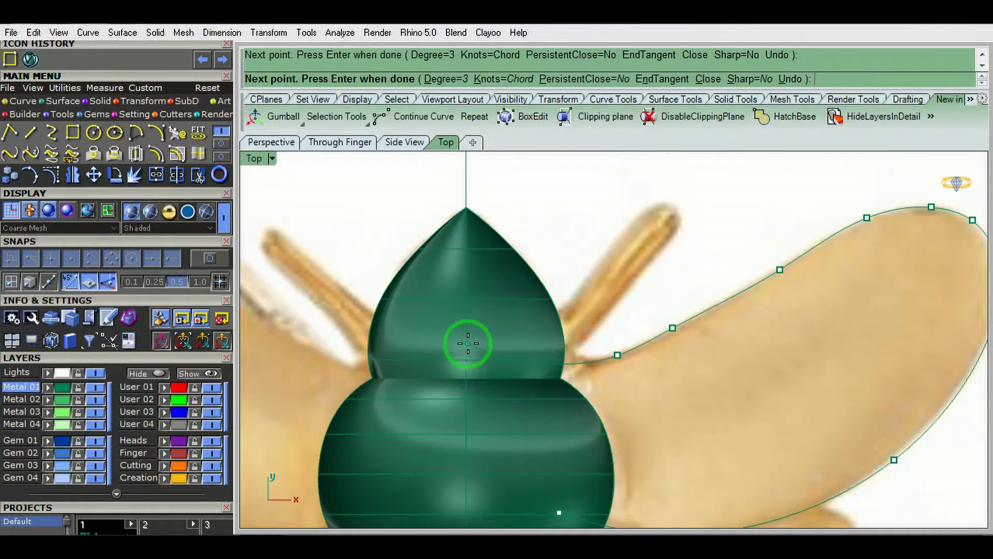
pyautogui.press('Return')
pyautogui.scroll(-5, 696, 290)
# Trace the lower right wing outline with a second interpolated curve
pyautogui.press('Return')
pyautogui.scroll(3, 547, 346)
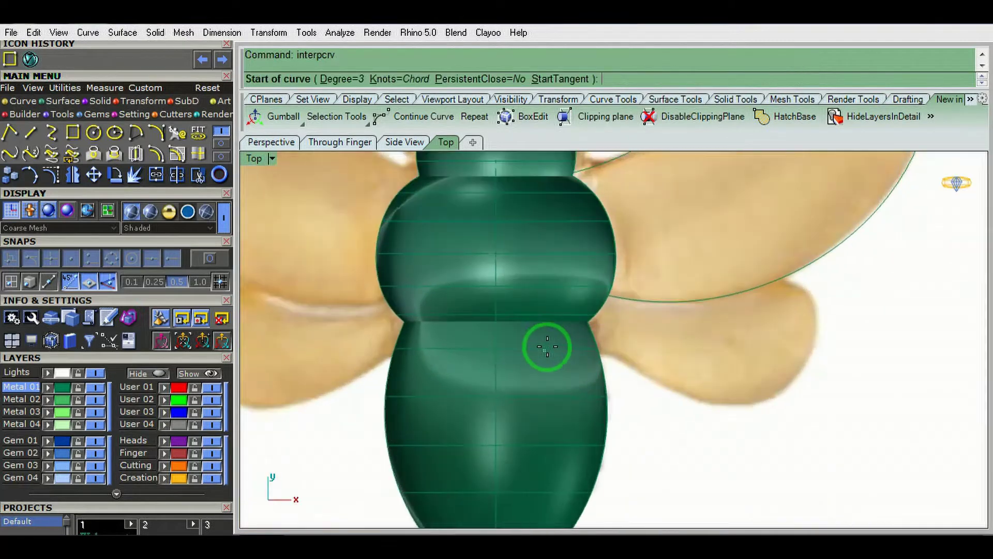
pyautogui.scroll(2, 571, 344)
pyautogui.click(545, 312)
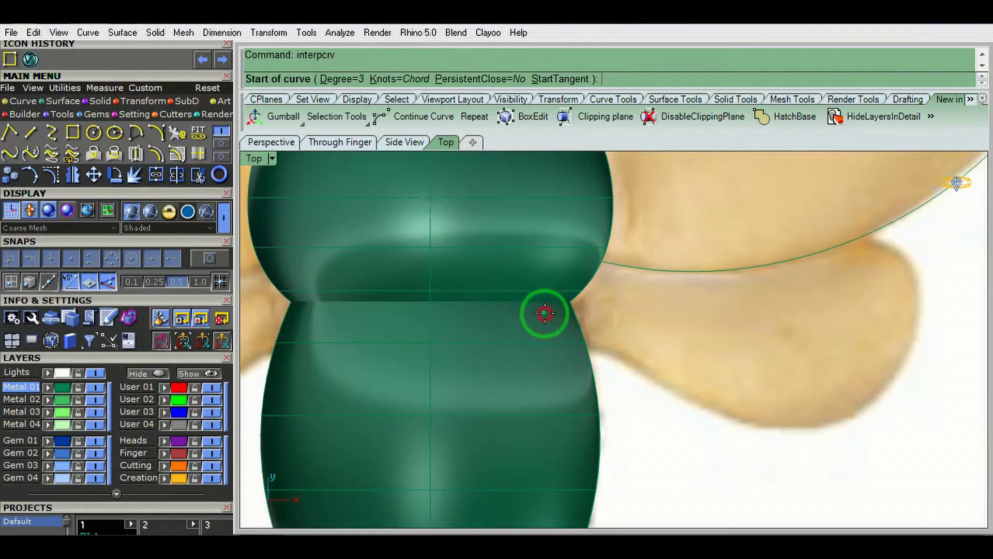
pyautogui.click(646, 372)
pyautogui.click(744, 423)
pyautogui.click(839, 423)
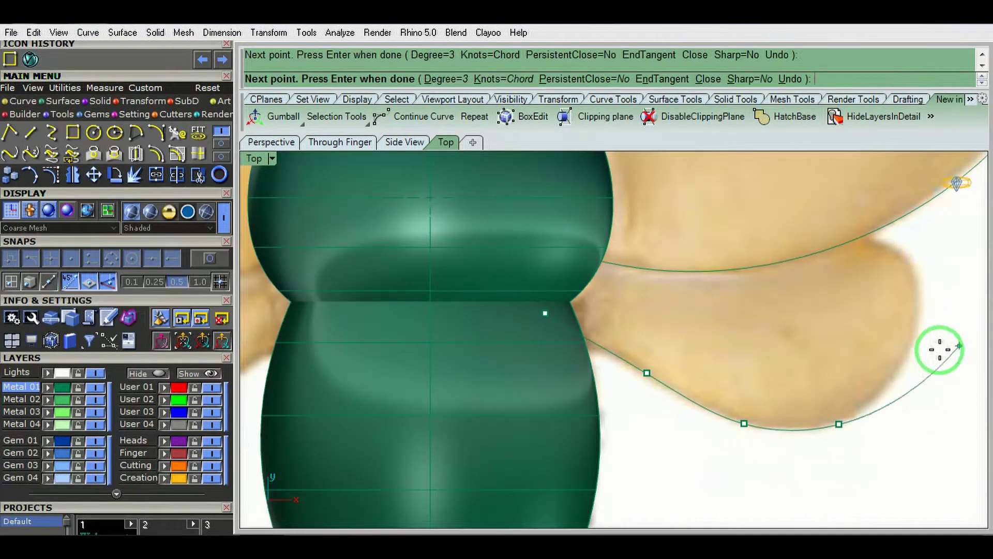
pyautogui.click(904, 360)
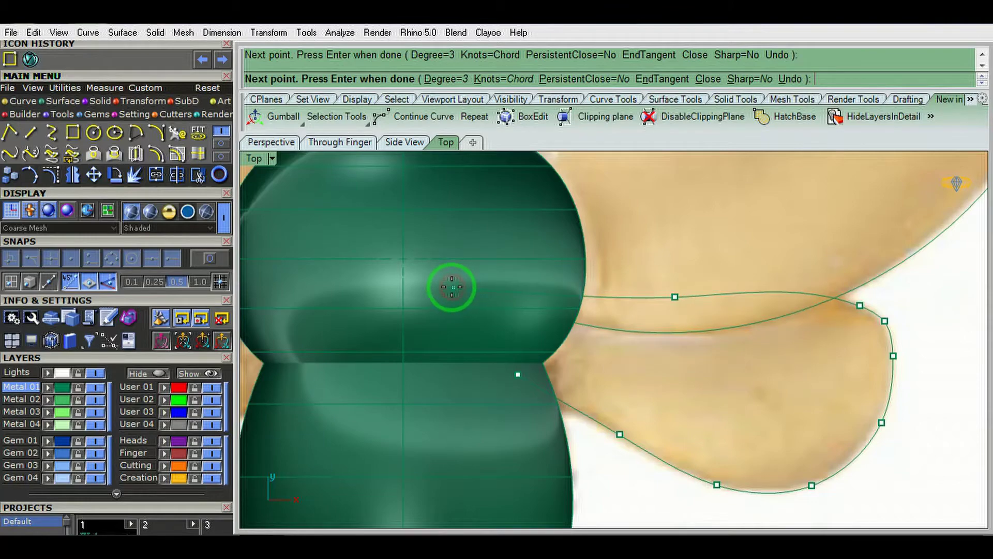
pyautogui.scroll(-2, 452, 287)
pyautogui.press('Return')
pyautogui.click(771, 337)
pyautogui.click(819, 381)
pyautogui.scroll(2, 639, 311)
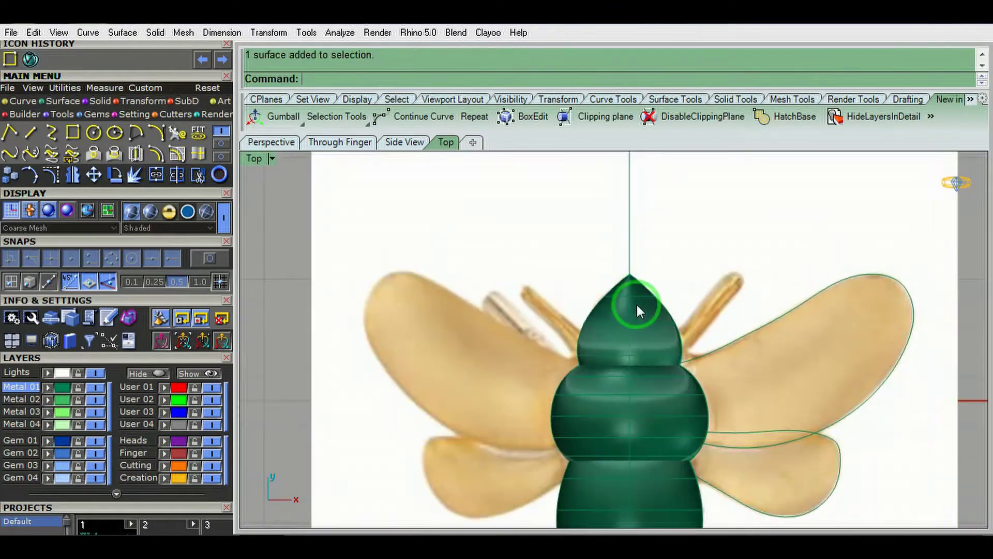
pyautogui.press('Return')
pyautogui.scroll(2, 685, 348)
# Attempt the antenna with an interpolated curve and then a Line, cancelling both
pyautogui.click(720, 318)
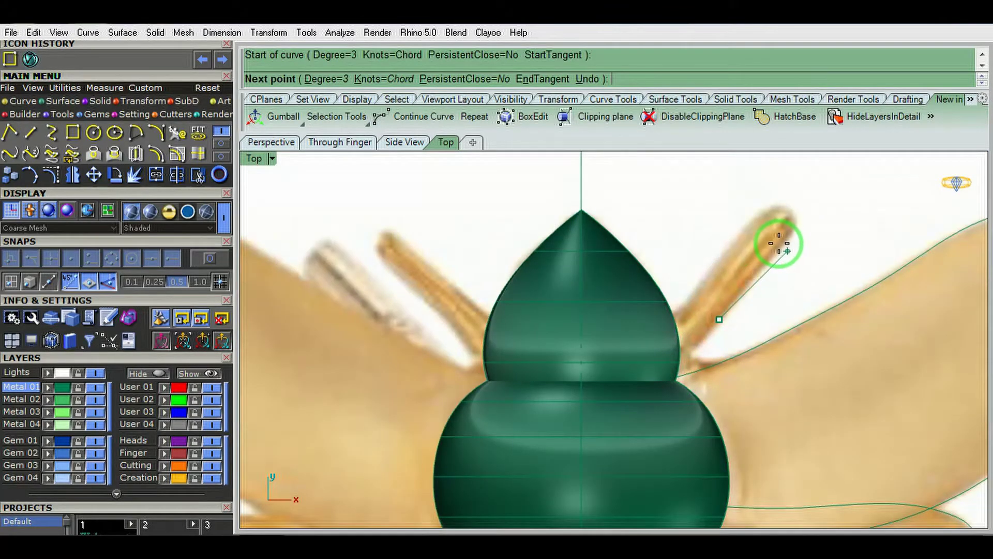
pyautogui.press('Escape')
pyautogui.write('LINE')
pyautogui.press('Return')
pyautogui.write('Q')
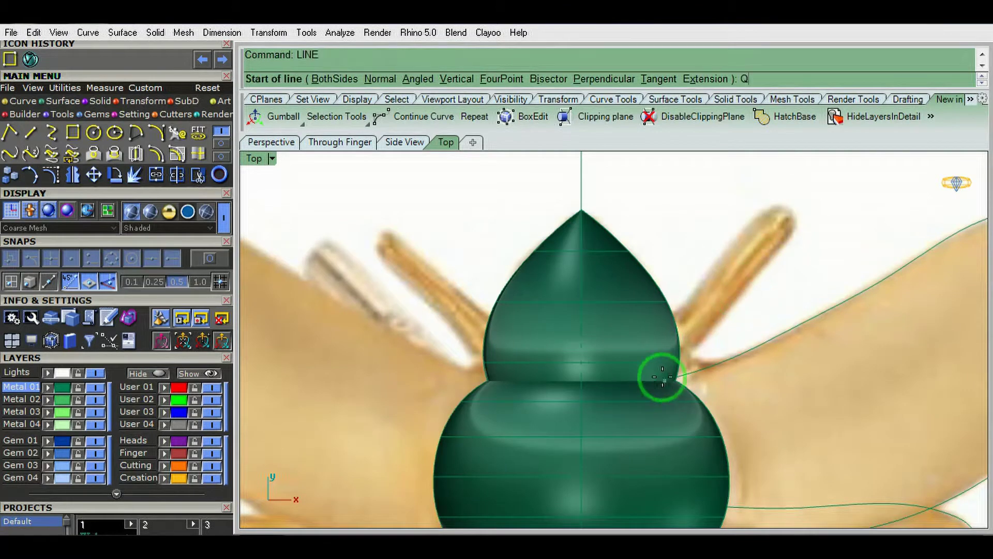
pyautogui.click(664, 379)
pyautogui.press('Escape')
pyautogui.write('interpcrv')
# Draw trial antenna curves from the head toward the tip, discarding the unfinished ones
pyautogui.press('Return')
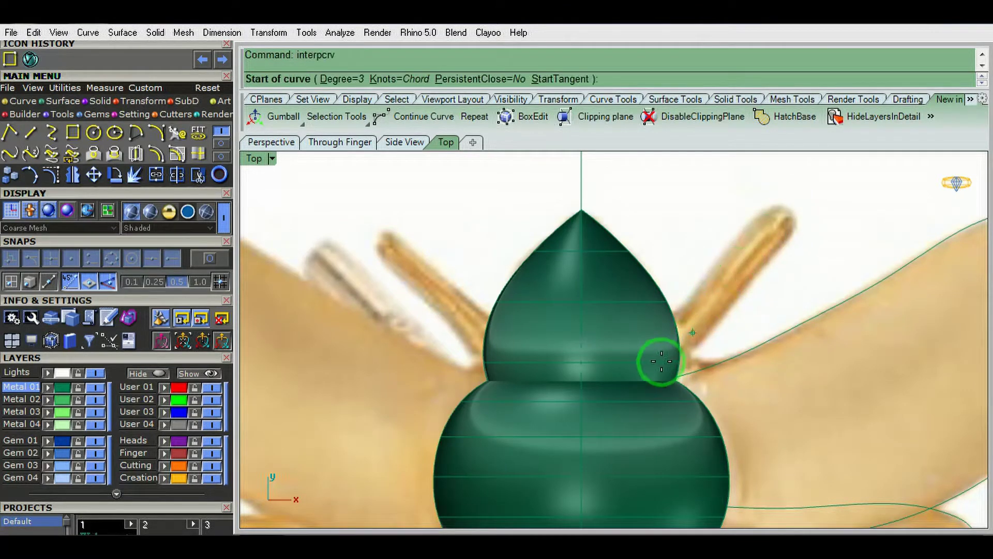
pyautogui.click(657, 370)
pyautogui.click(709, 303)
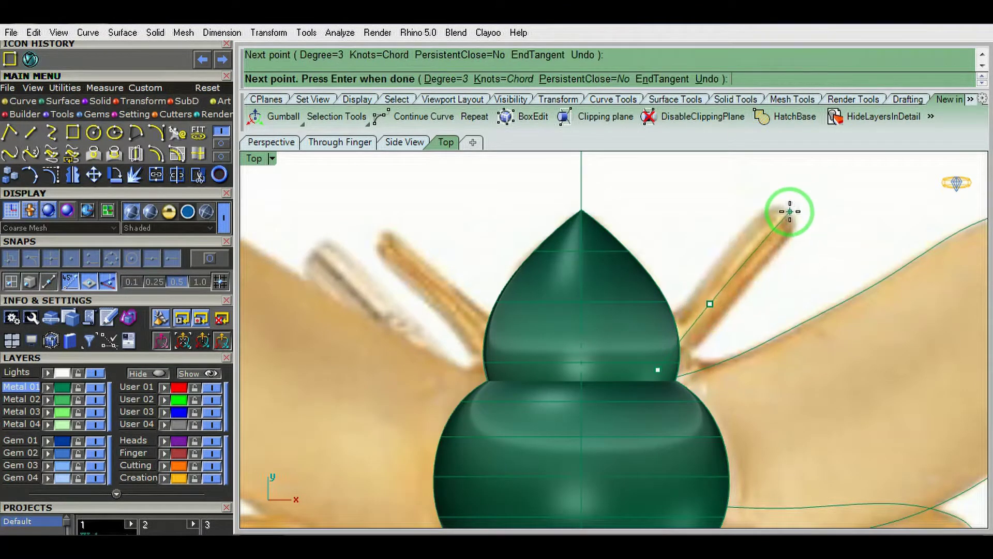
pyautogui.press('Escape')
pyautogui.press('Return')
pyautogui.click(674, 352)
pyautogui.click(705, 266)
pyautogui.press('Escape')
pyautogui.scroll(-5, 785, 217)
pyautogui.click(776, 221)
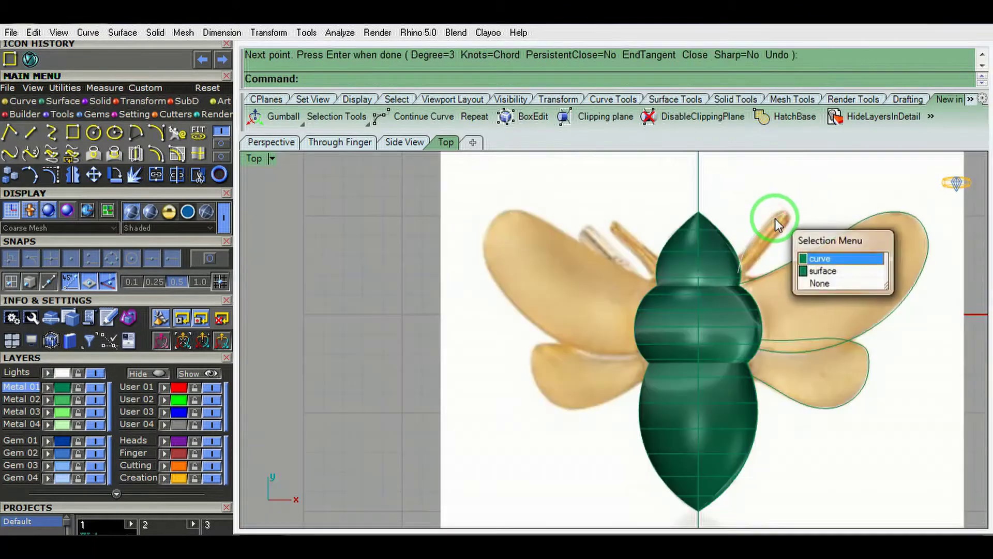
pyautogui.press('Escape')
pyautogui.scroll(5, 750, 253)
# Redraw the right antenna curve from the head to its tip, then hide the reference picture
pyautogui.press('Return')
pyautogui.click(730, 291)
pyautogui.click(765, 234)
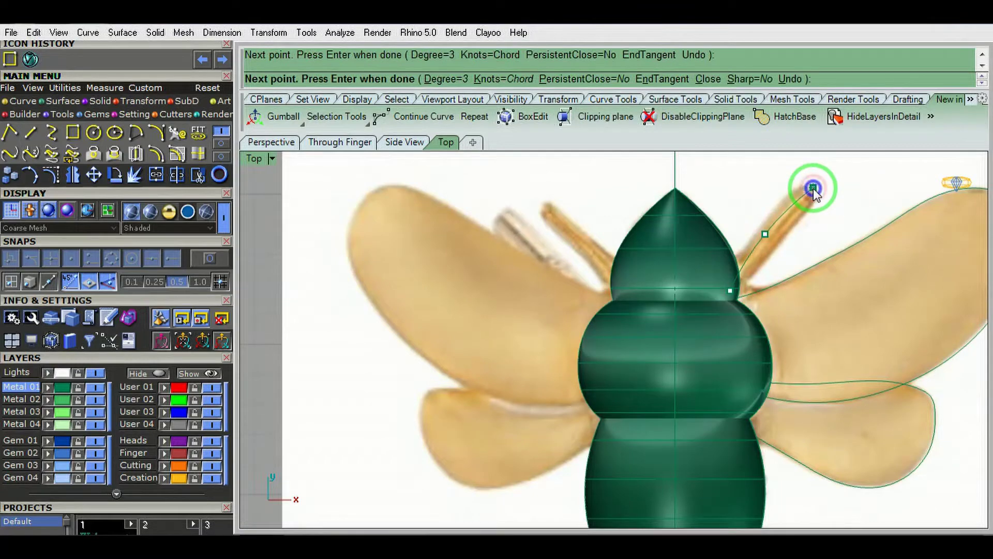
pyautogui.press('Return')
pyautogui.click(813, 187)
pyautogui.click(839, 244)
pyautogui.scroll(-5, 771, 377)
pyautogui.scroll(-2, 816, 385)
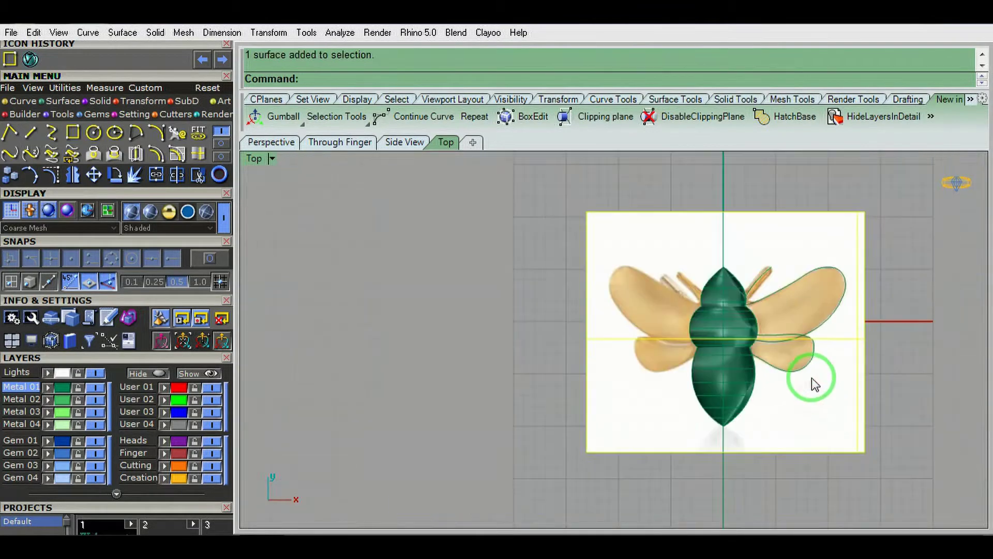
pyautogui.hotkey('ctrl', 'h')
pyautogui.scroll(3, 787, 323)
# Reshape the yellow upper wing curve by dragging its control points
pyautogui.scroll(2, 746, 429)
pyautogui.click(745, 429)
pyautogui.scroll(2, 642, 414)
pyautogui.press('F10')
pyautogui.scroll(2, 750, 294)
pyautogui.scroll(1, 752, 331)
pyautogui.click(750, 334)
pyautogui.moveTo(751, 334); pyautogui.dragTo(829, 339)
pyautogui.moveTo(795, 371); pyautogui.dragTo(780, 402)
pyautogui.scroll(2, 814, 388)
pyautogui.press('F11')
pyautogui.scroll(-3, 736, 341)
pyautogui.click(736, 341)
pyautogui.scroll(-2, 835, 305)
pyautogui.scroll(-3, 836, 304)
# Compare the wing curve with the reference picture and nudge a control point to smooth it
pyautogui.hotkey('ctrl', 'alt', 'h')
pyautogui.scroll(3, 776, 357)
pyautogui.hotkey('ctrl', 'h')
pyautogui.click(760, 339)
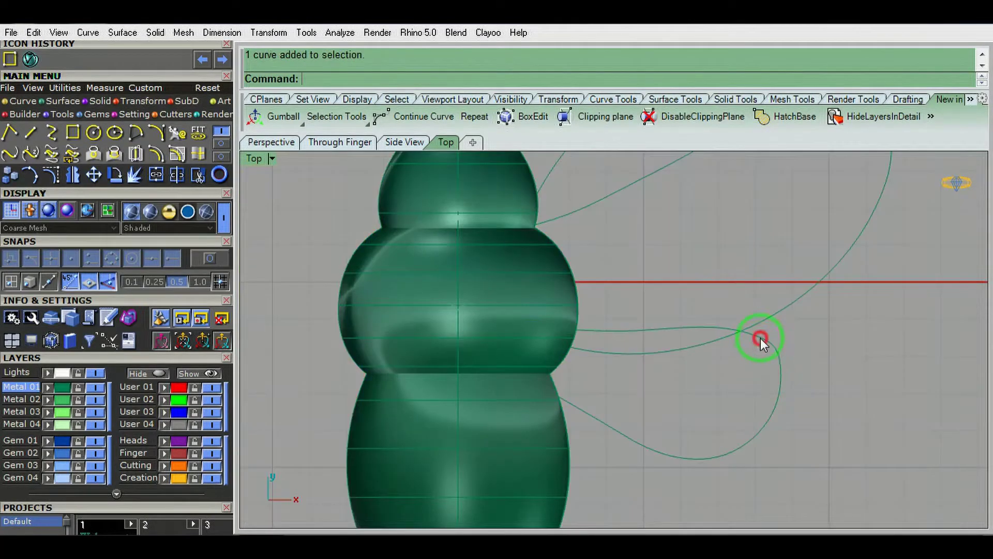
pyautogui.press('F10')
pyautogui.scroll(2, 761, 336)
pyautogui.click(720, 411)
pyautogui.moveTo(721, 410)
pyautogui.mouseDown()
pyautogui.moveTo(701, 427)
pyautogui.moveTo(711, 418)
pyautogui.mouseUp()
pyautogui.scroll(2, 728, 406)
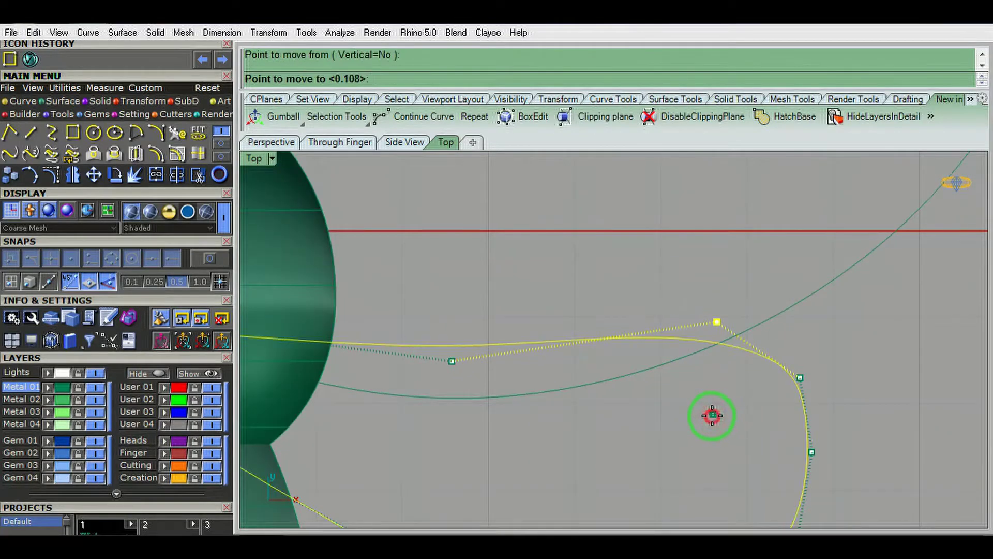
pyautogui.scroll(-3, 712, 415)
pyautogui.click(787, 255)
# Rebuild the upper wing curve, previewing point counts of 16 and then 24
pyautogui.write('rebuild')
pyautogui.press('Return')
pyautogui.moveTo(612, 336)
pyautogui.mouseDown(button='right')
pyautogui.moveTo(449, 493)
pyautogui.moveTo(798, 356)
pyautogui.mouseUp(button='right')
pyautogui.doubleClick(648, 245)
pyautogui.write('16')
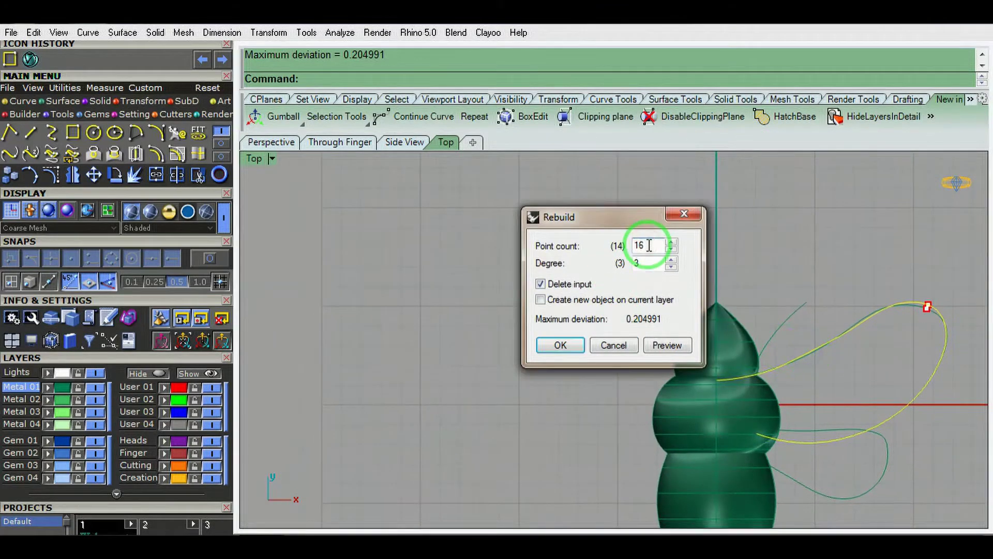
pyautogui.moveTo(964, 355); pyautogui.dragTo(853, 404, button='right')
pyautogui.click(651, 244)
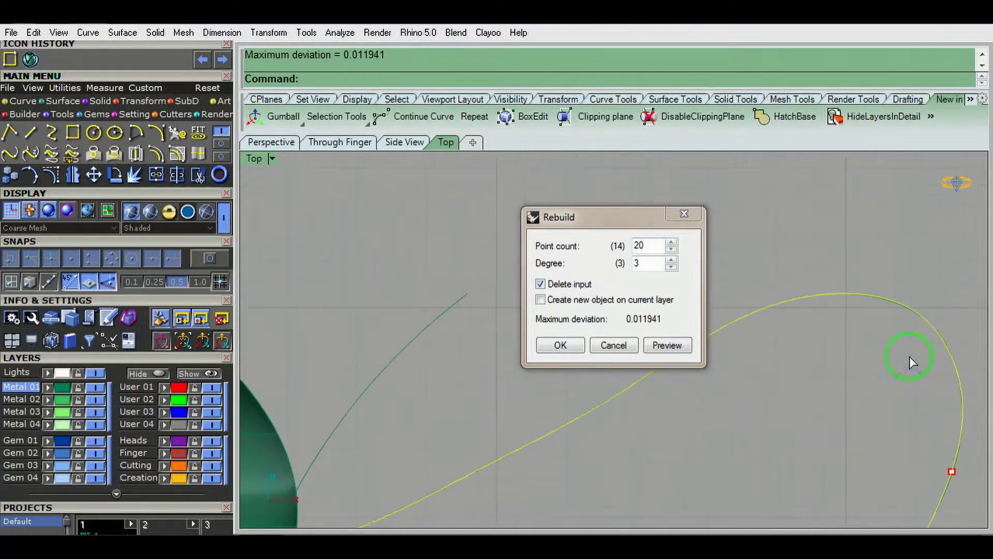
pyautogui.click(668, 345)
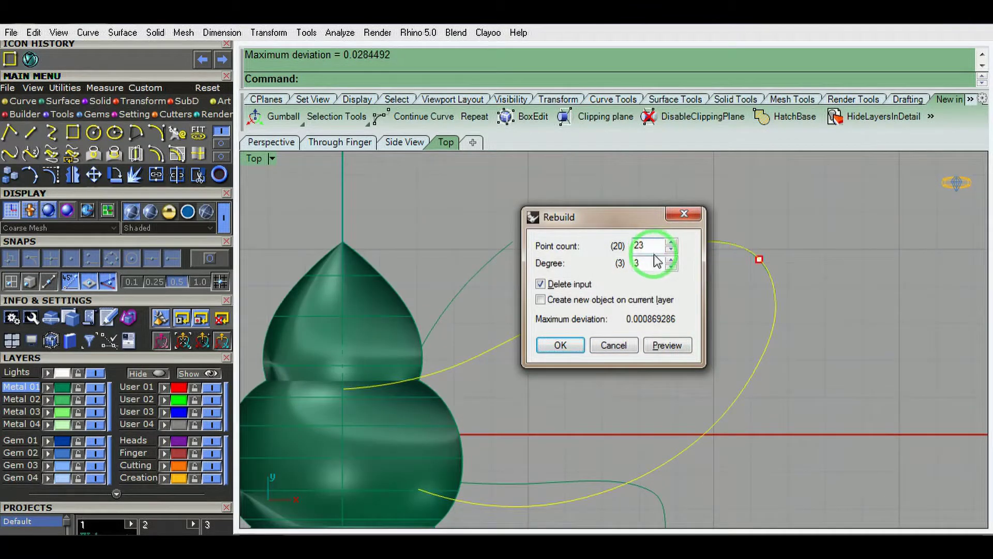
pyautogui.moveTo(789, 324); pyautogui.dragTo(931, 347, button='right')
pyautogui.click(667, 345)
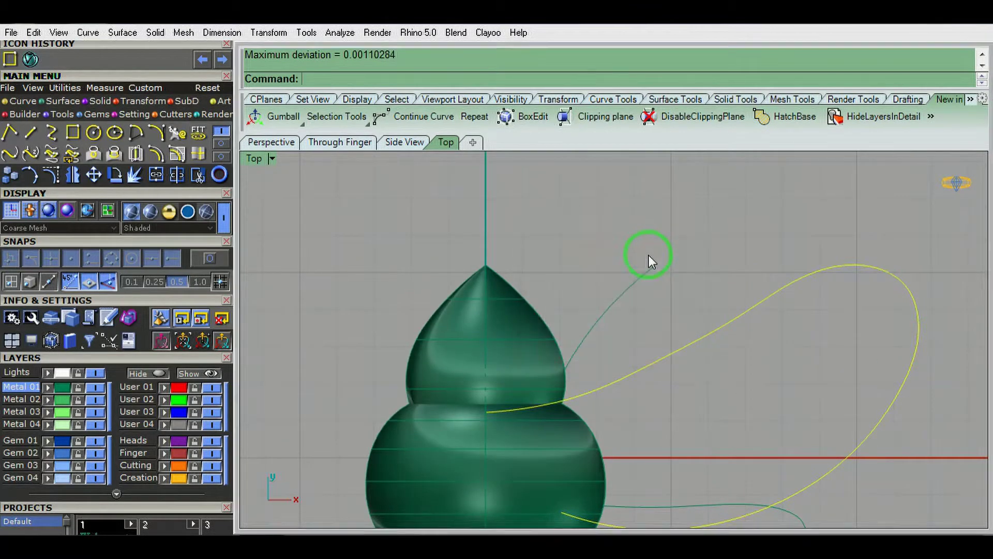
pyautogui.click(651, 246)
pyautogui.scroll(4, 650, 246)
pyautogui.click(558, 345)
pyautogui.scroll(-3, 747, 295)
# Move a control point of the rebuilt lower wing curve so its end meets the body
pyautogui.click(742, 331)
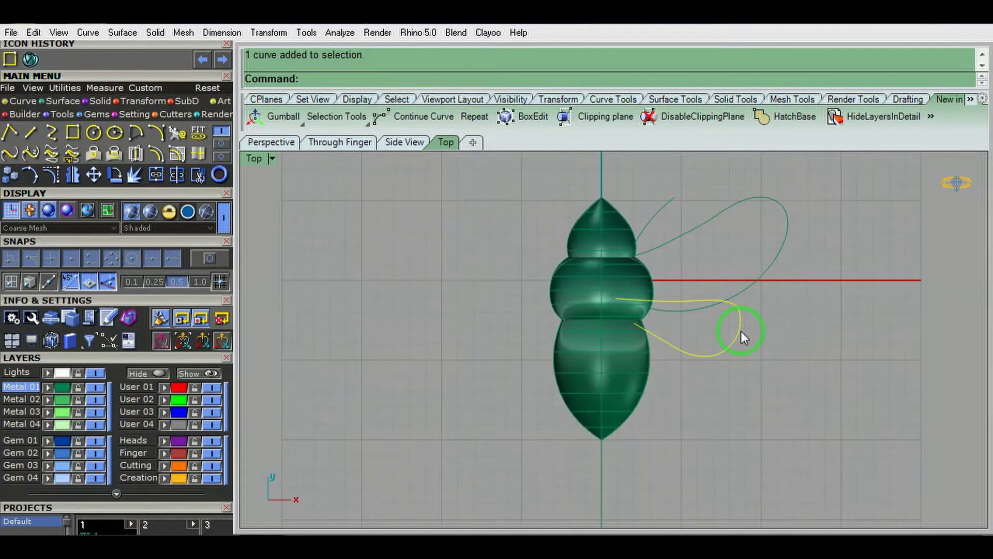
pyautogui.hotkey('ctrl', 'alt', 'w')
pyautogui.scroll(3, 694, 330)
pyautogui.scroll(3, 696, 321)
pyautogui.scroll(3, 699, 305)
pyautogui.press('F10')
pyautogui.scroll(2, 672, 289)
pyautogui.click(687, 312)
pyautogui.click(731, 354)
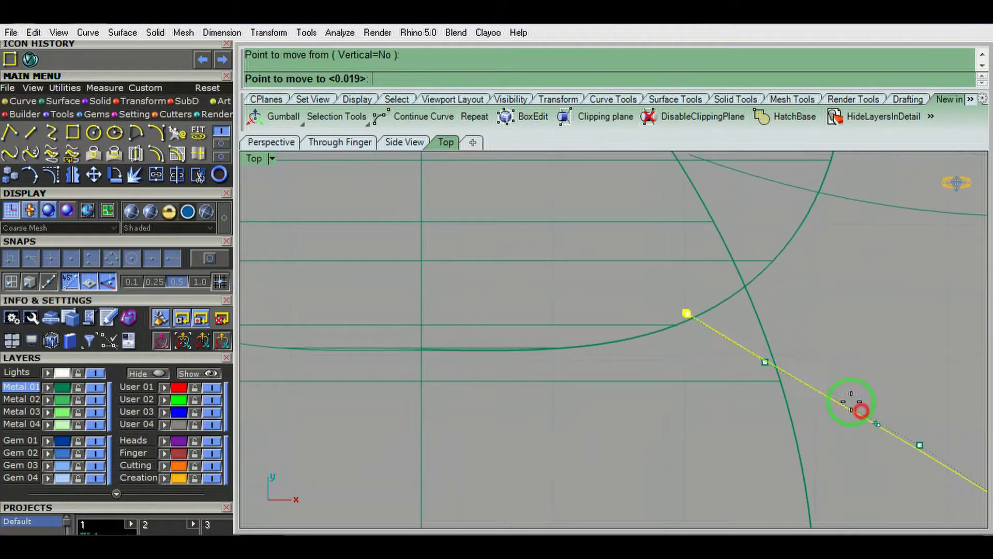
pyautogui.click(725, 329)
pyautogui.scroll(-3, 716, 310)
pyautogui.scroll(-3, 676, 346)
pyautogui.scroll(-3, 690, 365)
# Return to shaded display and save the model as HONEY BEE.3dm
pyautogui.hotkey('ctrl', 'alt', 's')
pyautogui.scroll(-3, 678, 372)
pyautogui.scroll(-2, 692, 371)
pyautogui.hotkey('ctrl', 's')
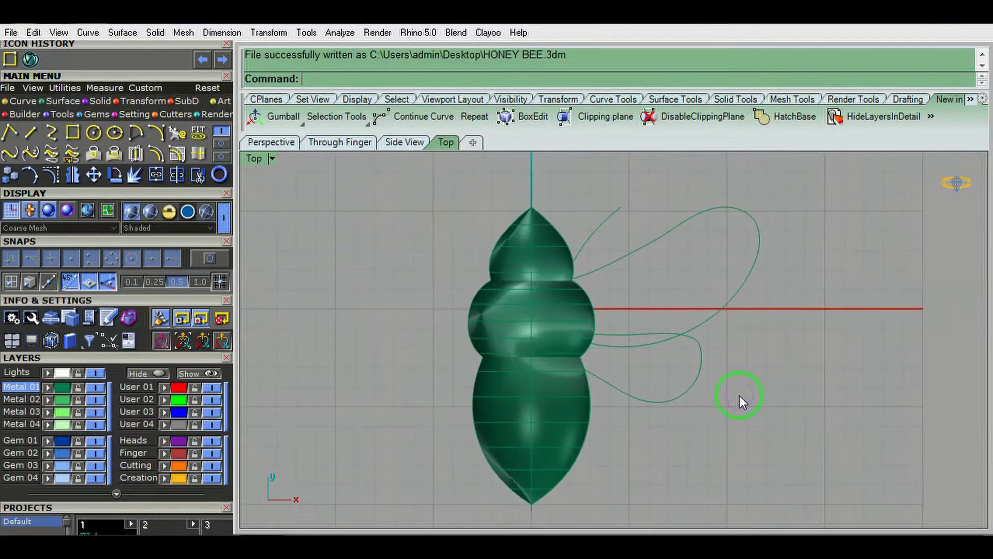
# Move the upper wing curve's control point near the body to reshape its end
pyautogui.click(694, 387)
pyautogui.hotkey('ctrl', 'alt', 'w')
pyautogui.scroll(3, 550, 371)
pyautogui.scroll(2, 575, 393)
pyautogui.press('F10')
pyautogui.scroll(2, 575, 393)
pyautogui.moveTo(532, 282); pyautogui.dragTo(570, 444)
pyautogui.write('m')
pyautogui.press('Return')
pyautogui.click(731, 443)
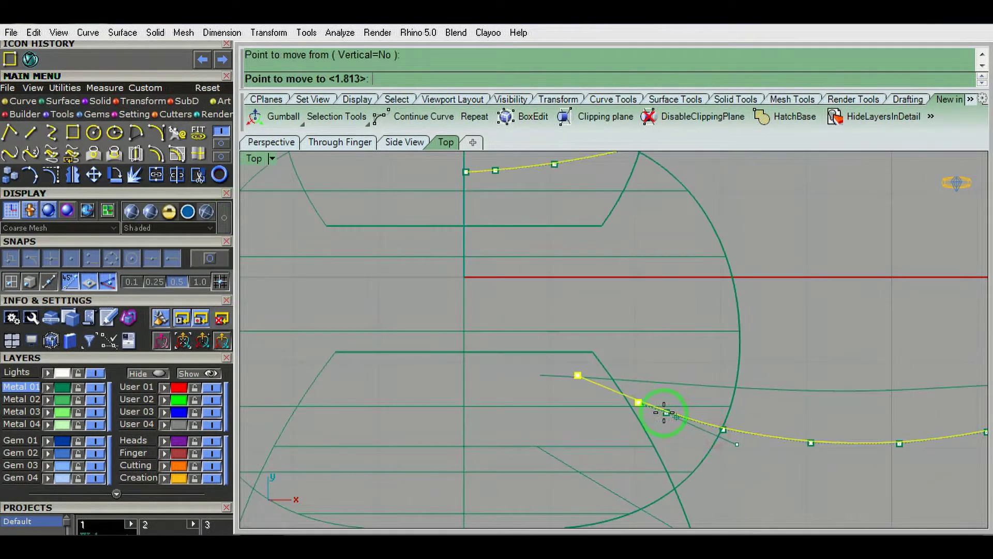
pyautogui.click(637, 402)
# Select the upper wing curve among overlapping curves and close it
pyautogui.scroll(-3, 654, 408)
pyautogui.click(653, 408)
pyautogui.click(688, 445)
pyautogui.hotkey('ctrl', 'alt', 's')
pyautogui.scroll(3, 721, 419)
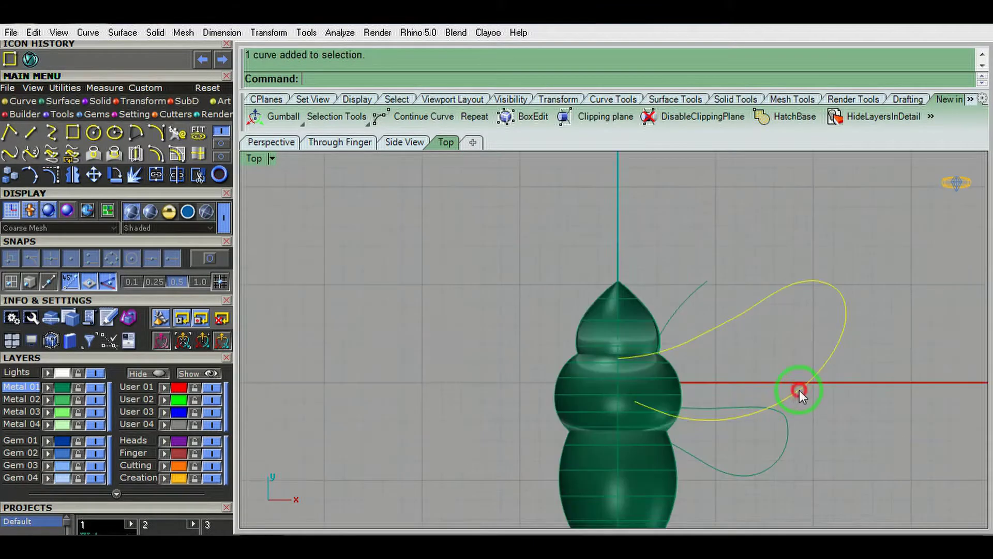
pyautogui.press('Escape')
pyautogui.moveTo(787, 387); pyautogui.dragTo(753, 370, button='right')
pyautogui.rightClick(733, 455)
# Hide the bee body and extrude both wing curves 0.8 units downward in Front view
pyautogui.click(810, 451)
pyautogui.click(712, 332)
pyautogui.hotkey('ctrl', 'h')
pyautogui.click(762, 443)
pyautogui.hotkey('ctrl', 'F2')
pyautogui.rightClick(775, 407)
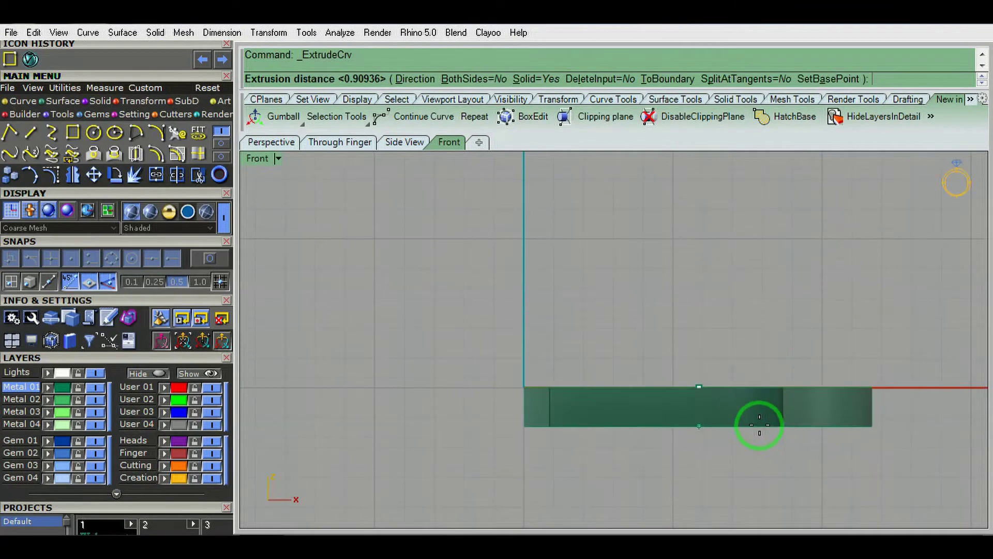
pyautogui.write('-0.8')
pyautogui.press('Return')
pyautogui.hotkey('ctrl', 'F1')
# Extract and delete the top faces of both wing slabs
pyautogui.click(729, 427)
pyautogui.click(738, 326)
pyautogui.press('Return')
pyautogui.press('Delete')
pyautogui.moveTo(749, 368); pyautogui.dragTo(675, 365, button='right')
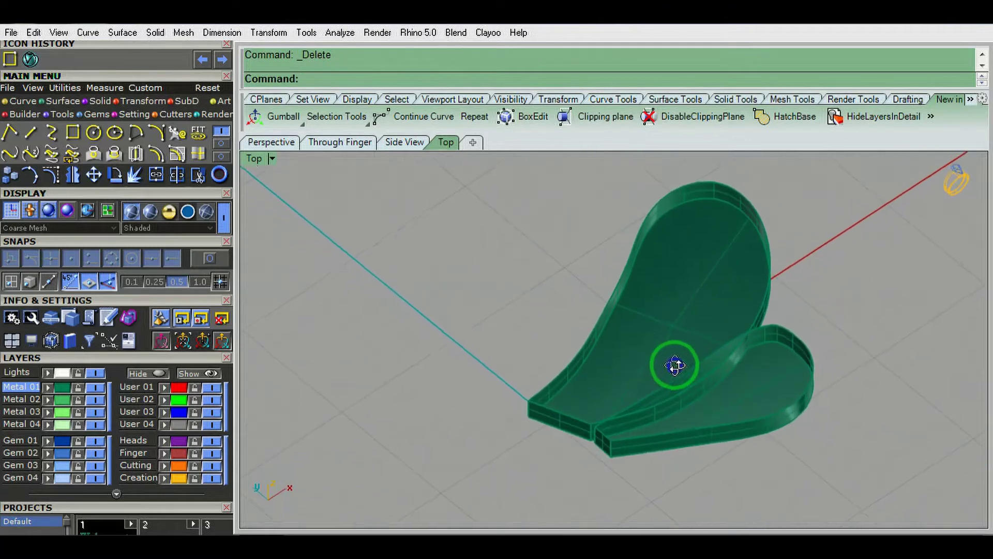
pyautogui.write('BlendSrf')
pyautogui.press('Return')
# Split the wing rim edges at the wing tips with SplitEdge
pyautogui.write('Split')
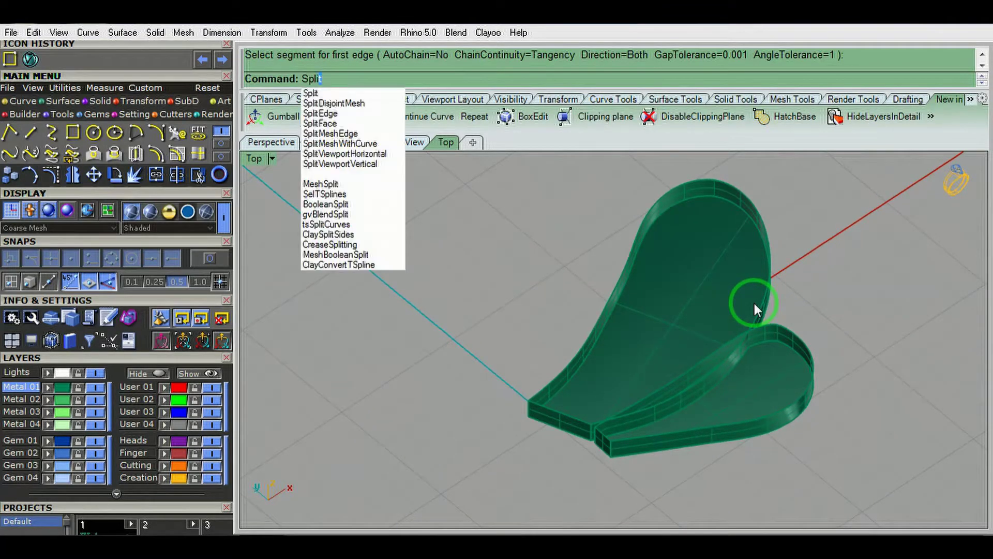
pyautogui.click(325, 118)
pyautogui.click(737, 184)
pyautogui.moveTo(734, 186); pyautogui.dragTo(644, 201, button='right')
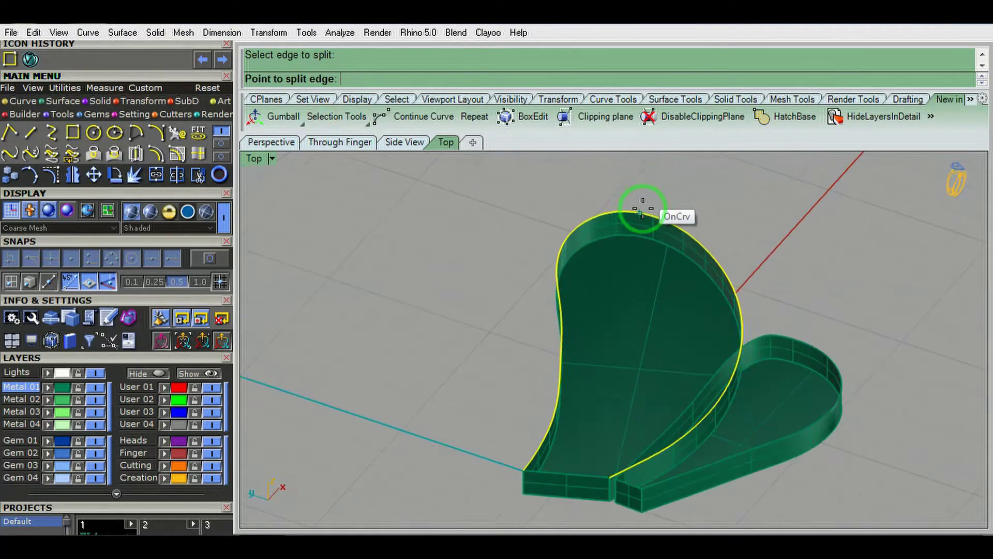
pyautogui.click(638, 212)
pyautogui.press('Return')
pyautogui.moveTo(636, 210)
pyautogui.mouseDown(button='right')
pyautogui.moveTo(738, 265)
pyautogui.moveTo(754, 349)
pyautogui.mouseUp(button='right')
pyautogui.press('Return')
pyautogui.click(736, 265)
pyautogui.click(736, 265)
pyautogui.write('MergeEdge')
pyautogui.press('Return')
# Blend the first wing's opposite top edges with linked bulges set to 0.25
pyautogui.click(714, 195)
pyautogui.press('Return')
pyautogui.click(590, 167)
pyautogui.press('Return')
pyautogui.click(356, 278)
pyautogui.moveTo(621, 295); pyautogui.dragTo(591, 383, button='right')
pyautogui.click(263, 197)
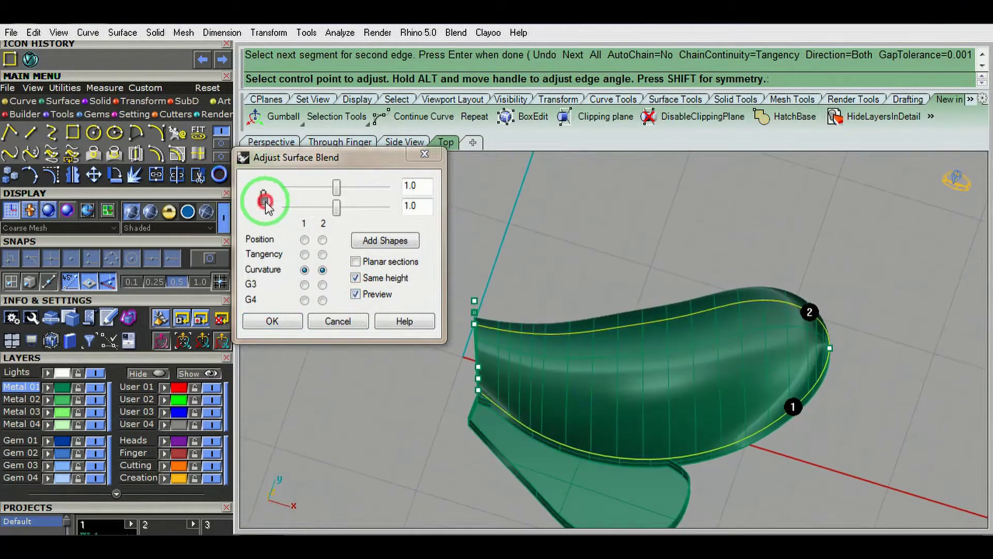
pyautogui.moveTo(336, 187); pyautogui.dragTo(307, 187)
pyautogui.moveTo(577, 359)
pyautogui.mouseDown(button='right')
pyautogui.moveTo(571, 387)
pyautogui.moveTo(570, 371)
pyautogui.mouseUp(button='right')
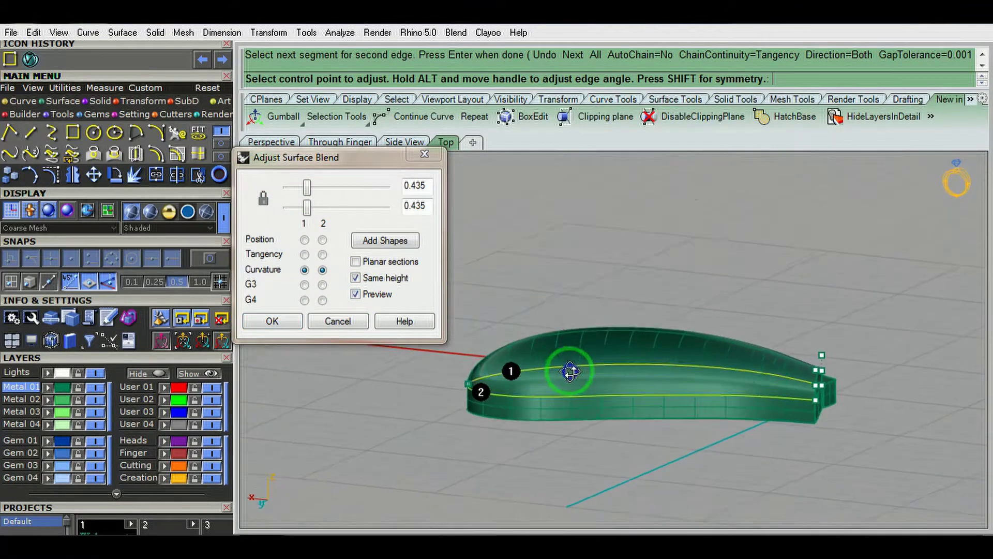
pyautogui.moveTo(307, 189); pyautogui.dragTo(287, 188)
pyautogui.click(258, 335)
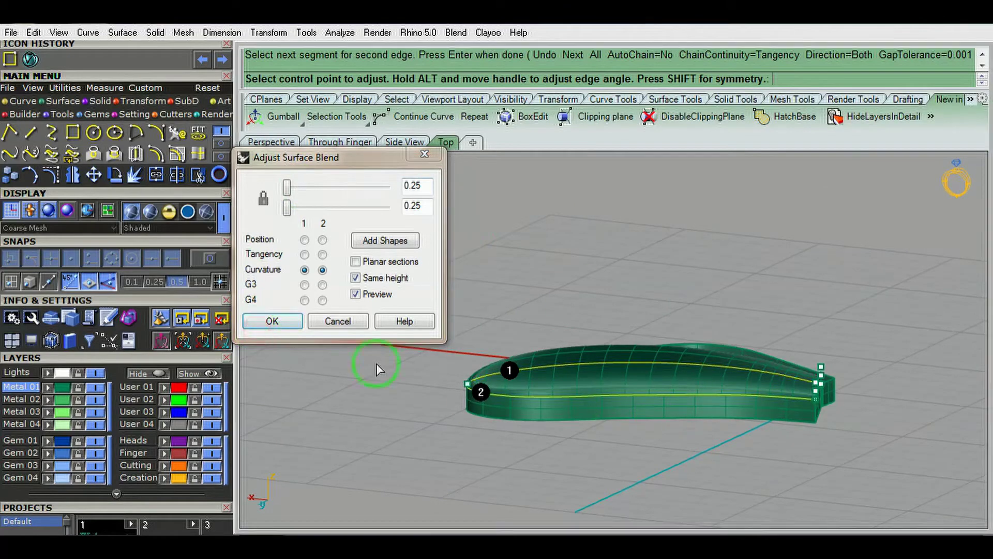
# Blend the second wing's opposite top edges with a 0.25 bulge
pyautogui.moveTo(743, 383); pyautogui.dragTo(588, 410, button='right')
pyautogui.press('Return')
pyautogui.scroll(2, 586, 404)
pyautogui.click(595, 375)
pyautogui.press('Return')
pyautogui.click(617, 309)
pyautogui.press('Return')
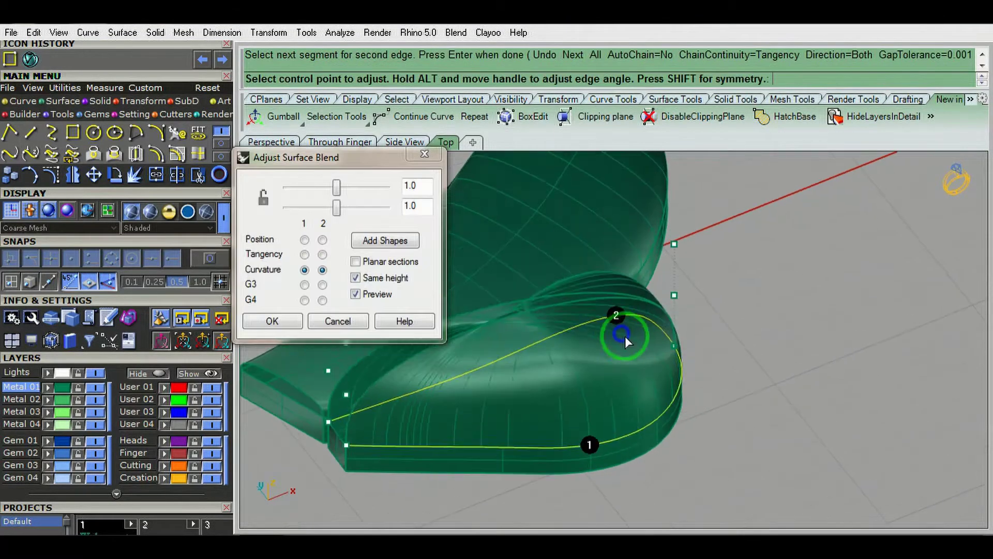
pyautogui.click(625, 336)
pyautogui.click(674, 392)
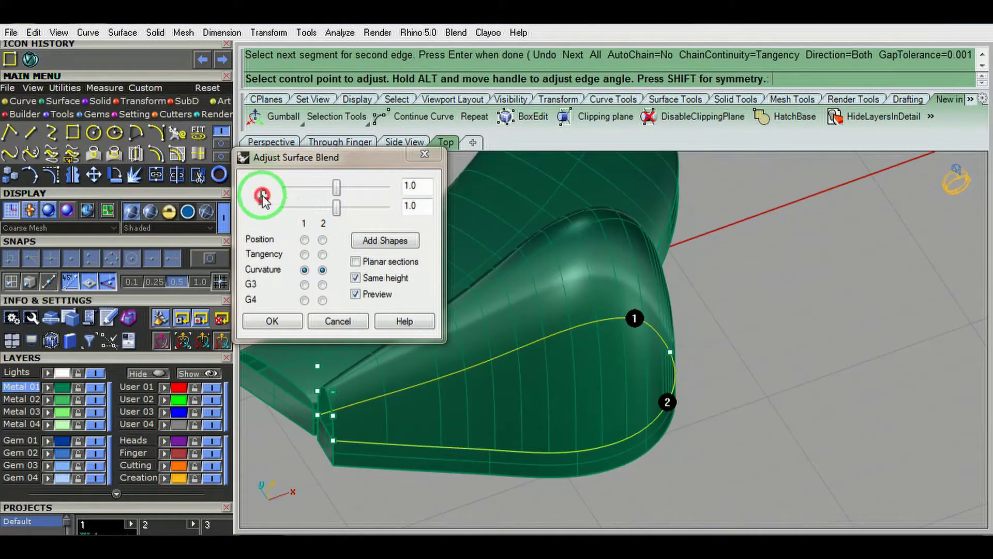
pyautogui.moveTo(337, 187); pyautogui.dragTo(284, 187)
pyautogui.click(273, 321)
pyautogui.moveTo(572, 410); pyautogui.dragTo(507, 261, button='right')
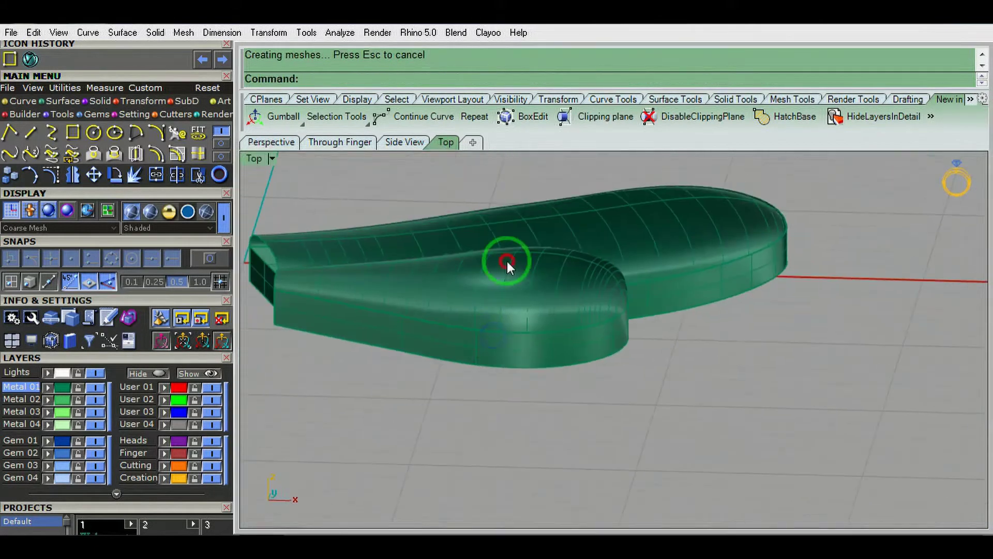
# Scale the wing blend top vertically from its base in Front view with Scale1D
pyautogui.click(533, 305)
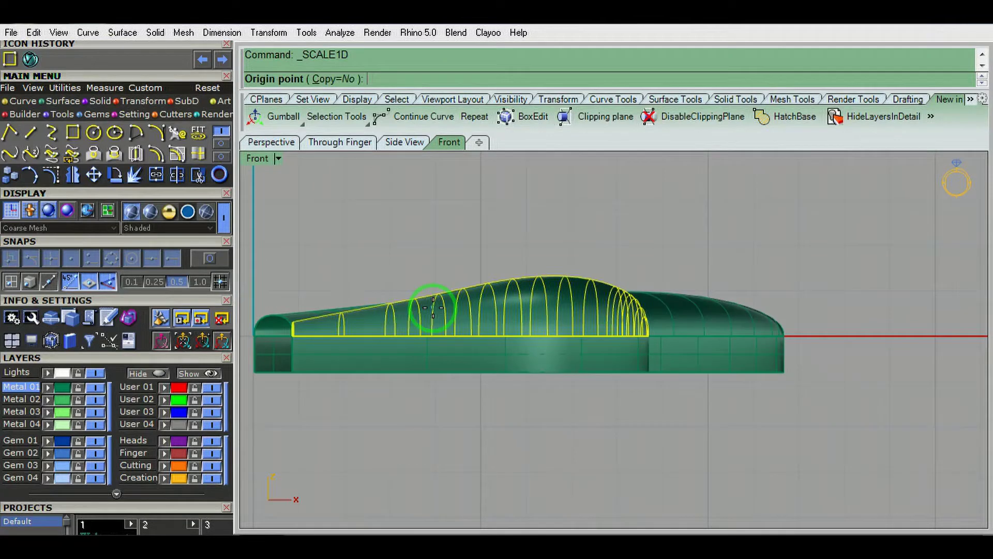
pyautogui.moveTo(346, 284); pyautogui.dragTo(476, 376, button='right')
pyautogui.click(410, 281)
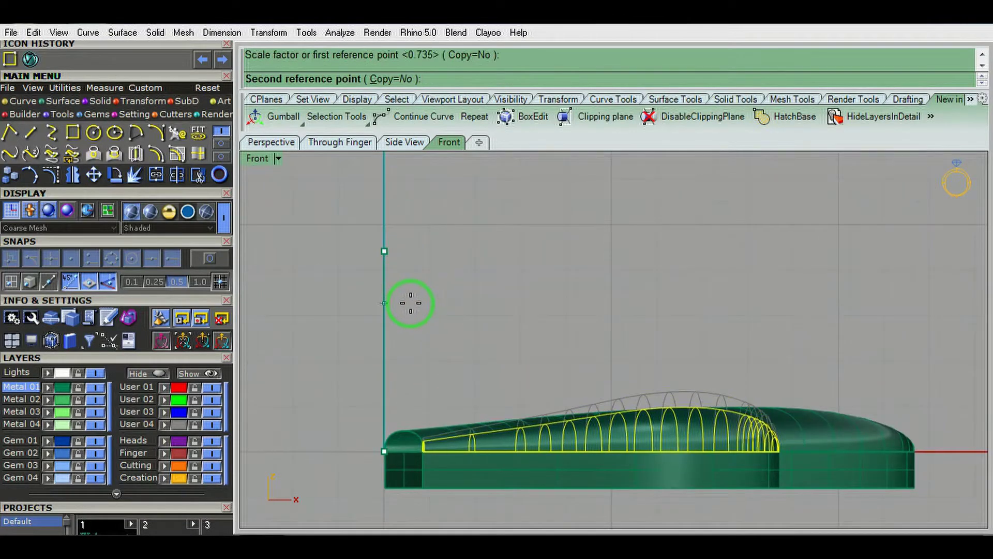
pyautogui.click(409, 299)
pyautogui.moveTo(410, 299); pyautogui.dragTo(691, 438, button='right')
pyautogui.hotkey('ctrl', 'F2')
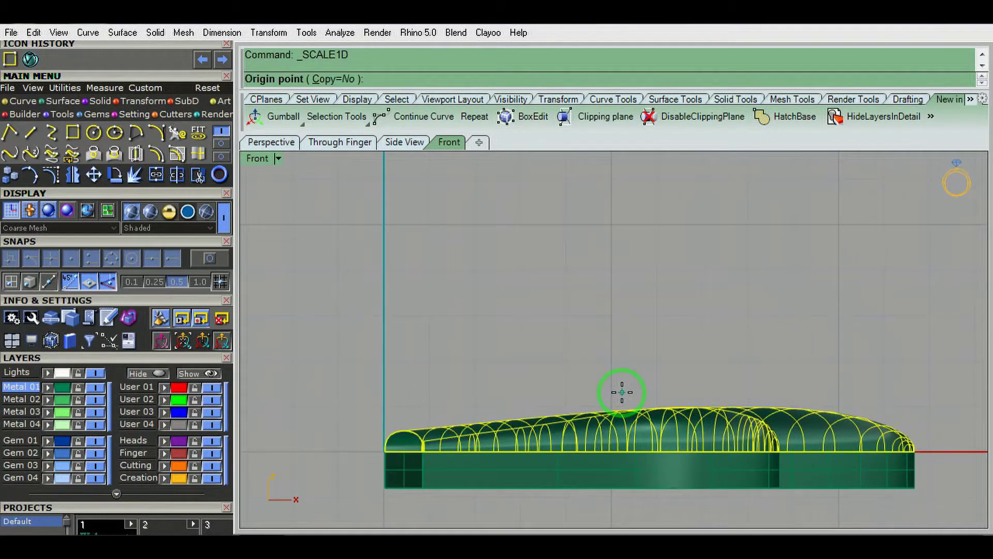
# Rescale the wing tops to a lower height and check the flattened wings
pyautogui.click(390, 280)
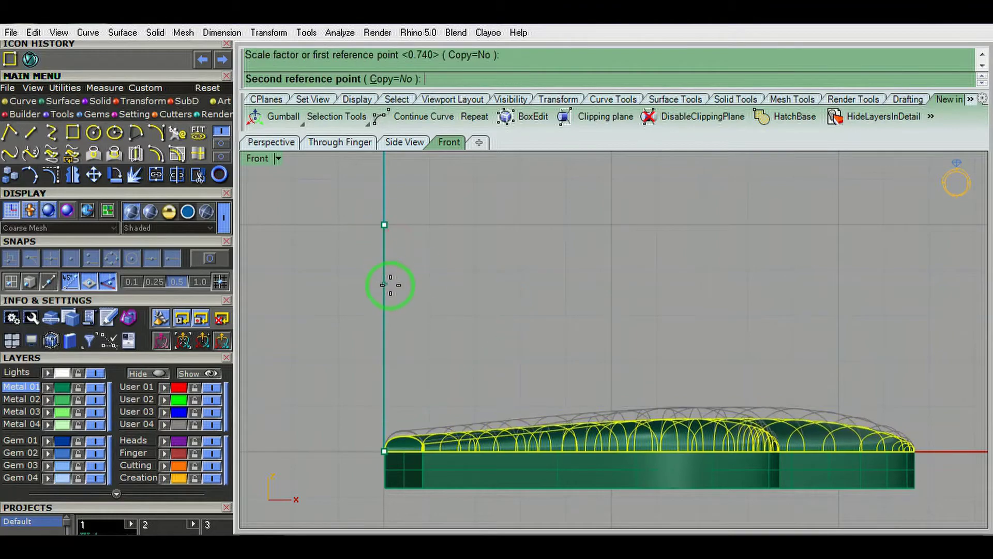
pyautogui.click(392, 323)
pyautogui.moveTo(412, 342)
pyautogui.mouseDown(button='right')
pyautogui.moveTo(654, 376)
pyautogui.moveTo(631, 357)
pyautogui.mouseUp(button='right')
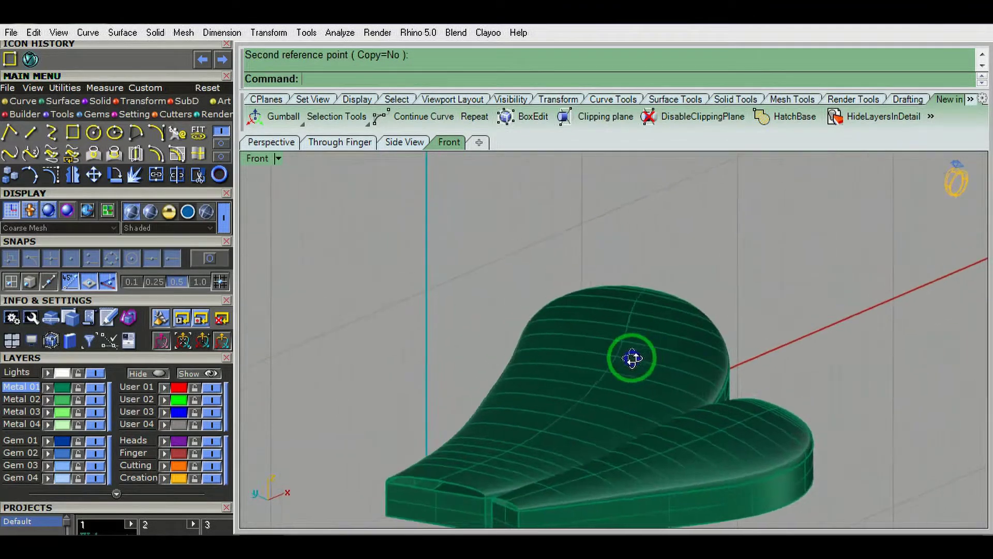
pyautogui.hotkey('ctrl', 'F1')
pyautogui.hotkey('ctrl', 'F2')
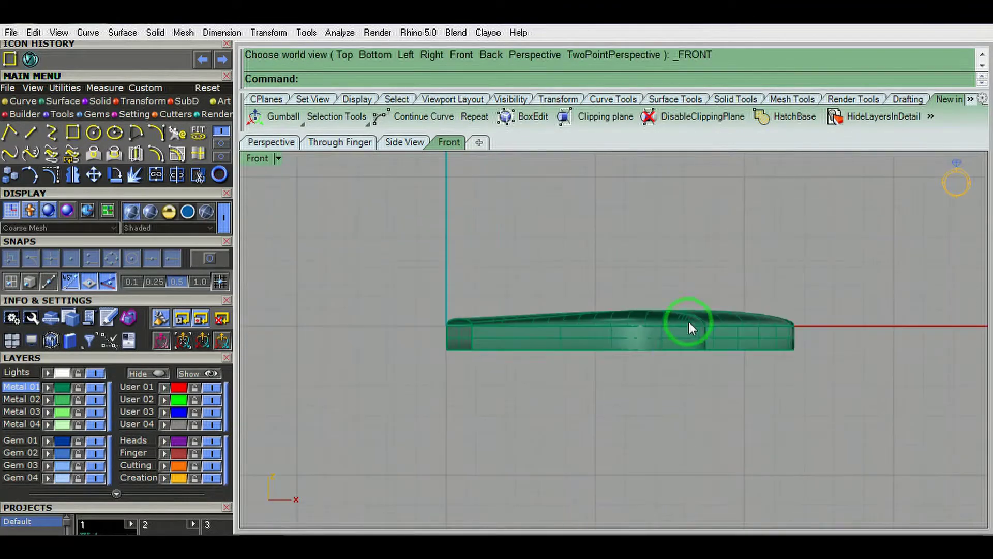
pyautogui.click(680, 336)
pyautogui.moveTo(677, 337)
pyautogui.mouseDown(button='right')
pyautogui.moveTo(564, 383)
pyautogui.moveTo(517, 348)
pyautogui.mouseUp(button='right')
# Scale the wings down vertically once more in Front view
pyautogui.write('C')
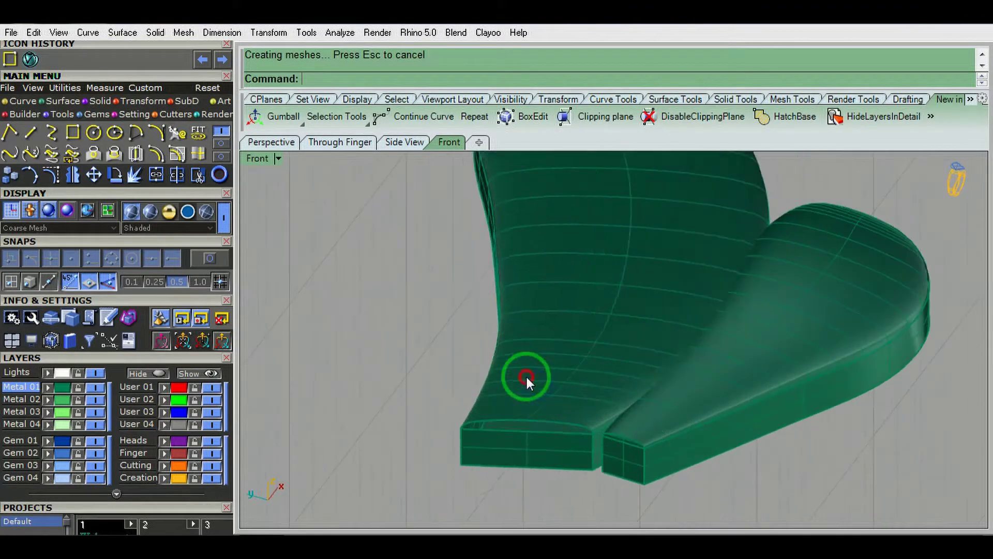
pyautogui.hotkey('ctrl', 'F1')
pyautogui.hotkey('ctrl', 'a')
pyautogui.press('Escape')
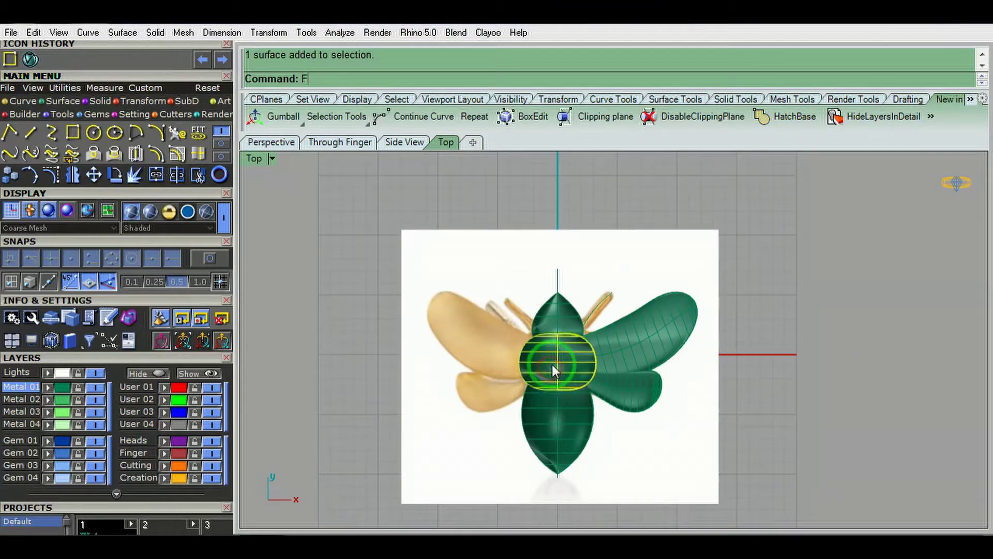
pyautogui.press('Return')
pyautogui.click(600, 253)
pyautogui.click(598, 245)
pyautogui.write('t')
pyautogui.press('Return')
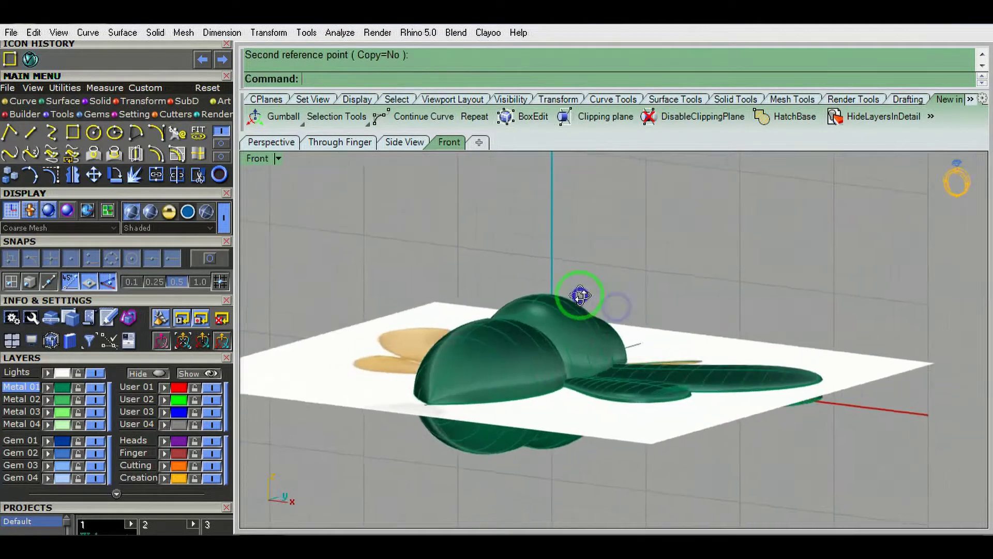
# Squash the bee's rear body section lower in the Right view
pyautogui.write('r')
pyautogui.press('Return')
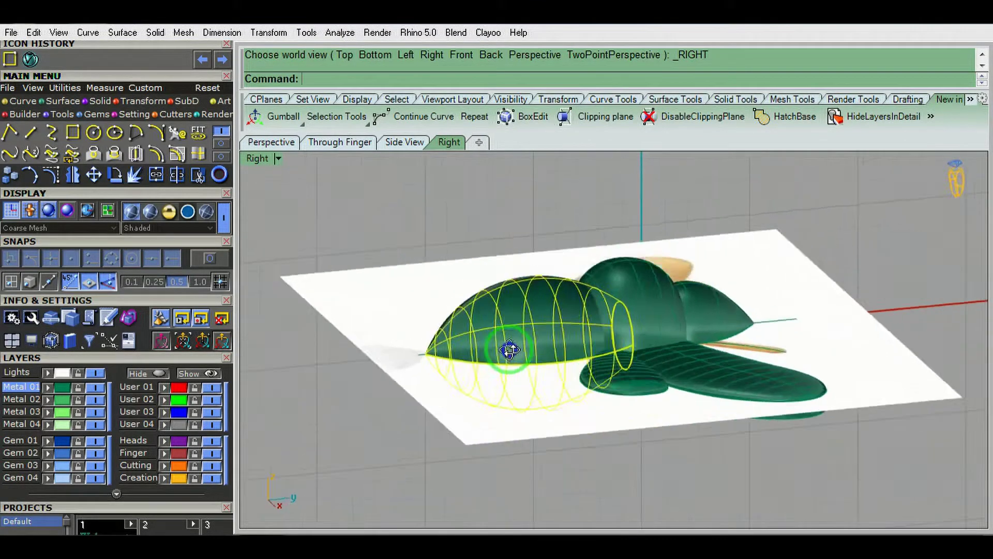
pyautogui.rightClick(505, 295)
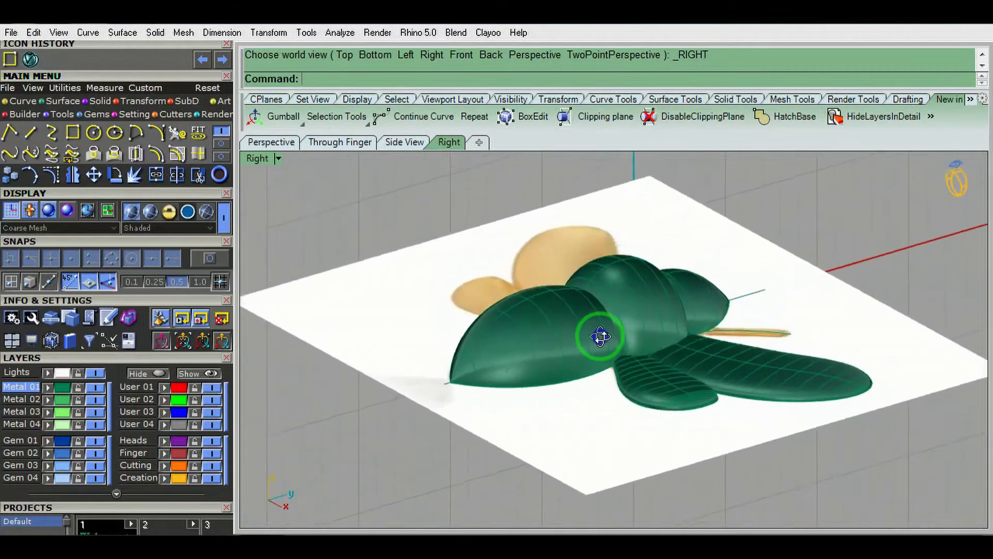
pyautogui.click(499, 299)
pyautogui.write('0')
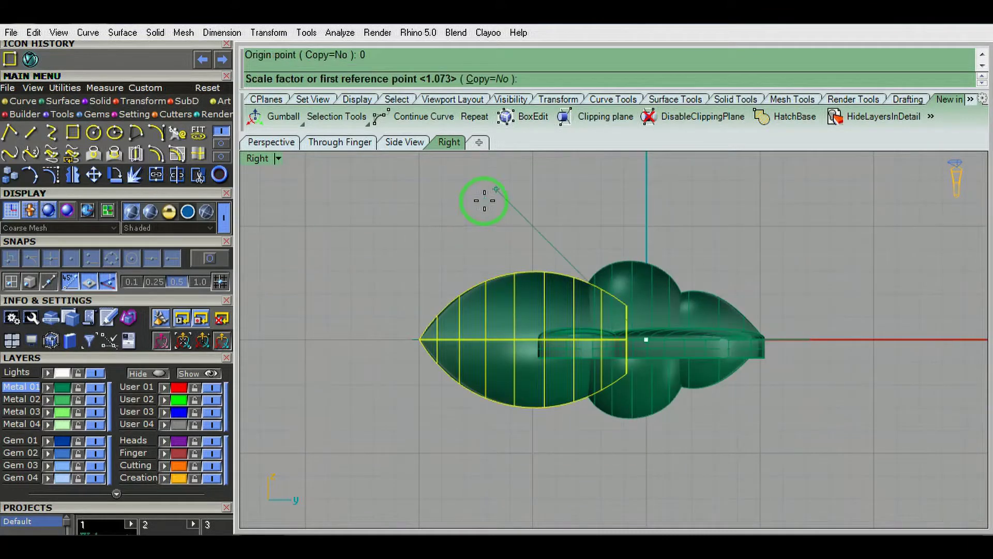
pyautogui.click(622, 176)
pyautogui.click(457, 279)
pyautogui.rightClick(454, 290)
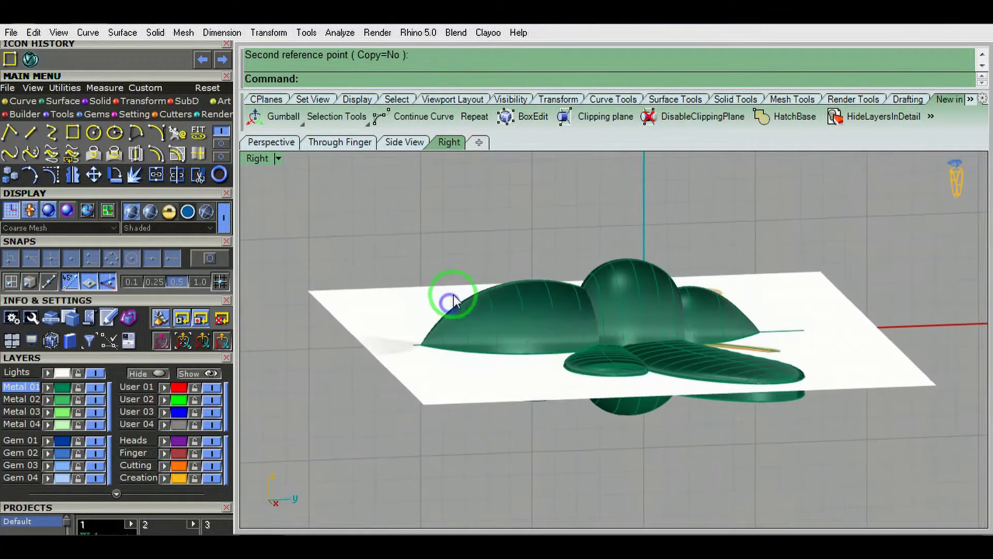
# Hide the bee reference picture by turning off the User 01 layer
pyautogui.hotkey('ctrl', 'F1')
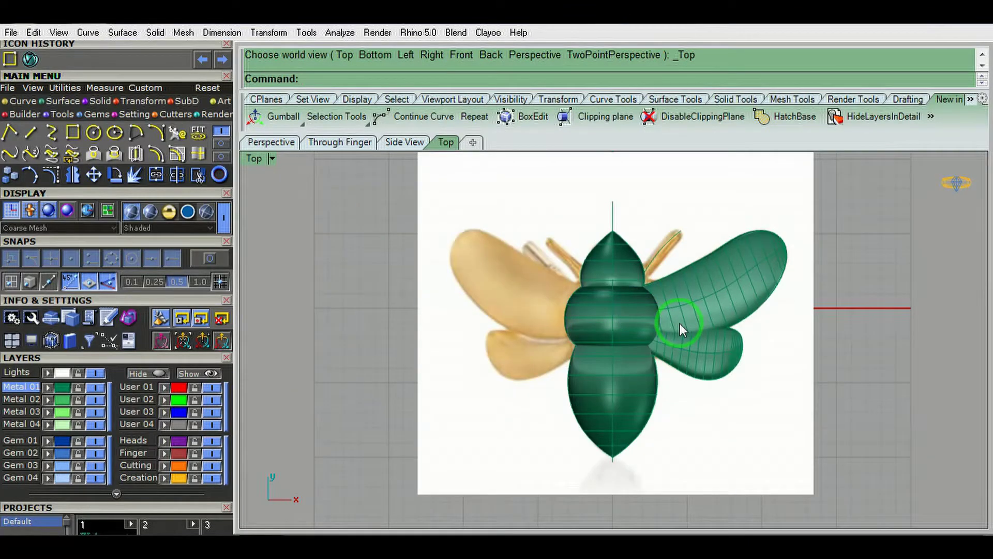
pyautogui.hotkey('ctrl', 'alt', 'e')
pyautogui.click(821, 348)
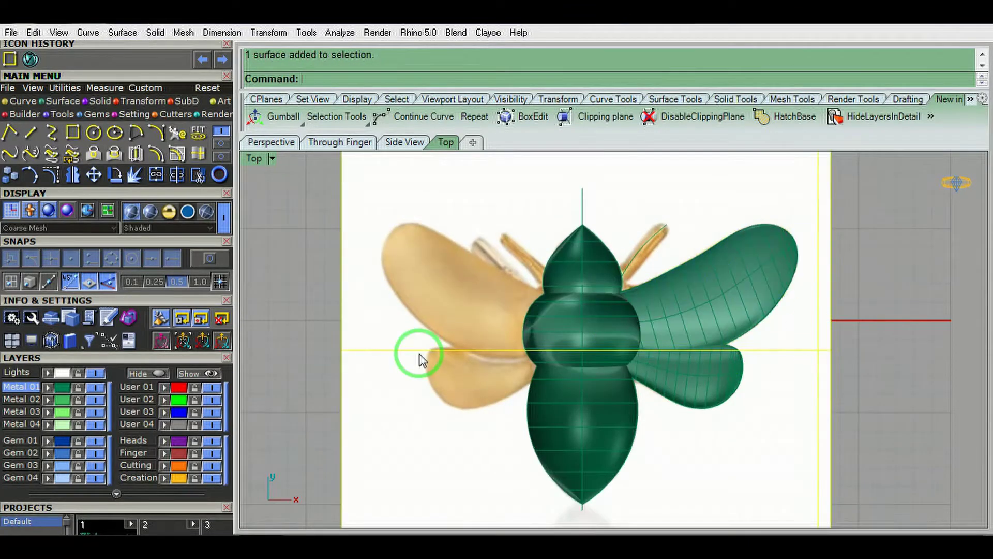
pyautogui.click(212, 387)
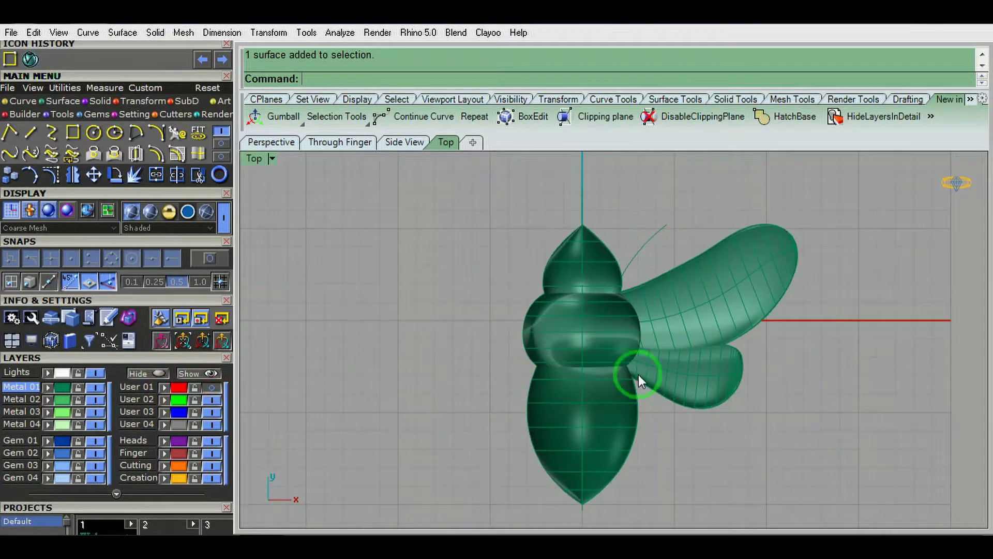
# Start a Pipe and pick the antenna curve from among overlapping objects
pyautogui.write('pipe')
pyautogui.press('Return')
pyautogui.scroll(2, 646, 239)
pyautogui.scroll(2, 648, 282)
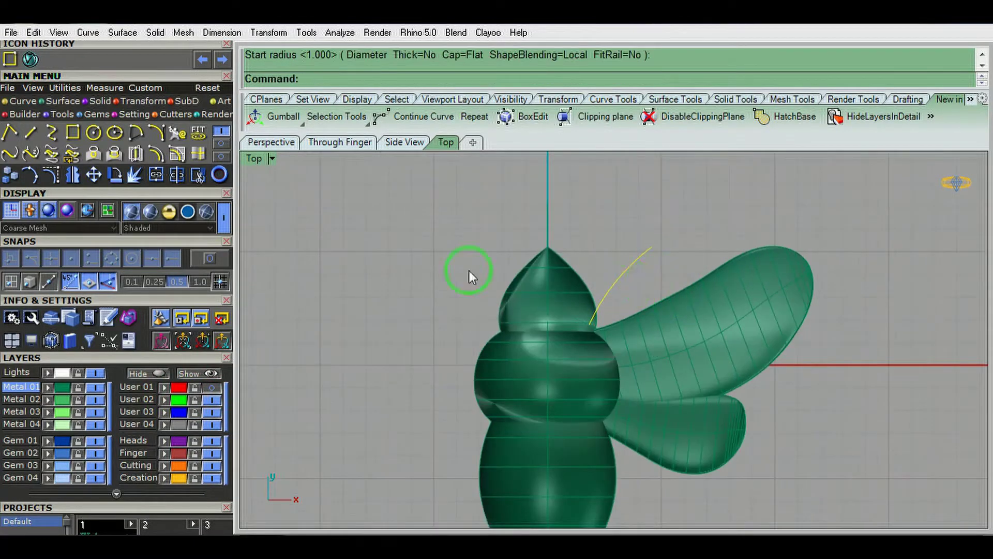
pyautogui.click(211, 387)
pyautogui.scroll(3, 594, 288)
pyautogui.click(590, 284)
pyautogui.click(657, 337)
pyautogui.scroll(-2, 657, 337)
pyautogui.scroll(2, 676, 285)
pyautogui.click(676, 284)
# Build a round-capped pipe along the full antenna curve, then undo it
pyautogui.press('Escape')
pyautogui.write('pipe')
pyautogui.press('Return')
pyautogui.press('Return')
# Cut the antenna curve with CutPlane and delete the excess top piece
pyautogui.press('Return')
pyautogui.press('Return')
pyautogui.hotkey('ctrl', 'z')
pyautogui.click(488, 79)
pyautogui.click(381, 79)
pyautogui.press('Return')
pyautogui.press('Return')
pyautogui.press('Return')
pyautogui.hotkey('ctrl', 'z')
pyautogui.scroll(1, 683, 283)
pyautogui.write('cutplane')
# Pipe the shortened antenna curve into a round-capped tube
pyautogui.press('Return')
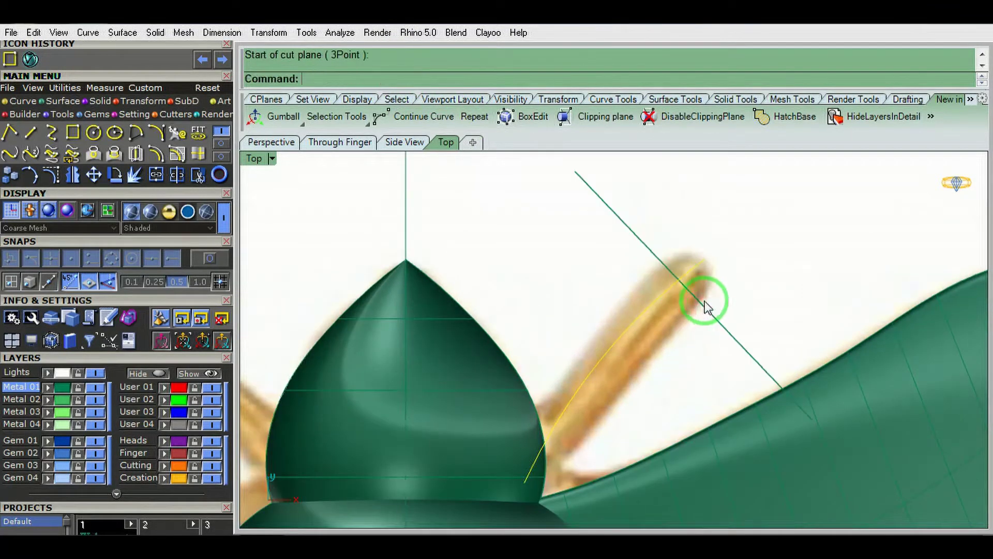
pyautogui.press('Delete')
pyautogui.write('pipe')
pyautogui.press('Return')
pyautogui.press('Return')
pyautogui.press('Return')
pyautogui.press('Return')
pyautogui.scroll(-3, 669, 286)
pyautogui.scroll(3, 669, 287)
pyautogui.click(670, 287)
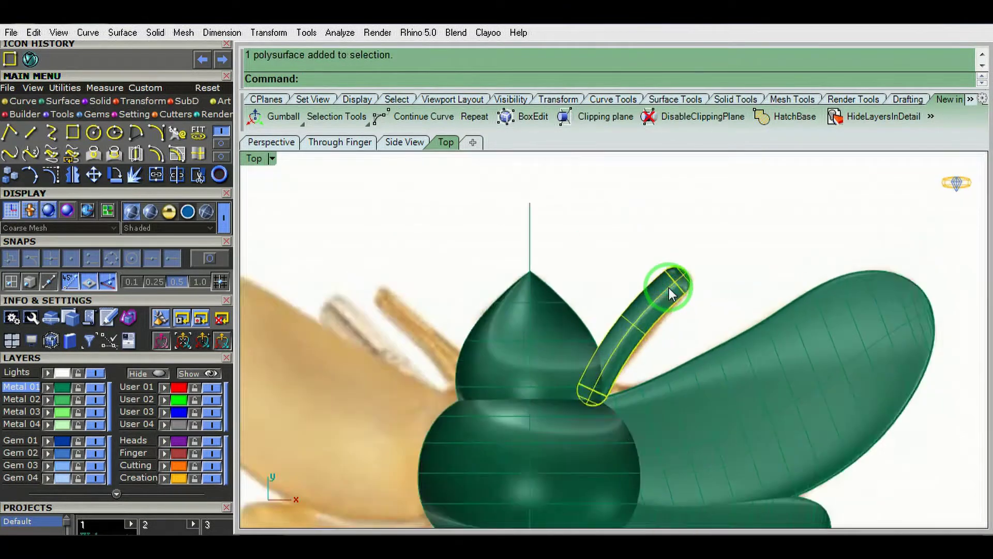
pyautogui.hotkey('ctrl', 'alt', 'w')
pyautogui.write('right')
# Try rotating the antenna about its base in Top view, then undo the rotation
pyautogui.press('Return')
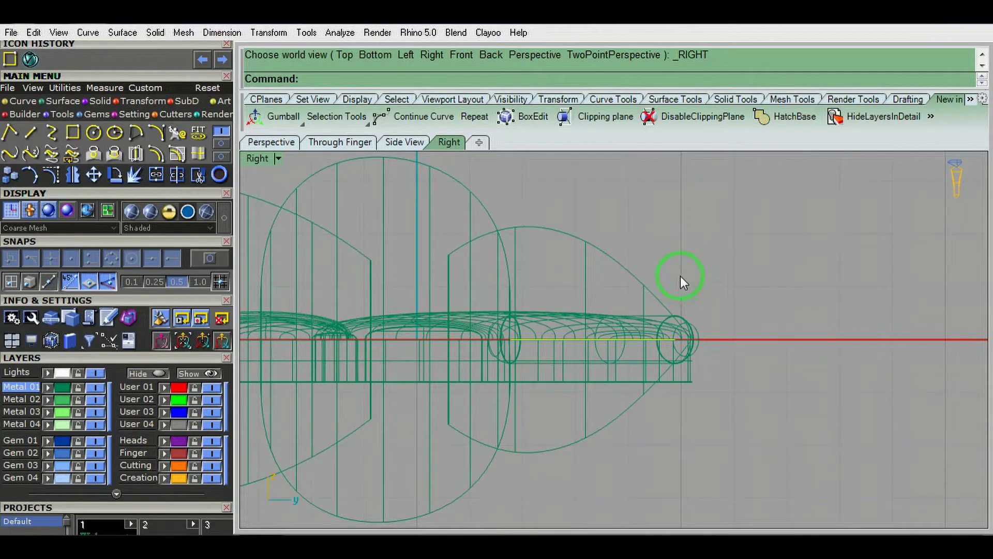
pyautogui.write('top')
pyautogui.press('Return')
pyautogui.write('rotate')
pyautogui.press('Return')
pyautogui.click(635, 257)
pyautogui.click(677, 278)
pyautogui.click(377, 222)
pyautogui.scroll(-2, 569, 266)
pyautogui.scroll(-1, 573, 282)
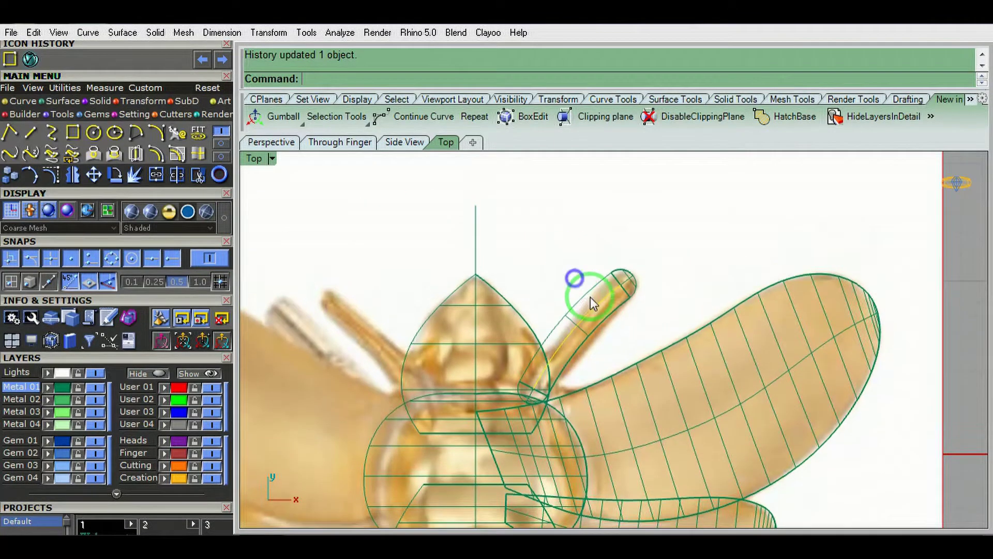
pyautogui.hotkey('ctrl', 'alt', 's')
pyautogui.hotkey('ctrl', 'z')
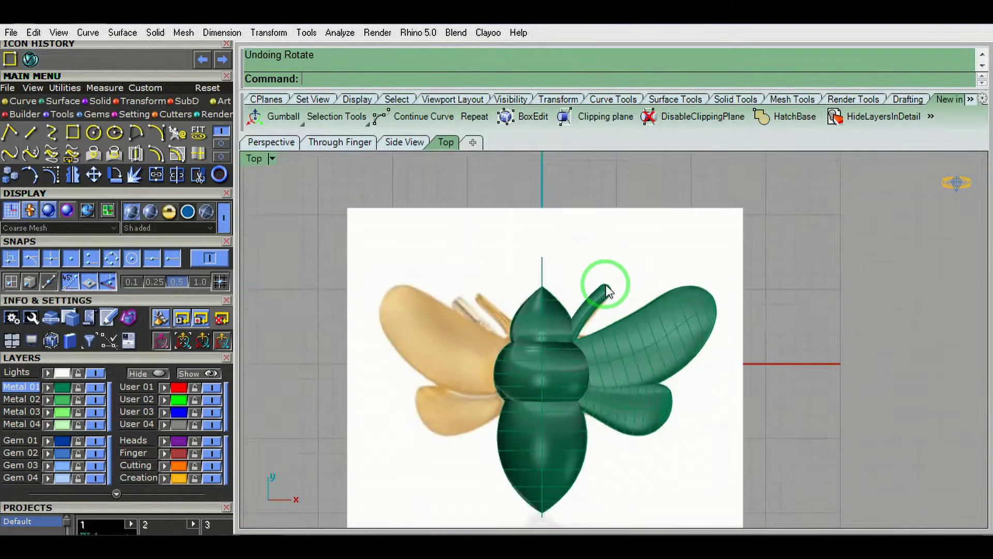
# Inspect the antenna tip in wireframe, return to shaded, and select the antenna and upper wing
pyautogui.hotkey('ctrl', 'alt', 'w')
pyautogui.scroll(2, 606, 319)
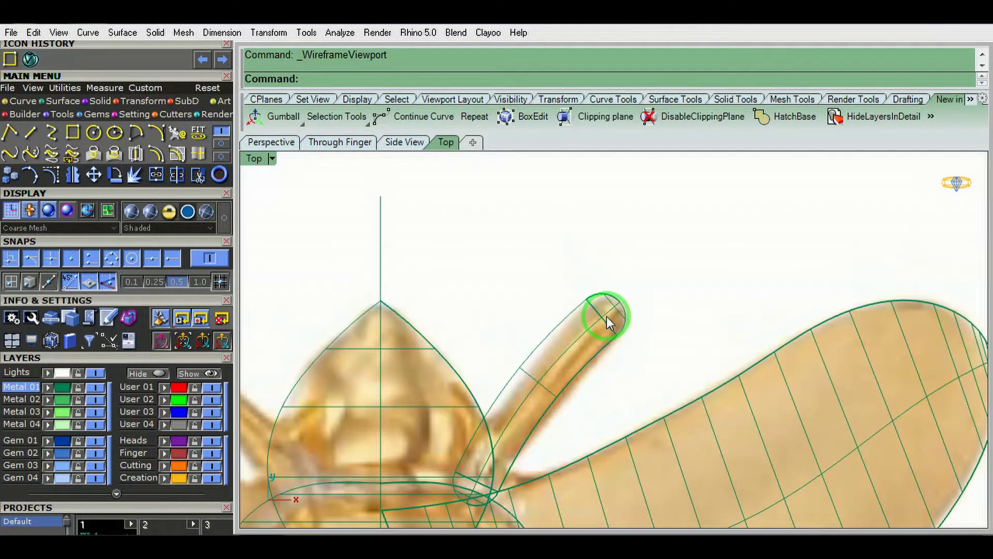
pyautogui.scroll(-3, 606, 317)
pyautogui.scroll(-2, 595, 323)
pyautogui.hotkey('ctrl', 'alt', 's')
pyautogui.click(591, 333)
pyautogui.scroll(3, 591, 333)
pyautogui.scroll(-3, 600, 362)
pyautogui.click(613, 386)
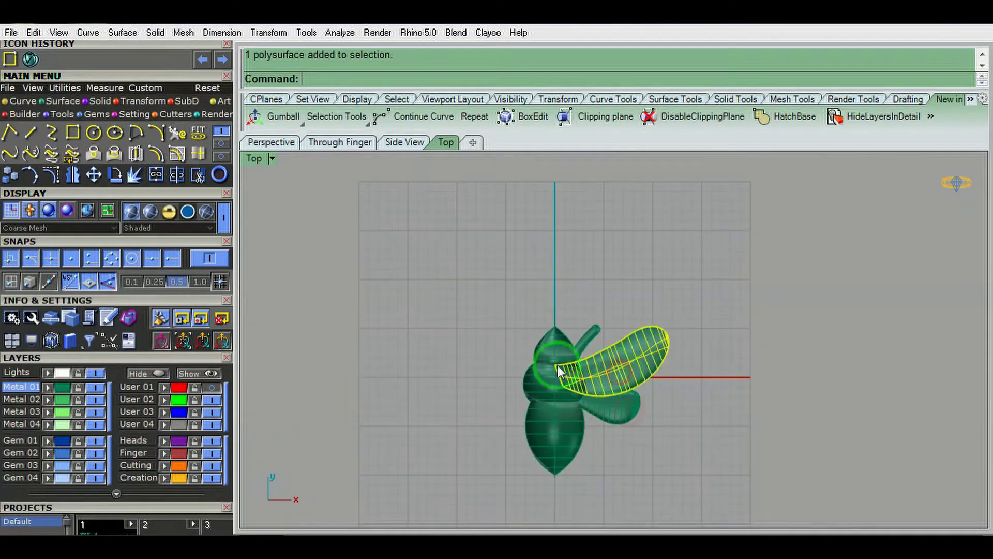
# Hide everything except the bee's body and switch to Front view
pyautogui.keyDown('ctrl'); pyautogui.keyDown('shift'); pyautogui.moveTo(629, 411); pyautogui.dragTo(568, 335, button='right'); pyautogui.keyUp('shift'); pyautogui.keyUp('ctrl')
pyautogui.click(489, 372)
pyautogui.hotkey('ctrl', 'h')
pyautogui.keyDown('ctrl'); pyautogui.keyDown('shift'); pyautogui.moveTo(489, 372); pyautogui.dragTo(544, 316, button='right'); pyautogui.keyUp('shift'); pyautogui.keyUp('ctrl')
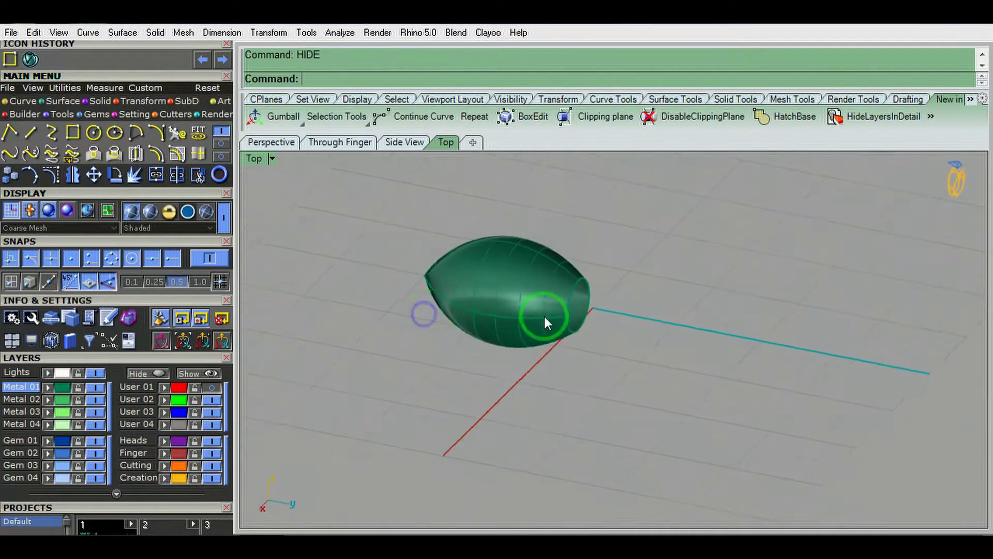
pyautogui.scroll(3, 530, 306)
pyautogui.click(517, 290)
pyautogui.hotkey('ctrl', 'F2')
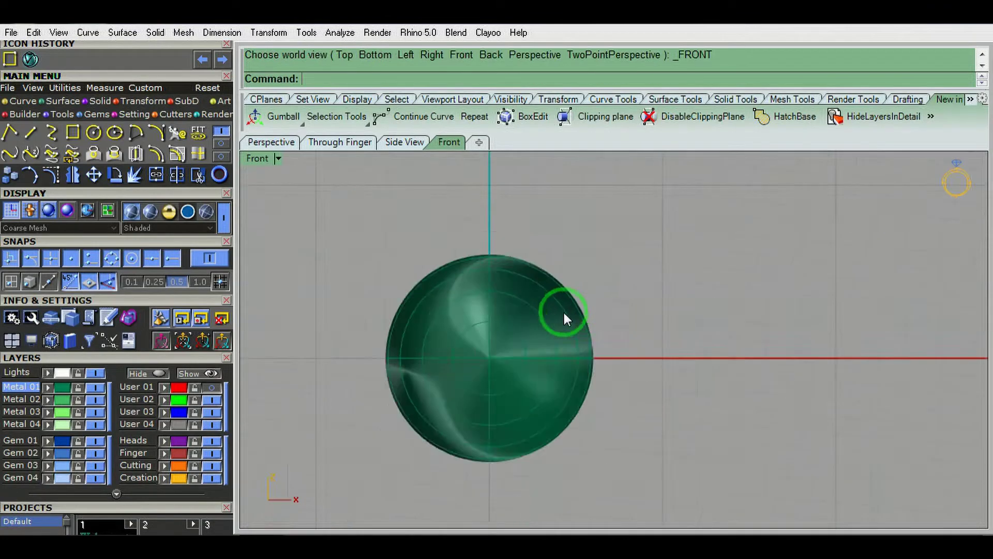
# Cut the body segment in half with a plane and delete the lower half
pyautogui.click(525, 342)
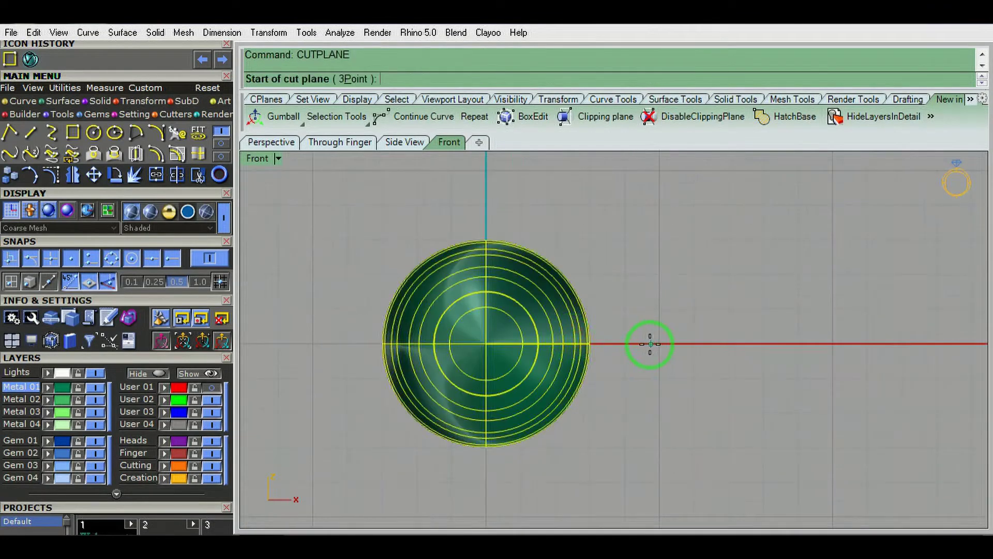
pyautogui.click(676, 344)
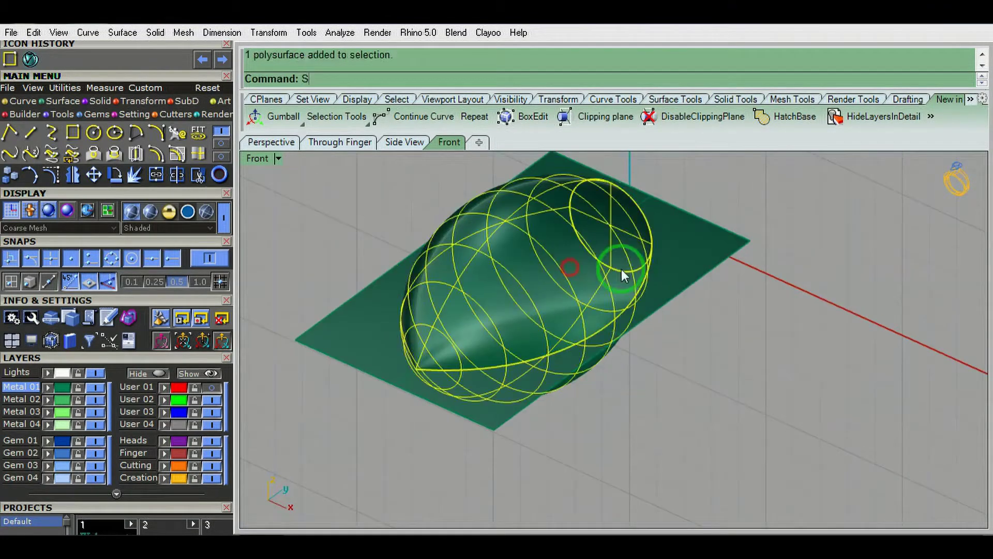
pyautogui.keyDown('ctrl'); pyautogui.keyDown('shift'); pyautogui.moveTo(621, 271); pyautogui.dragTo(627, 247, button='right'); pyautogui.keyUp('shift'); pyautogui.keyUp('ctrl')
pyautogui.press('Delete')
pyautogui.moveTo(832, 377)
pyautogui.keyDown('ctrl'); pyautogui.keyDown('shift'); pyautogui.mouseDown(button='right')
pyautogui.moveTo(708, 409)
pyautogui.moveTo(725, 332)
pyautogui.moveTo(632, 355)
pyautogui.moveTo(666, 388)
pyautogui.moveTo(598, 336)
pyautogui.moveTo(726, 407)
pyautogui.mouseUp(button='right'); pyautogui.keyUp('shift'); pyautogui.keyUp('ctrl')
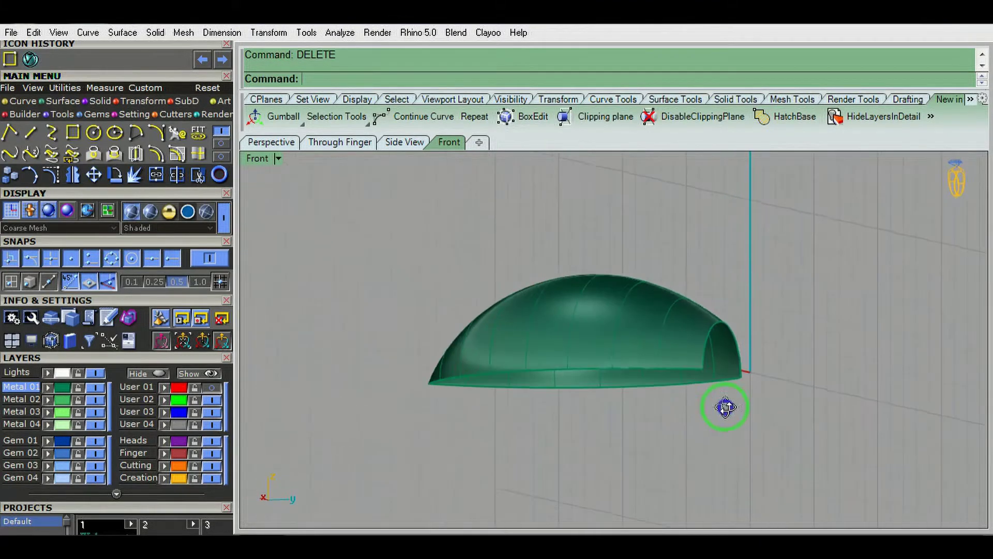
# Offset the dome with flipped direction into a thick-walled shell
pyautogui.click(634, 336)
pyautogui.write('F')
pyautogui.press('Return')
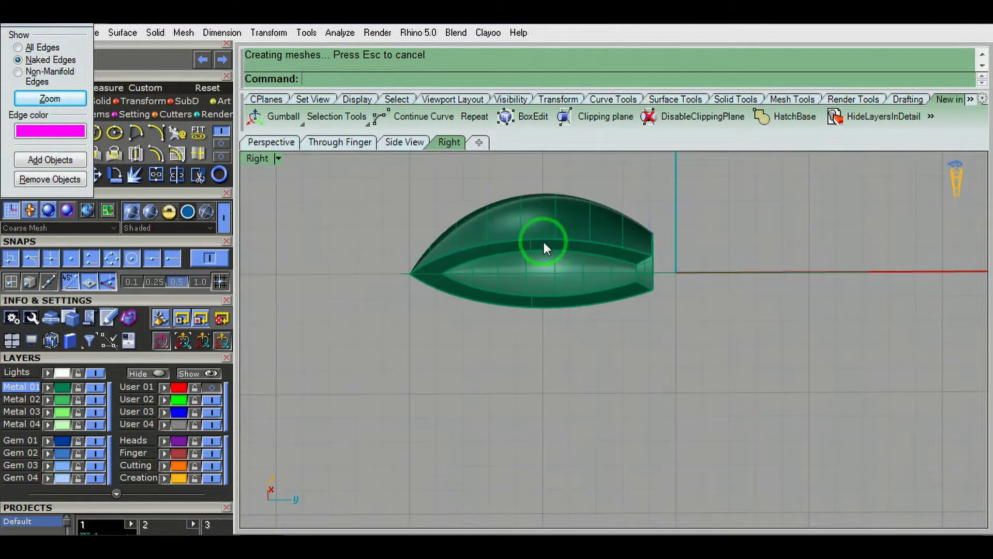
pyautogui.click(567, 315)
pyautogui.hotkey('ctrl', 'shift', 'h')
pyautogui.hotkey('ctrl', 'F3')
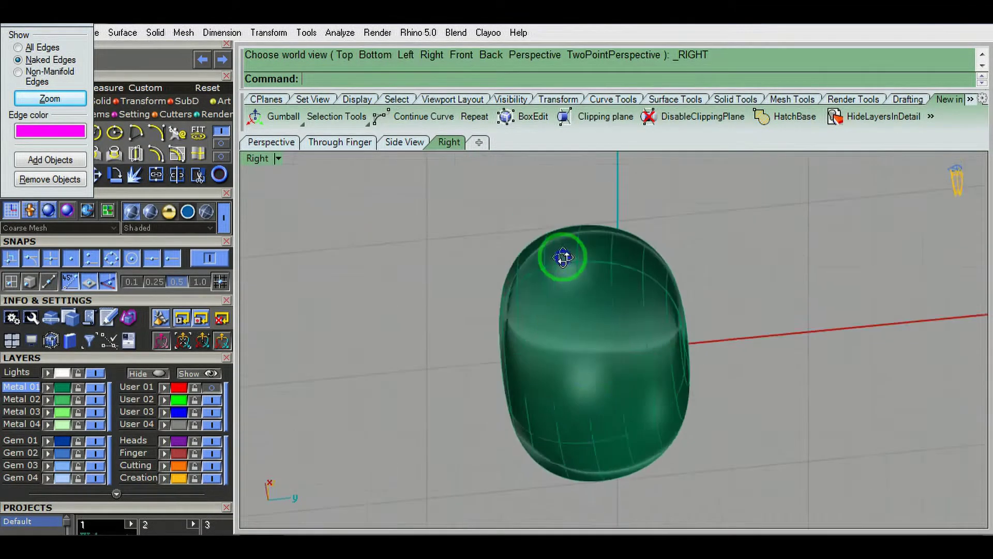
pyautogui.hotkey('ctrl', 'F2')
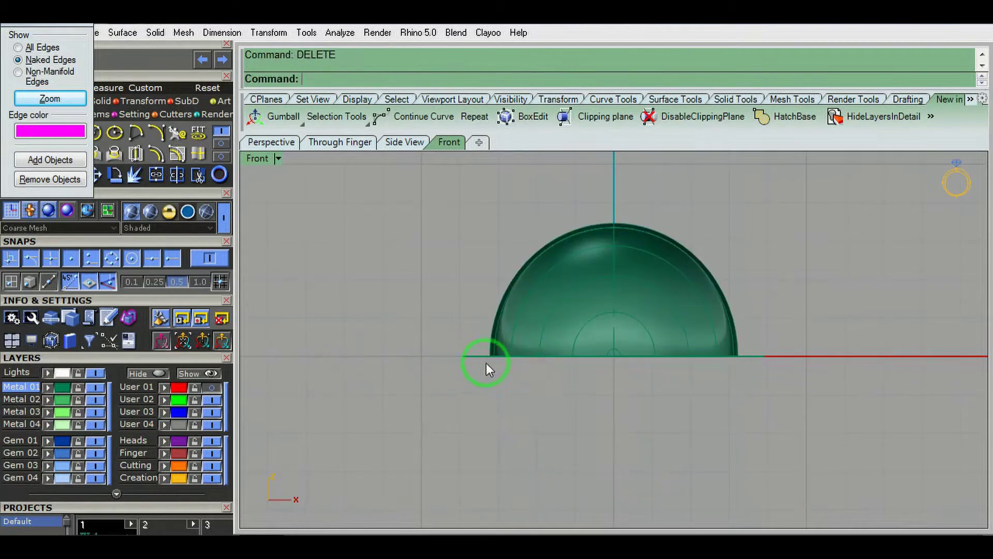
pyautogui.write('F')
pyautogui.press('Return')
# Orbit around the finished dome shell and select a wing surface
pyautogui.moveTo(539, 284)
pyautogui.keyDown('ctrl'); pyautogui.keyDown('shift'); pyautogui.mouseDown(button='right')
pyautogui.moveTo(594, 222)
pyautogui.moveTo(625, 280)
pyautogui.mouseUp(button='right'); pyautogui.keyUp('shift'); pyautogui.keyUp('ctrl')
pyautogui.scroll(5, 700, 399)
pyautogui.scroll(3, 579, 421)
pyautogui.scroll(-5, 580, 421)
pyautogui.moveTo(706, 303)
pyautogui.keyDown('ctrl'); pyautogui.keyDown('shift'); pyautogui.mouseDown(button='right')
pyautogui.moveTo(660, 444)
pyautogui.moveTo(705, 359)
pyautogui.moveTo(691, 337)
pyautogui.mouseUp(button='right'); pyautogui.keyUp('shift'); pyautogui.keyUp('ctrl')
pyautogui.click(712, 290)
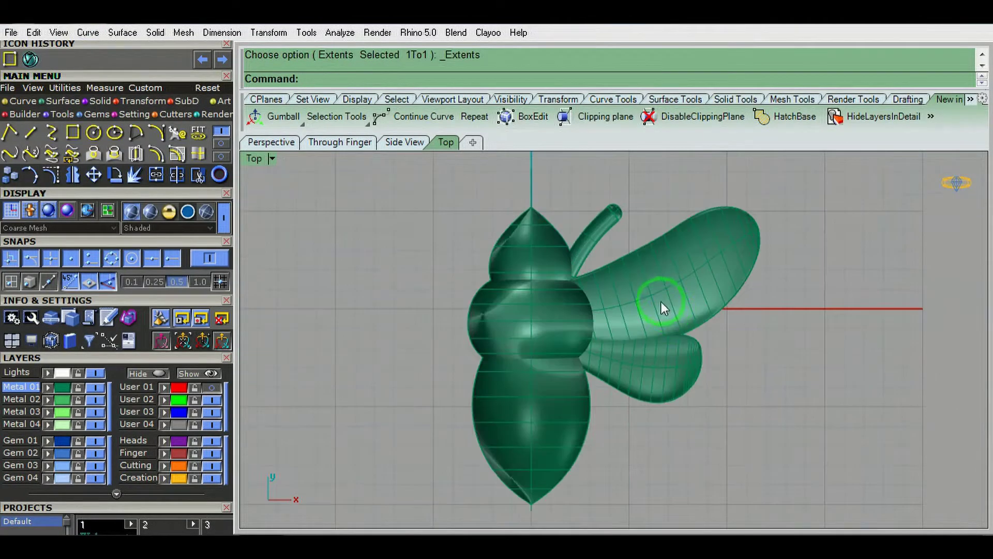
# Duplicate the wing and body outline edges as curves
pyautogui.moveTo(661, 302)
pyautogui.keyDown('ctrl'); pyautogui.keyDown('shift'); pyautogui.mouseDown(button='right')
pyautogui.moveTo(610, 523)
pyautogui.moveTo(561, 368)
pyautogui.moveTo(569, 336)
pyautogui.mouseUp(button='right'); pyautogui.keyUp('shift'); pyautogui.keyUp('ctrl')
pyautogui.click(538, 331)
pyautogui.click(391, 370)
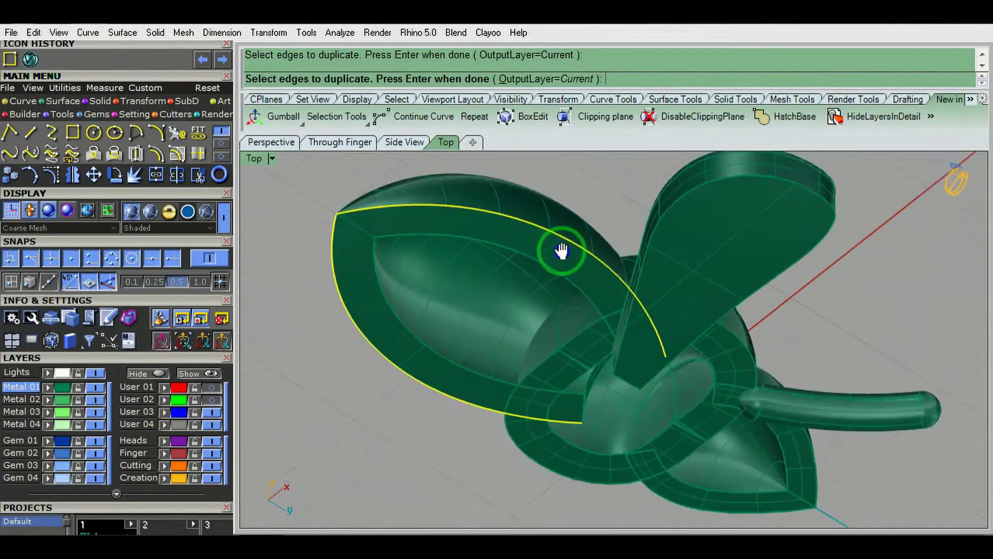
pyautogui.keyDown('ctrl'); pyautogui.keyDown('shift'); pyautogui.moveTo(391, 370); pyautogui.dragTo(740, 421, button='right'); pyautogui.keyUp('shift'); pyautogui.keyUp('ctrl')
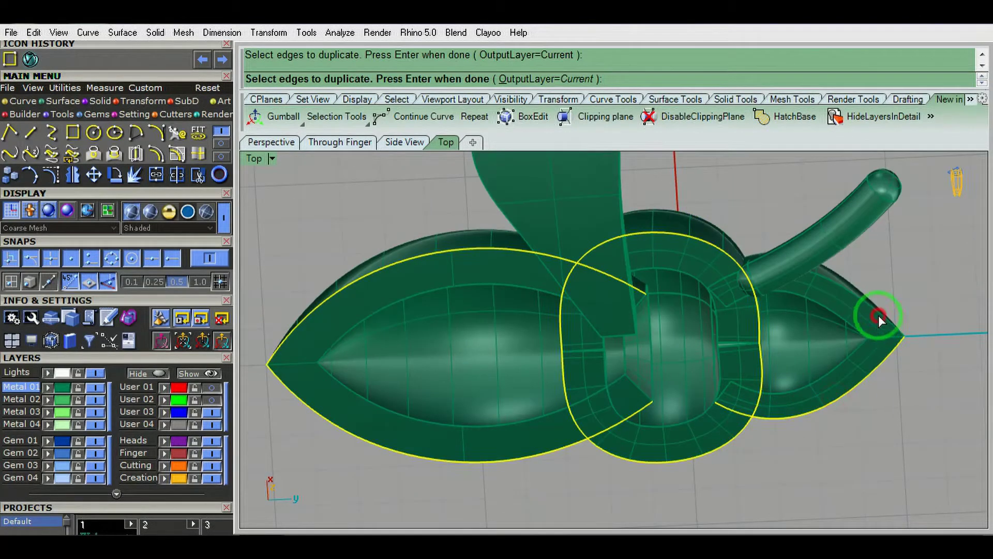
pyautogui.rightClick(879, 319)
pyautogui.keyDown('ctrl'); pyautogui.keyDown('shift'); pyautogui.moveTo(627, 261); pyautogui.dragTo(669, 412, button='right'); pyautogui.keyUp('shift'); pyautogui.keyUp('ctrl')
pyautogui.hotkey('ctrl', 'a')
pyautogui.hotkey('ctrl', 'h')
pyautogui.hotkey('ctrl', 'z')
# Copy the flat pad's outline edges, then hide the surfaces leaving only curves
pyautogui.click(690, 415)
pyautogui.press('Return')
pyautogui.click(742, 484)
pyautogui.press('Return')
pyautogui.click(693, 400)
pyautogui.hotkey('ctrl', 'h')
pyautogui.scroll(-3, 682, 276)
# Mirror the outline curves and project them flat onto the construction plane
pyautogui.write('Mirror')
pyautogui.press('Return')
pyautogui.click(631, 427)
pyautogui.click(642, 389)
pyautogui.write('PP')
pyautogui.press('Return')
# Trim away the overlapping curve segments at the centre of the outline
pyautogui.scroll(3, 676, 258)
pyautogui.write('trim')
pyautogui.press('Return')
pyautogui.click(553, 272)
pyautogui.moveTo(454, 256); pyautogui.dragTo(484, 471, button='right')
pyautogui.press('Return')
pyautogui.scroll(-3, 635, 355)
# Round the outline curve's corners with a 0.5 fillet radius
pyautogui.click(685, 398)
pyautogui.press('Return')
pyautogui.write('0.5')
pyautogui.press('Return')
pyautogui.hotkey('ctrl', 'z')
pyautogui.press('Return')
pyautogui.press('Escape')
pyautogui.hotkey('ctrl', 'alt', 'h')
pyautogui.hotkey('ctrl', 'z')
pyautogui.press('Return')
pyautogui.press('Escape')
pyautogui.hotkey('ctrl', 'alt', 'h')
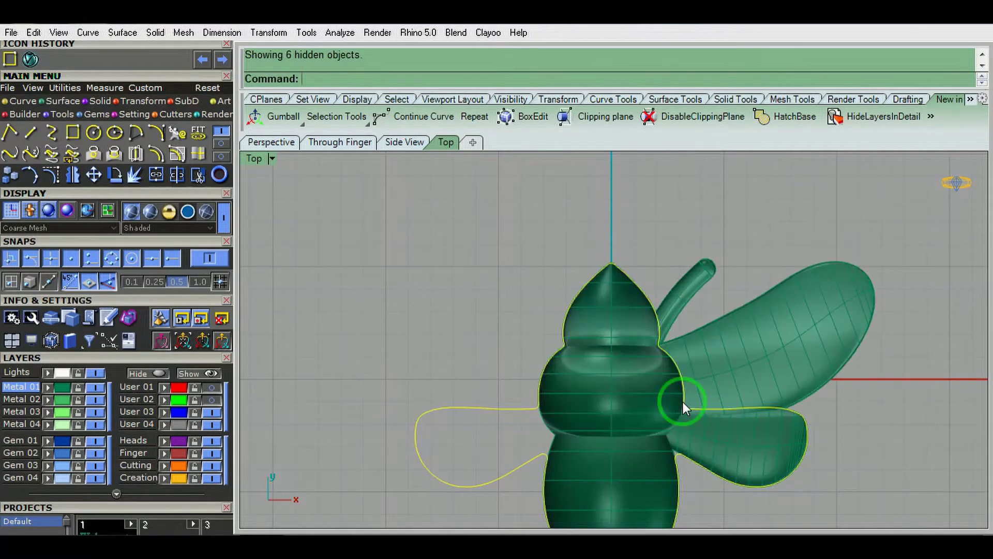
pyautogui.hotkey('ctrl', 'z')
# Offset the outline curve inward and extrude it 0.75 thick
pyautogui.write('offset')
pyautogui.press('Return')
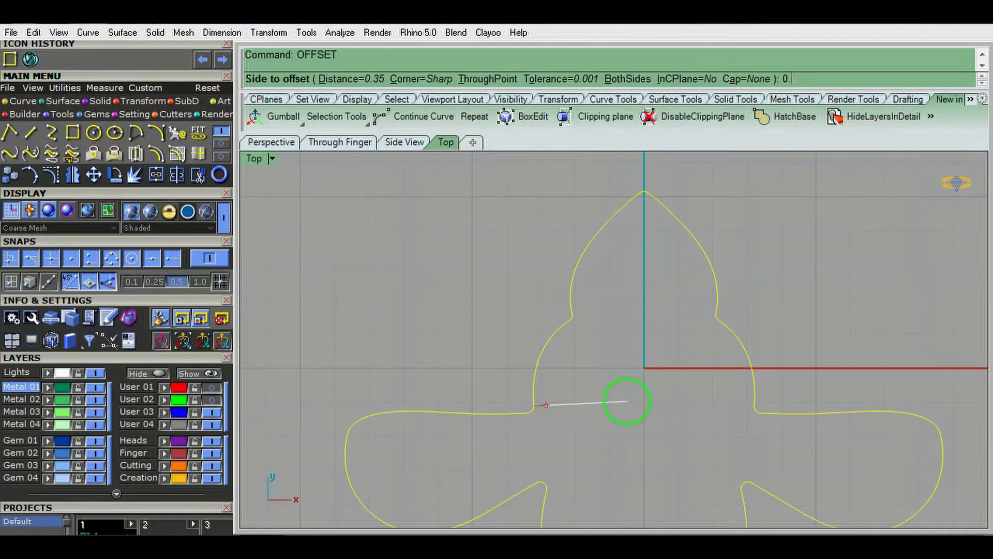
pyautogui.write('7')
pyautogui.press('Return')
pyautogui.click(625, 399)
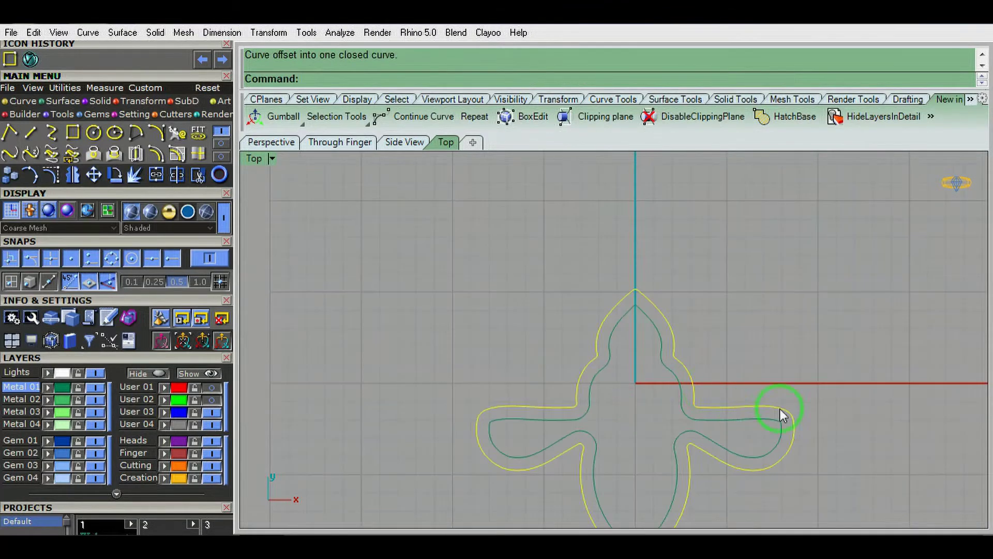
pyautogui.write('.75')
pyautogui.press('Return')
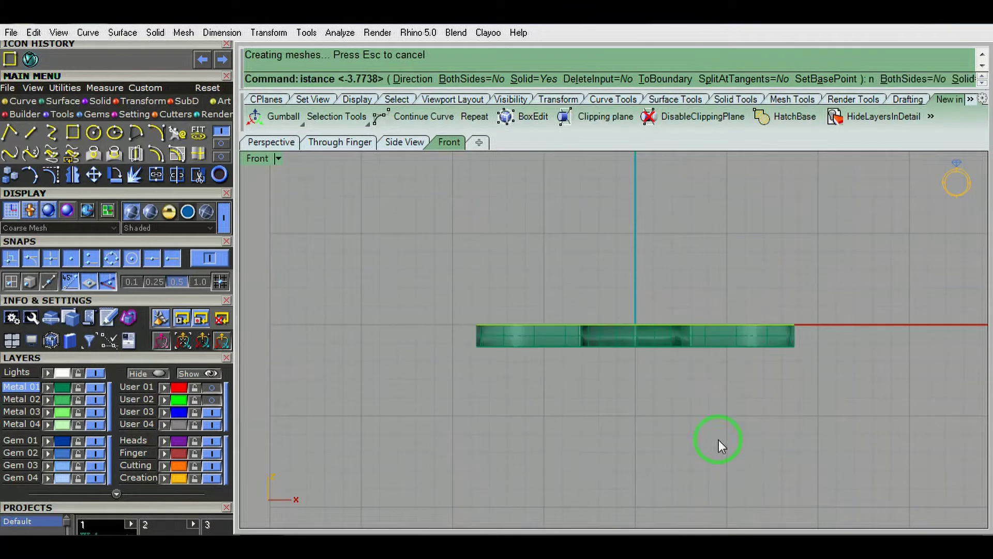
pyautogui.press('Delete')
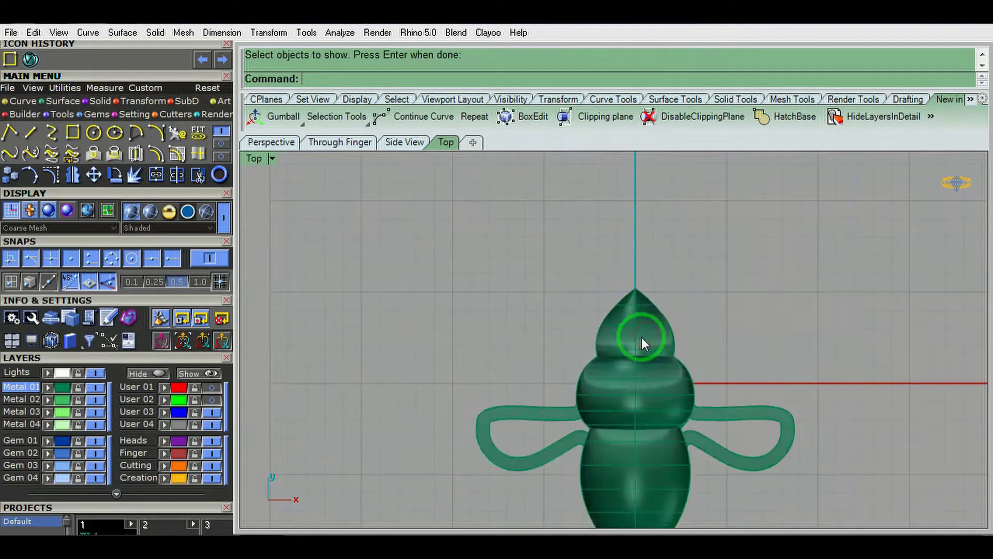
# Bring the hidden wing back into view with ShowSelected
pyautogui.click(484, 375)
pyautogui.moveTo(367, 351)
pyautogui.mouseDown(button='middle')
pyautogui.moveTo(562, 317)
pyautogui.moveTo(523, 388)
pyautogui.moveTo(556, 384)
pyautogui.moveTo(454, 368)
pyautogui.mouseUp(button='middle')
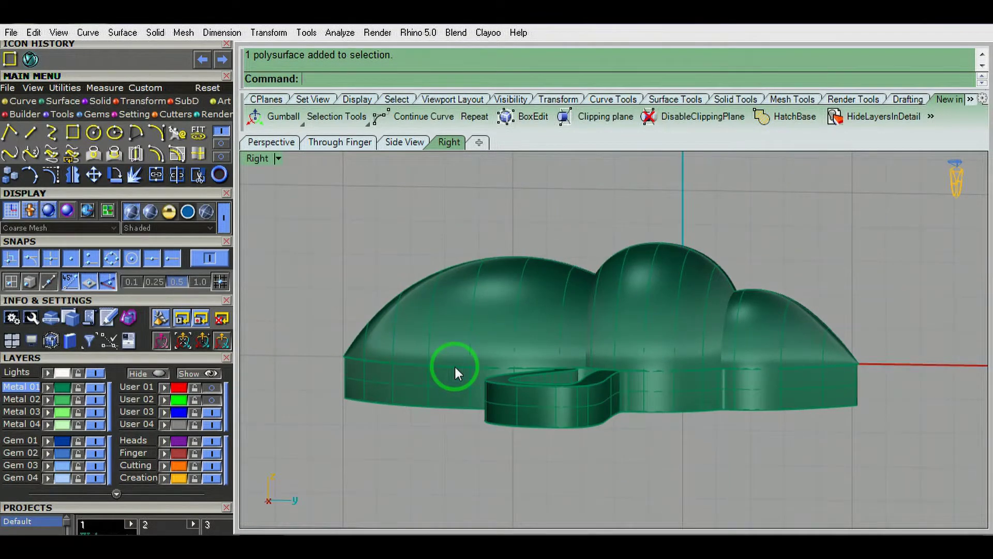
pyautogui.hotkey('ctrl', 'F1')
pyautogui.hotkey('ctrl', 'shift', 'h')
pyautogui.click(756, 355)
pyautogui.hotkey('ctrl', 'F2')
pyautogui.press('Return')
pyautogui.moveTo(756, 355)
pyautogui.mouseDown(button='middle')
pyautogui.moveTo(683, 411)
pyautogui.moveTo(725, 329)
pyautogui.moveTo(651, 296)
pyautogui.moveTo(492, 346)
pyautogui.mouseUp(button='middle')
pyautogui.hotkey('ctrl', 'F3')
pyautogui.hotkey('ctrl', 'F1')
# Rotate the wing in Front view about its root to tilt it
pyautogui.click(831, 318)
pyautogui.hotkey('ctrl', 'F2')
pyautogui.write('ROTATE')
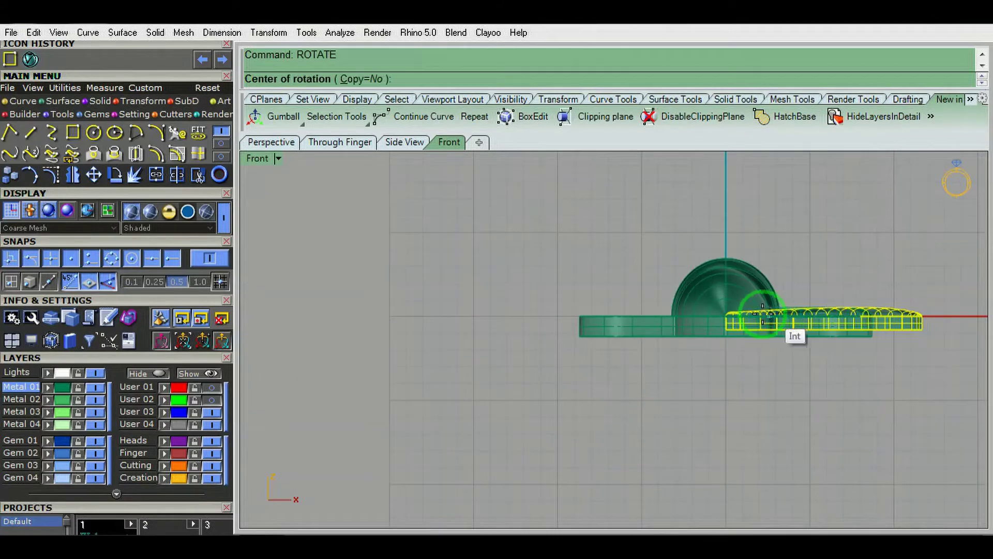
pyautogui.click(763, 316)
pyautogui.click(519, 404)
pyautogui.click(590, 479)
pyautogui.moveTo(589, 479); pyautogui.dragTo(743, 361, button='middle')
pyautogui.click(743, 362)
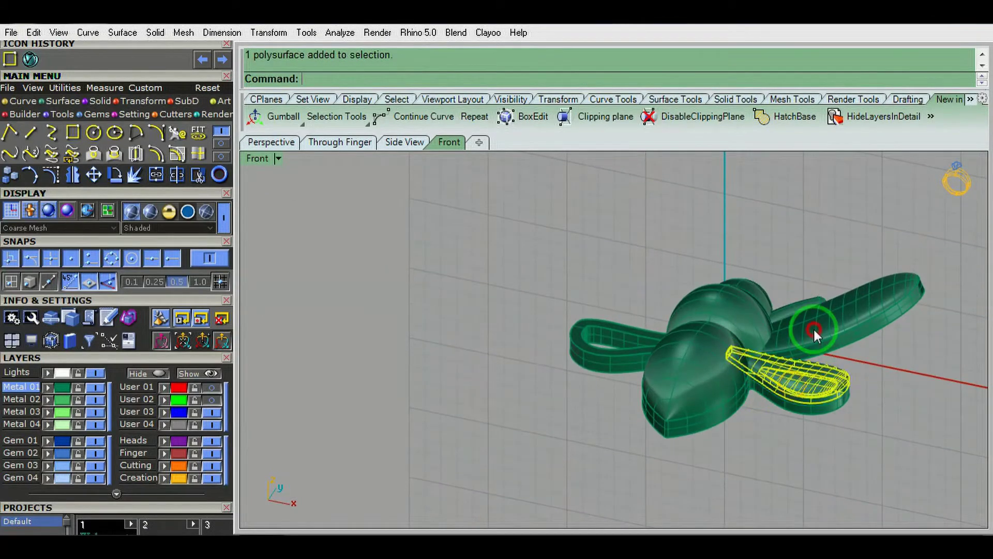
pyautogui.hotkey('ctrl', 'F2')
# Mirror the tilted wing across the body's centre line
pyautogui.write('Mirror')
pyautogui.click(778, 345)
pyautogui.click(774, 368)
pyautogui.moveTo(773, 369); pyautogui.dragTo(514, 437, button='middle')
pyautogui.hotkey('ctrl', 'F2')
pyautogui.hotkey('ctrl', 'F3')
# Orbit and zoom around the bee to check both wings, then clear the selection
pyautogui.moveTo(577, 357); pyautogui.dragTo(635, 448, button='middle')
pyautogui.hotkey('ctrl', 'F1')
pyautogui.hotkey('ctrl', 'shift', 'e')
pyautogui.scroll(-2, 787, 326)
pyautogui.scroll(2, 778, 326)
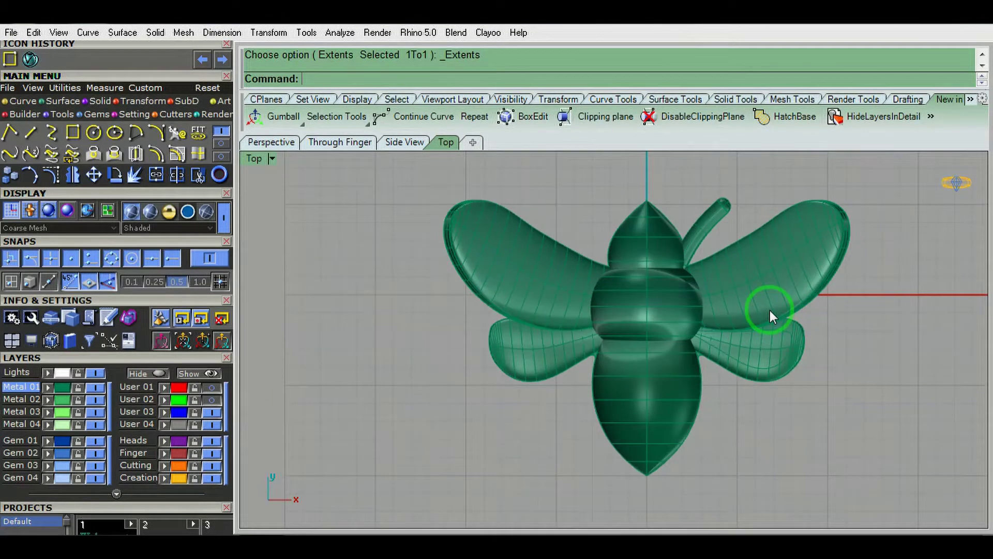
pyautogui.moveTo(770, 309); pyautogui.dragTo(753, 288, button='middle')
pyautogui.click(753, 288)
pyautogui.click(669, 392)
pyautogui.click(647, 219)
pyautogui.click(653, 395)
pyautogui.press('Escape')
# Select the isolated abdomen surface and zoom in on it
pyautogui.click(661, 397)
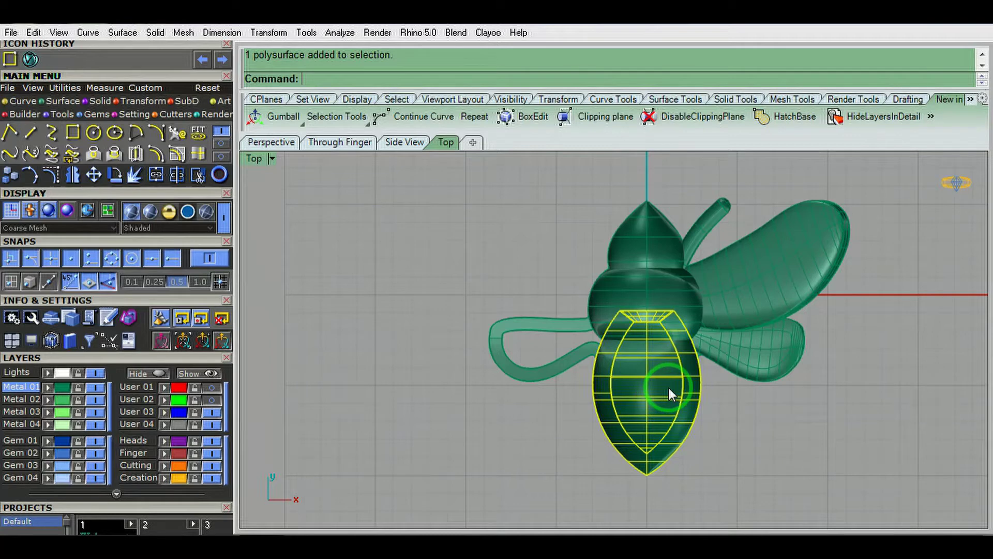
pyautogui.click(669, 382)
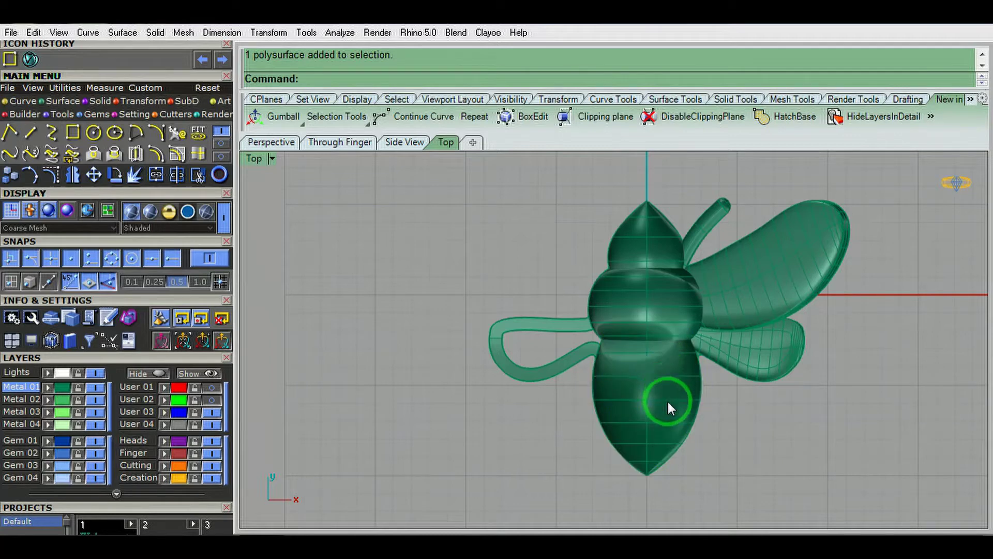
pyautogui.moveTo(651, 433); pyautogui.dragTo(639, 421, button='right')
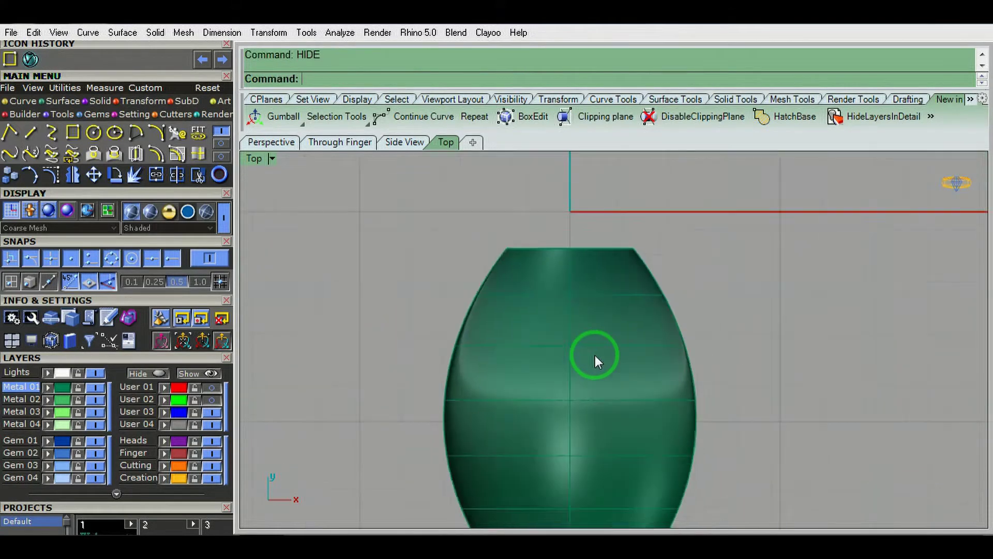
pyautogui.click(588, 349)
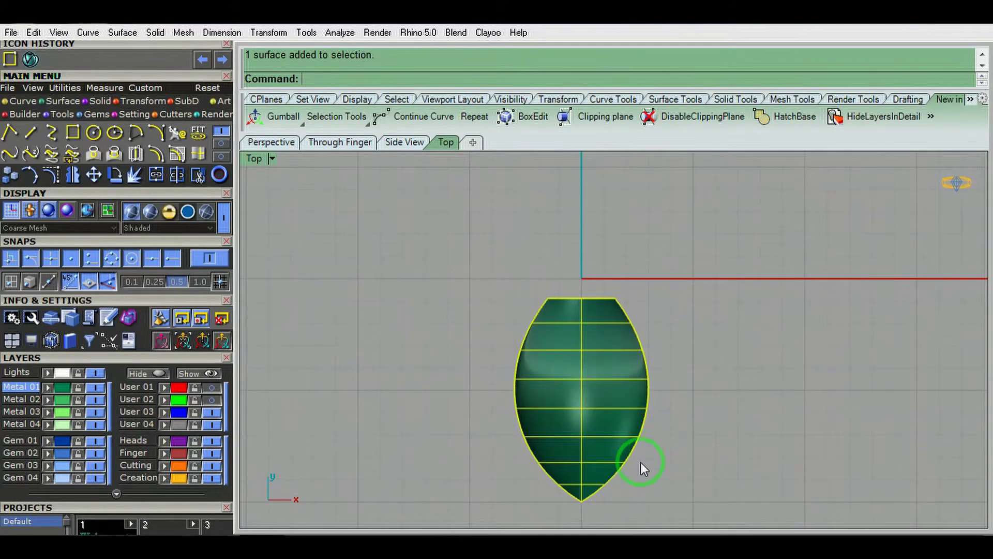
pyautogui.scroll(1, 631, 453)
pyautogui.scroll(1, 616, 441)
pyautogui.scroll(2, 621, 446)
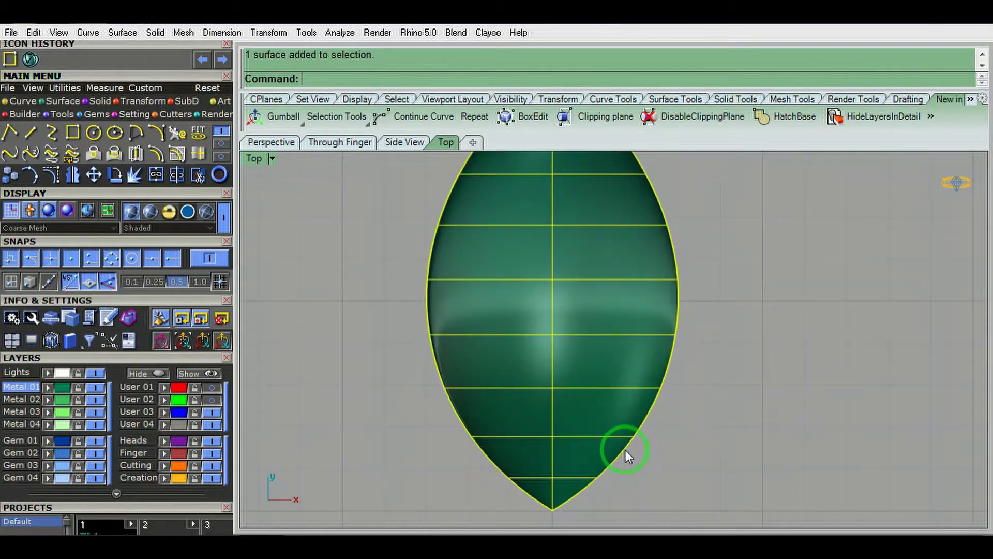
# Draw a horizontal line across the abdomen
pyautogui.write('line')
pyautogui.press('Return')
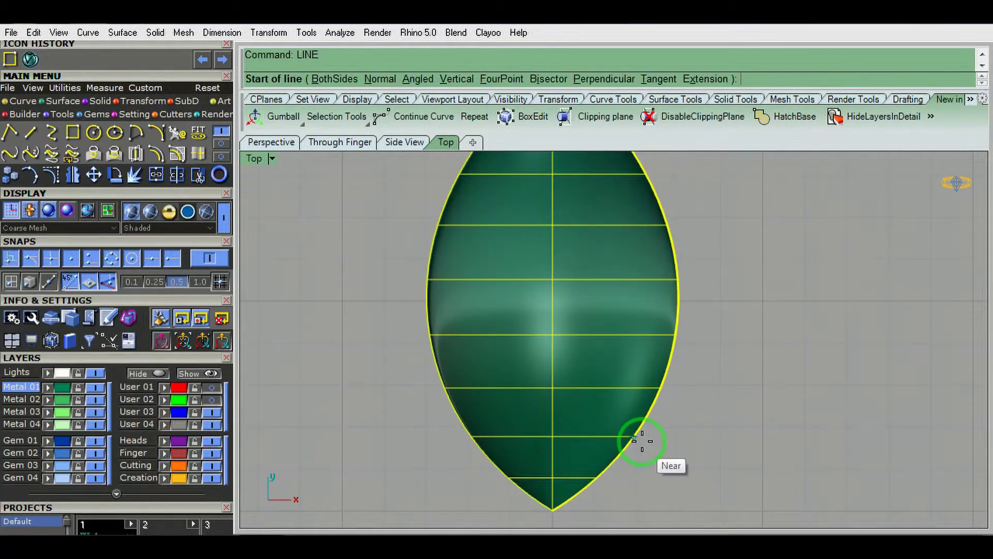
pyautogui.click(640, 440)
pyautogui.click(667, 342)
pyautogui.press('Escape')
pyautogui.click(603, 428)
pyautogui.write('line')
pyautogui.press('Return')
pyautogui.click(633, 443)
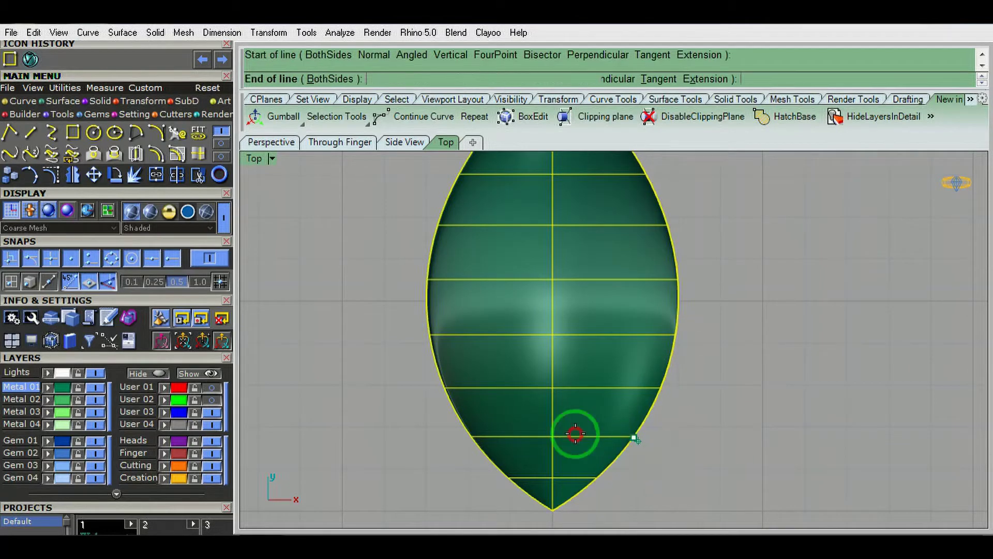
pyautogui.scroll(-2, 362, 479)
pyautogui.click(361, 480)
pyautogui.scroll(5, 586, 451)
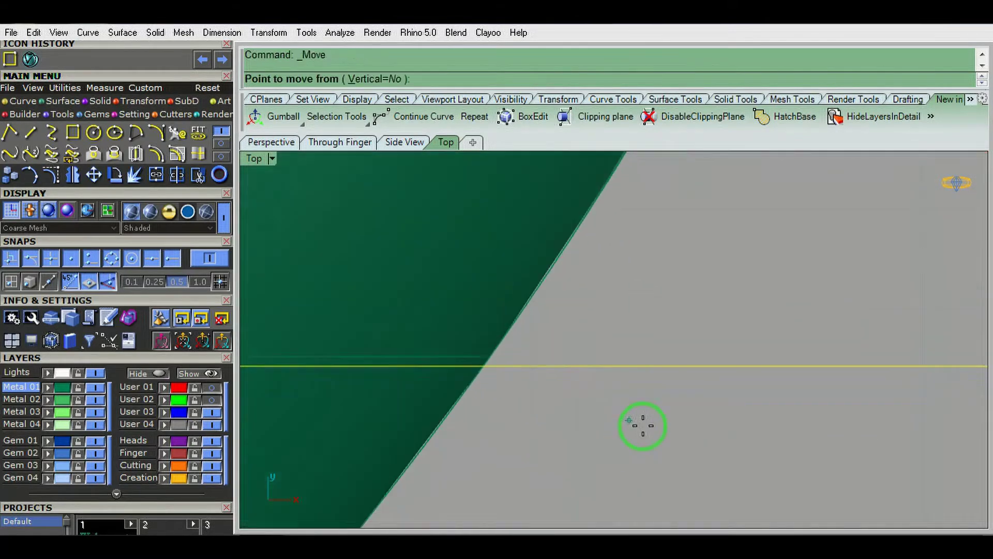
pyautogui.scroll(-5, 659, 426)
# Offset the line into several parallel lines across the abdomen
pyautogui.write('offset')
pyautogui.press('Return')
pyautogui.click(741, 352)
pyautogui.press('Return')
pyautogui.click(736, 377)
pyautogui.click(736, 272)
pyautogui.click(721, 318)
pyautogui.press('Return')
pyautogui.click(721, 253)
pyautogui.press('Escape')
pyautogui.click(747, 334)
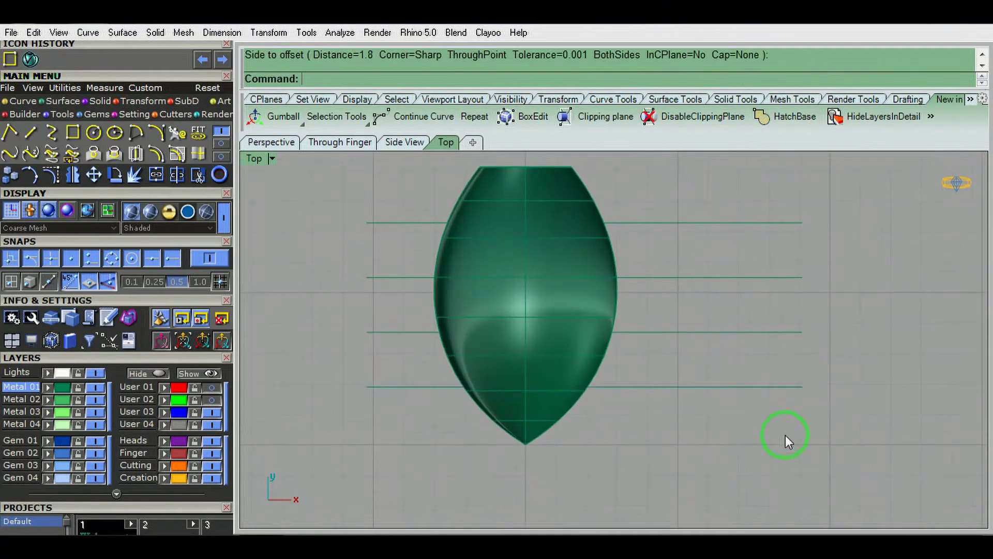
pyautogui.hotkey('ctrl', 'y')
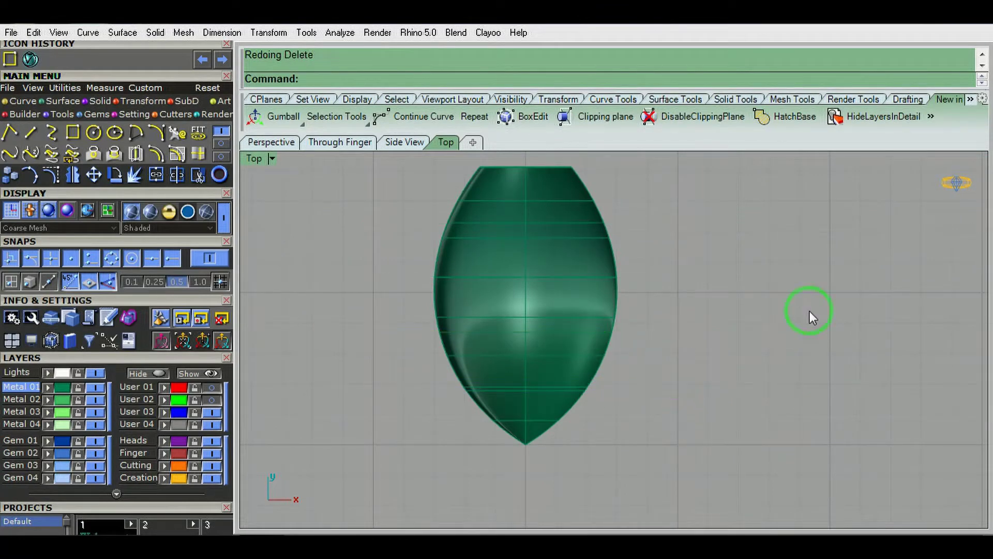
# Turn off the abdomen surface's isocurve display and delete a stray curve
pyautogui.hotkey('ctrl', 'a')
pyautogui.press('F3')
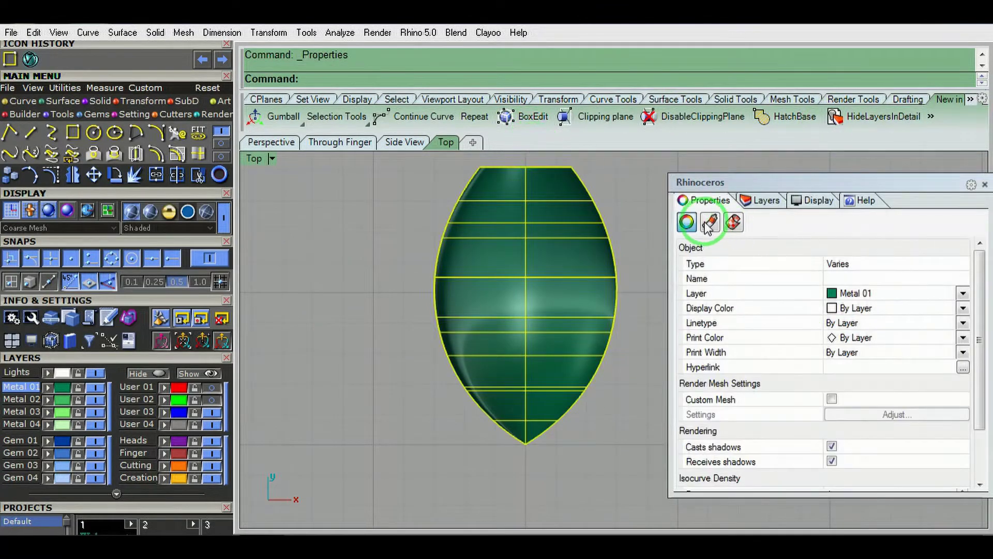
pyautogui.click(978, 454)
pyautogui.click(832, 442)
pyautogui.click(985, 184)
pyautogui.click(498, 384)
pyautogui.press('Delete')
pyautogui.scroll(3, 542, 387)
# Offset the first two horizontal curves 0.2 along the abdomen with OffsetCrvOnSrf
pyautogui.click(542, 387)
pyautogui.hotkey('ctrl', 'alt', 's')
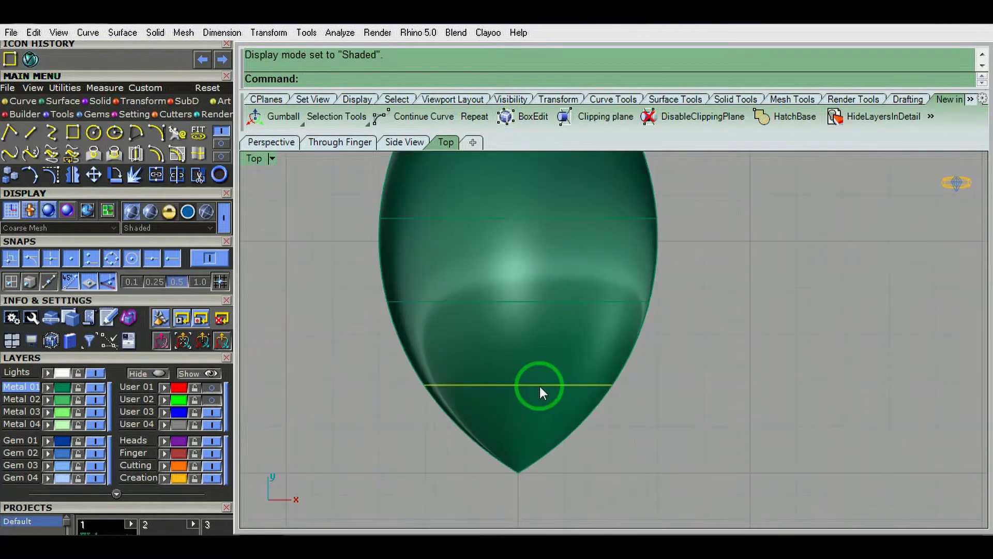
pyautogui.click(538, 349)
pyautogui.write('0.2')
pyautogui.press('Return')
pyautogui.press('Return')
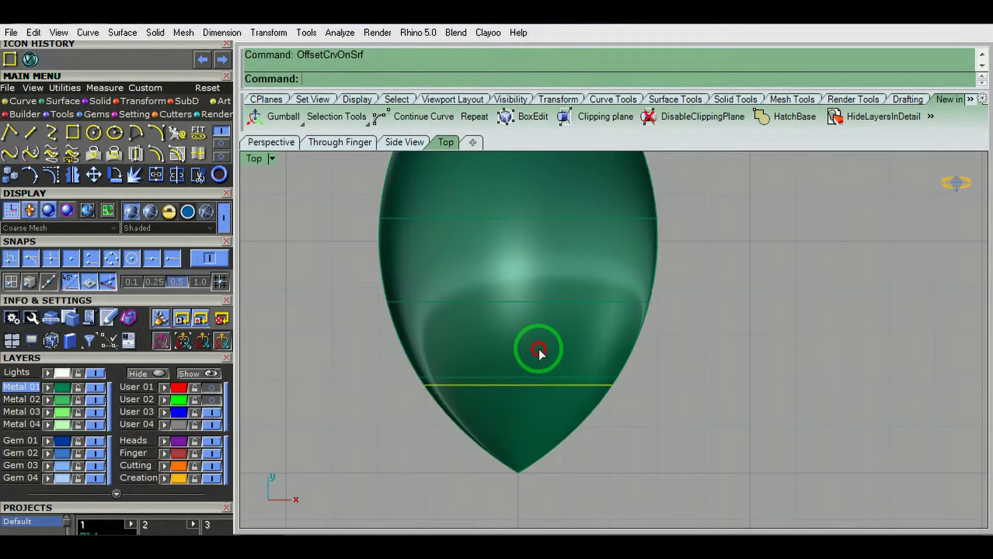
pyautogui.click(556, 303)
pyautogui.press('Return')
pyautogui.click(556, 327)
pyautogui.press('Return')
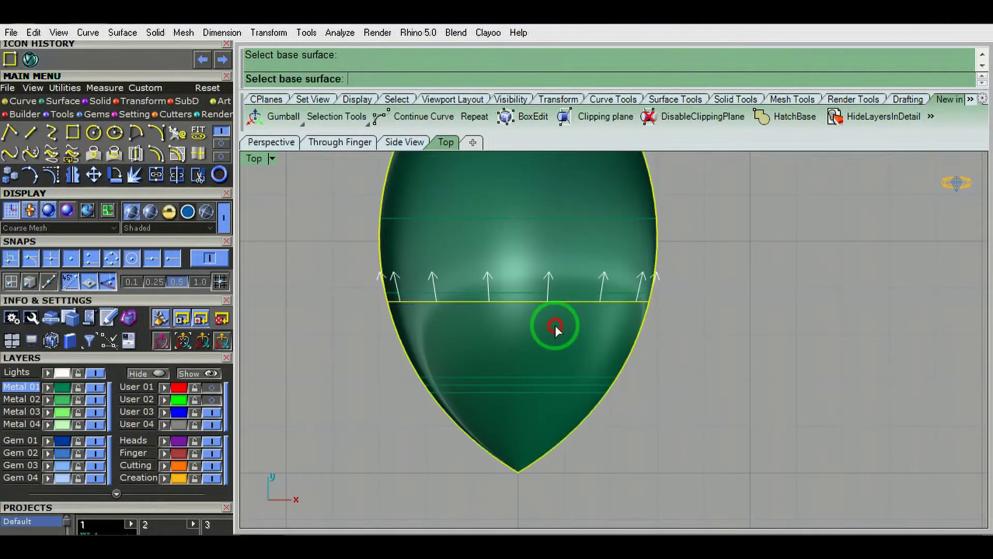
# Offset the next curve 0.2 on the abdomen and delete the unneeded curve
pyautogui.scroll(2, 553, 251)
pyautogui.click(542, 302)
pyautogui.press('Return')
pyautogui.click(543, 318)
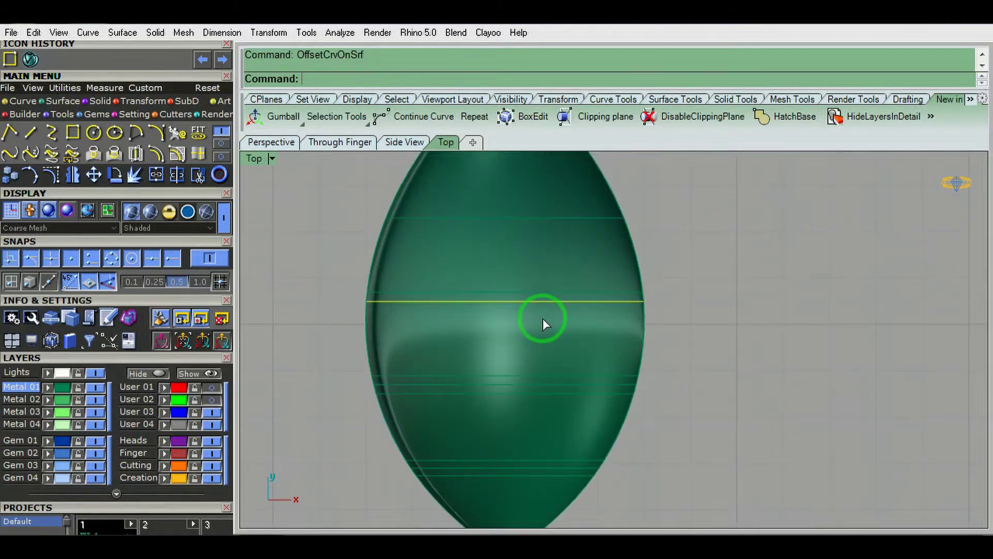
pyautogui.scroll(-1, 542, 318)
pyautogui.press('Return')
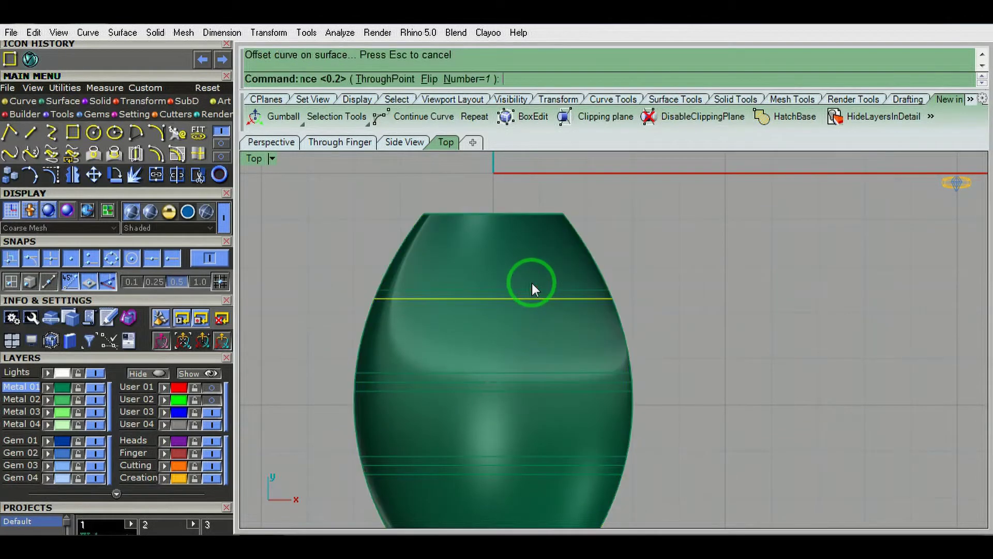
pyautogui.write('F')
pyautogui.press('Return')
pyautogui.scroll(-3, 533, 310)
pyautogui.scroll(3, 538, 331)
pyautogui.press('Delete')
# Split the abdomen surface into horizontal bands using the curves
pyautogui.click(576, 261)
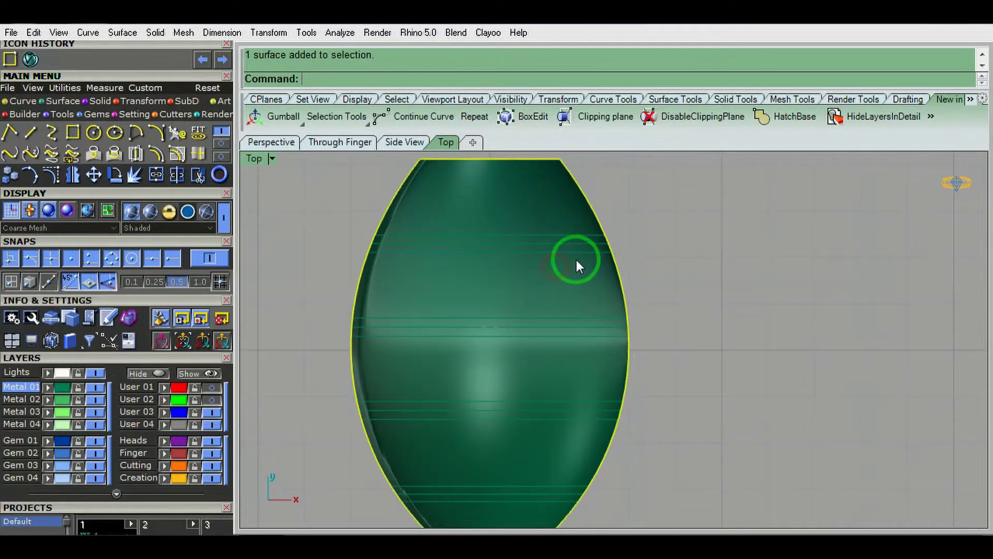
pyautogui.write('split')
pyautogui.press('Return')
pyautogui.click(588, 316)
pyautogui.click(603, 402)
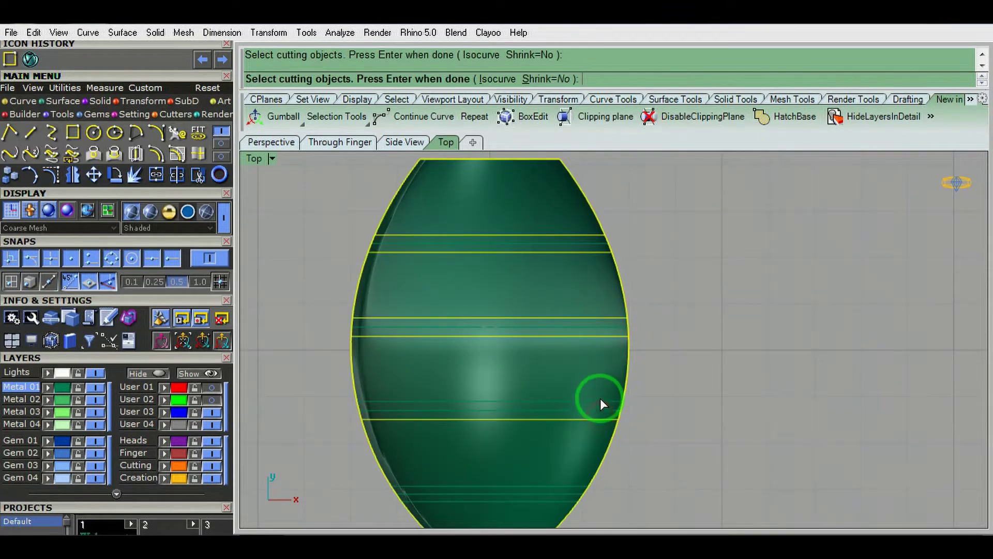
pyautogui.scroll(2, 554, 421)
pyautogui.click(556, 414)
pyautogui.press('Return')
# Delete one thin strip between the abdomen bands
pyautogui.scroll(-2, 558, 402)
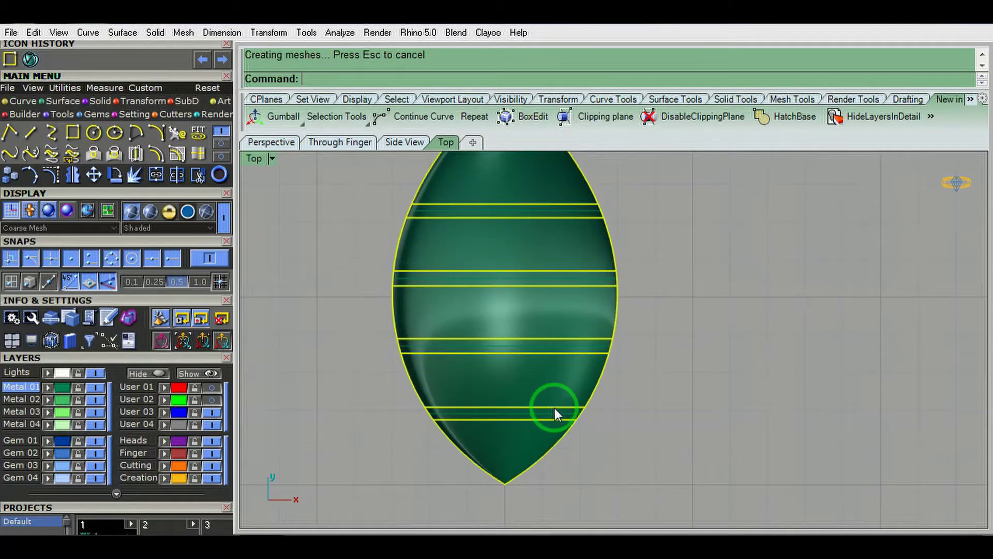
pyautogui.scroll(3, 556, 409)
pyautogui.click(583, 378)
pyautogui.press('Delete')
pyautogui.scroll(-2, 591, 406)
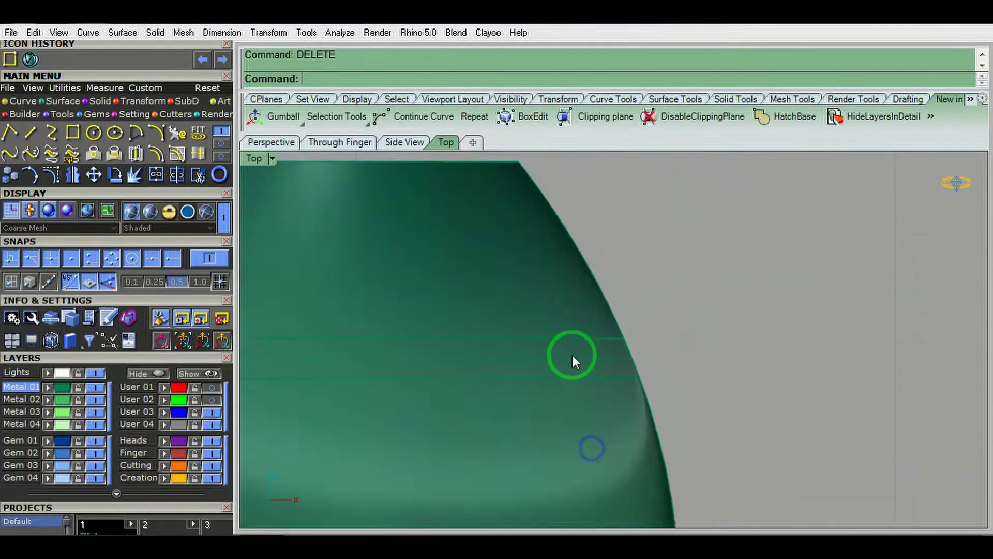
# Select the pointed bottom piece and draw a cutting plane across it with CutPlane
pyautogui.scroll(-2, 572, 356)
pyautogui.click(644, 509)
pyautogui.scroll(2, 646, 491)
pyautogui.write('cutplane')
pyautogui.press('Return')
pyautogui.click(650, 442)
pyautogui.click(732, 439)
pyautogui.press('Return')
# Select the cutting plane and measure a distance on the abdomen
pyautogui.scroll(2, 580, 459)
pyautogui.click(698, 456)
pyautogui.scroll(-3, 699, 467)
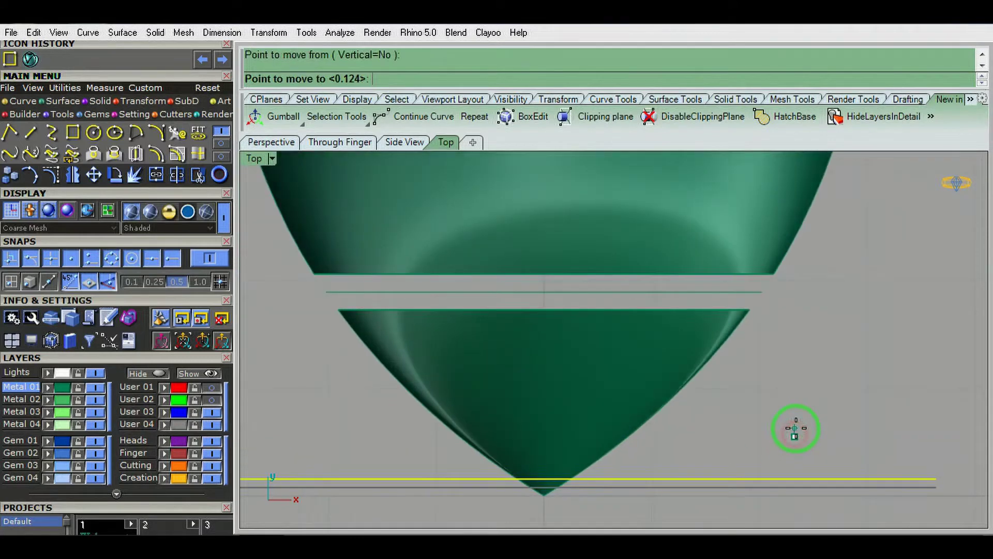
pyautogui.write('dim')
pyautogui.press('Return')
pyautogui.click(936, 477)
pyautogui.click(754, 311)
pyautogui.scroll(3, 951, 411)
pyautogui.press('Escape')
pyautogui.press('Return')
# Delete the bottom cone piece of the abdomen
pyautogui.click(793, 277)
pyautogui.press('Escape')
pyautogui.scroll(2, 843, 377)
pyautogui.click(765, 430)
pyautogui.scroll(2, 765, 430)
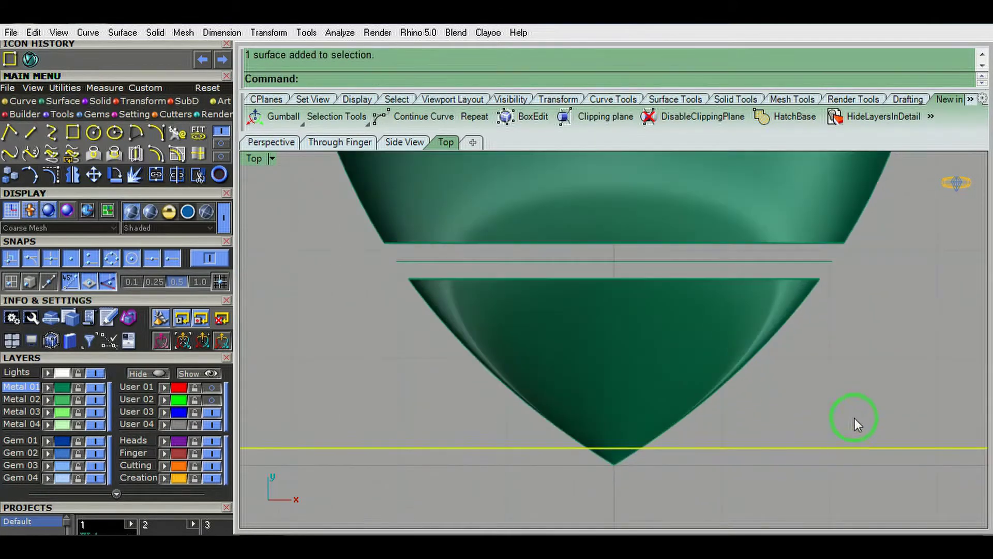
pyautogui.press('Delete')
pyautogui.scroll(2, 792, 476)
pyautogui.scroll(-3, 724, 404)
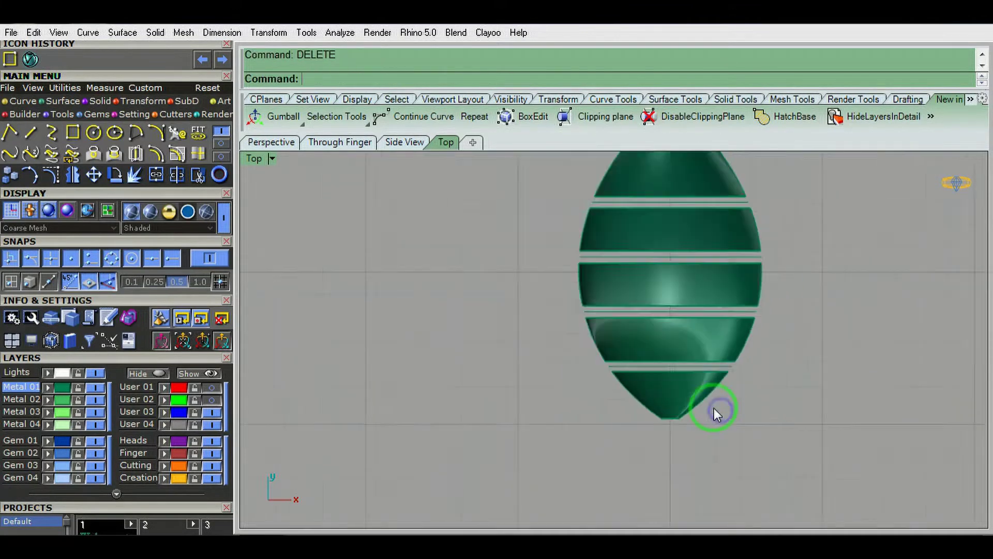
pyautogui.scroll(3, 730, 398)
# Re-measure the band spacing, then undo the last deletion and split
pyautogui.press('Return')
pyautogui.click(773, 351)
pyautogui.press('Escape')
pyautogui.press('Return')
pyautogui.click(668, 433)
pyautogui.click(694, 355)
pyautogui.hotkey('ctrl', 'z')
pyautogui.hotkey('ctrl', 'z')
pyautogui.write('0')
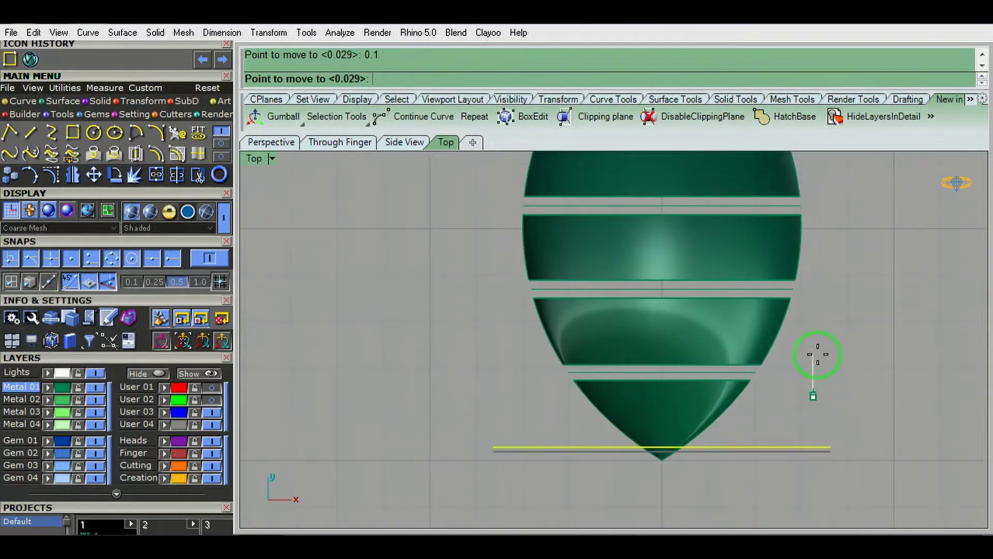
pyautogui.press('Return')
# Delete a leftover thin strip between the abdomen bands
pyautogui.click(761, 443)
pyautogui.scroll(3, 667, 454)
pyautogui.press('Delete')
pyautogui.moveTo(667, 454); pyautogui.dragTo(758, 393, button='right')
pyautogui.scroll(-2, 680, 369)
# Select three abdomen bands and view them from the Right viewport
pyautogui.click(679, 369)
pyautogui.click(658, 303)
pyautogui.scroll(2, 656, 405)
pyautogui.click(656, 404)
pyautogui.hotkey('ctrl', 'F3')
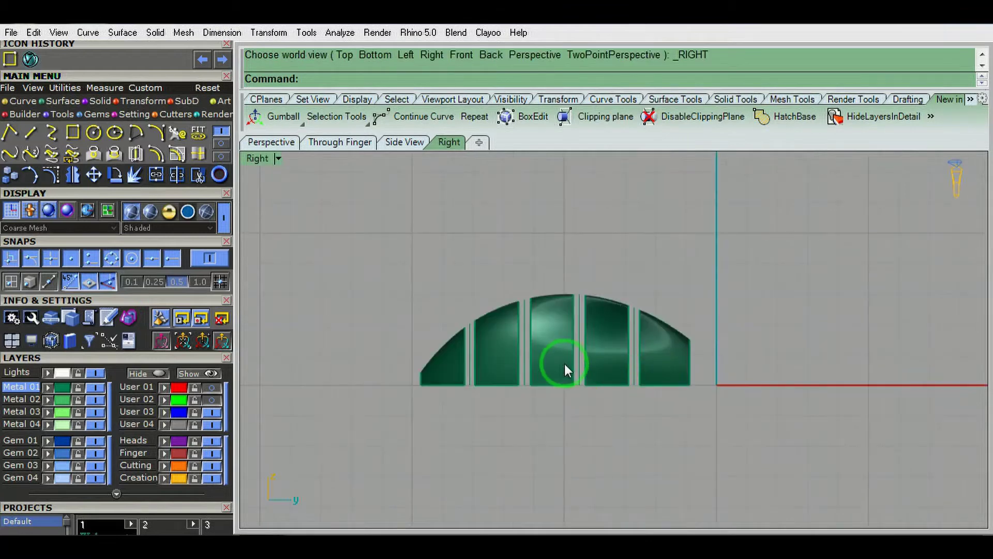
# Thicken the four abdomen slices into solids, offset 0.4 to both sides
pyautogui.click(606, 336)
pyautogui.click(552, 331)
pyautogui.click(497, 342)
pyautogui.click(438, 357)
pyautogui.press('Return')
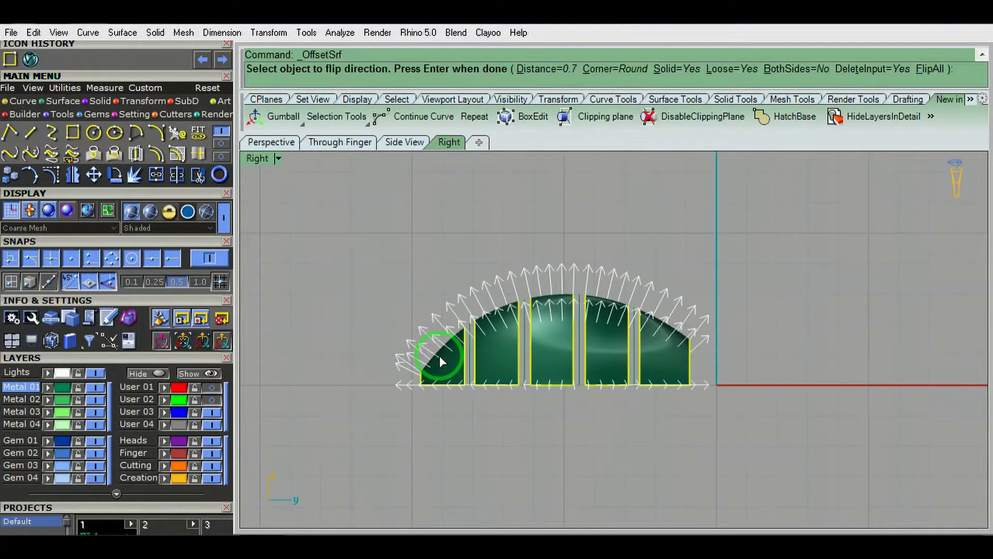
pyautogui.write('b')
pyautogui.press('Return')
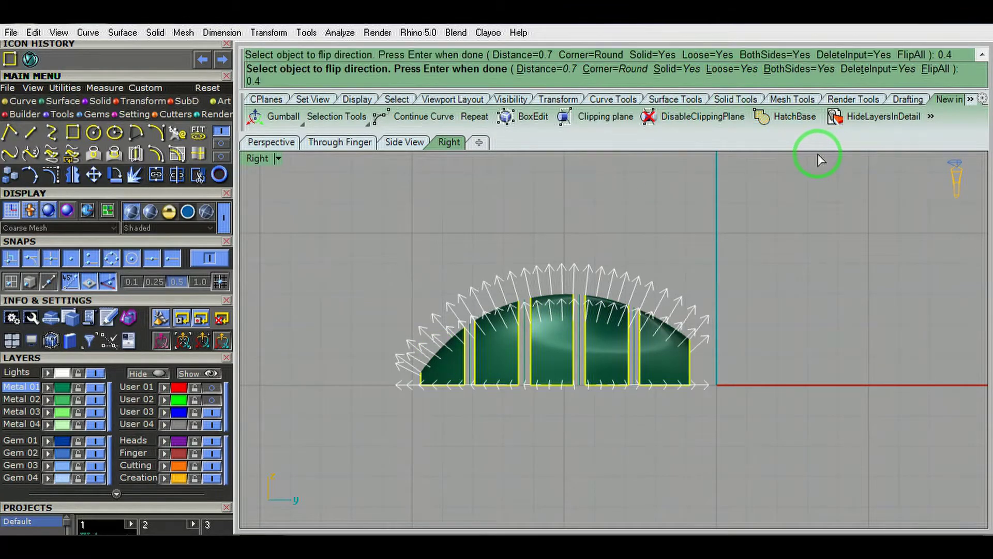
pyautogui.press('Return')
# Orbit the view and reveal a hidden dome
pyautogui.moveTo(621, 259)
pyautogui.keyDown('ctrl'); pyautogui.keyDown('shift'); pyautogui.mouseDown(button='right')
pyautogui.moveTo(426, 304)
pyautogui.moveTo(458, 279)
pyautogui.moveTo(451, 350)
pyautogui.mouseUp(button='right'); pyautogui.keyUp('shift'); pyautogui.keyUp('ctrl')
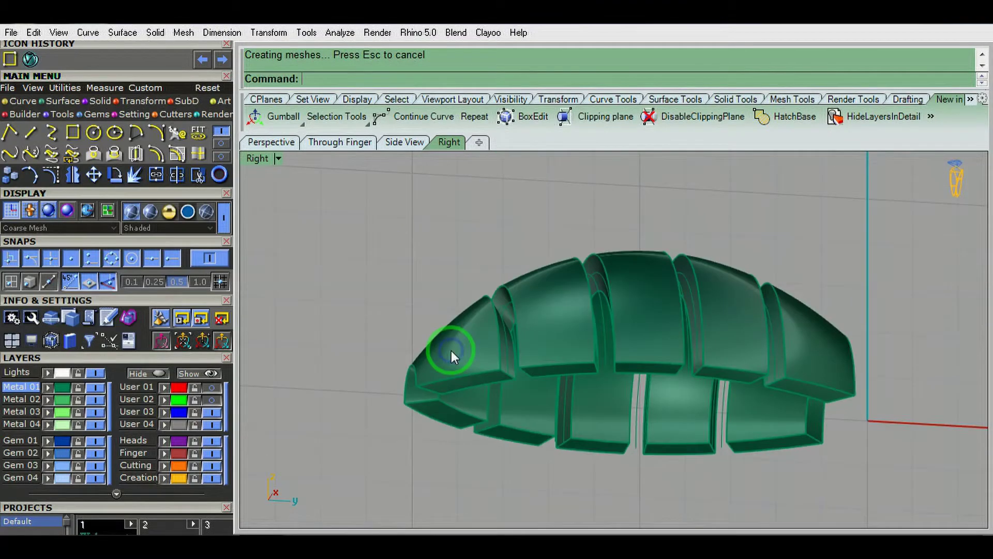
pyautogui.hotkey('ctrl', 'shift', 'h')
pyautogui.scroll(5, 466, 393)
pyautogui.click(477, 399)
pyautogui.press('Return')
pyautogui.scroll(-5, 445, 334)
pyautogui.moveTo(445, 334)
pyautogui.keyDown('ctrl'); pyautogui.keyDown('shift'); pyautogui.mouseDown(button='right')
pyautogui.moveTo(514, 326)
pyautogui.moveTo(508, 359)
pyautogui.mouseUp(button='right'); pyautogui.keyUp('shift'); pyautogui.keyUp('ctrl')
# Group the thickened bands together and return to Top view
pyautogui.click(508, 359)
pyautogui.keyDown('shift'); pyautogui.click(766, 232); pyautogui.keyUp('shift')
pyautogui.keyDown('shift'); pyautogui.click(898, 264); pyautogui.keyUp('shift')
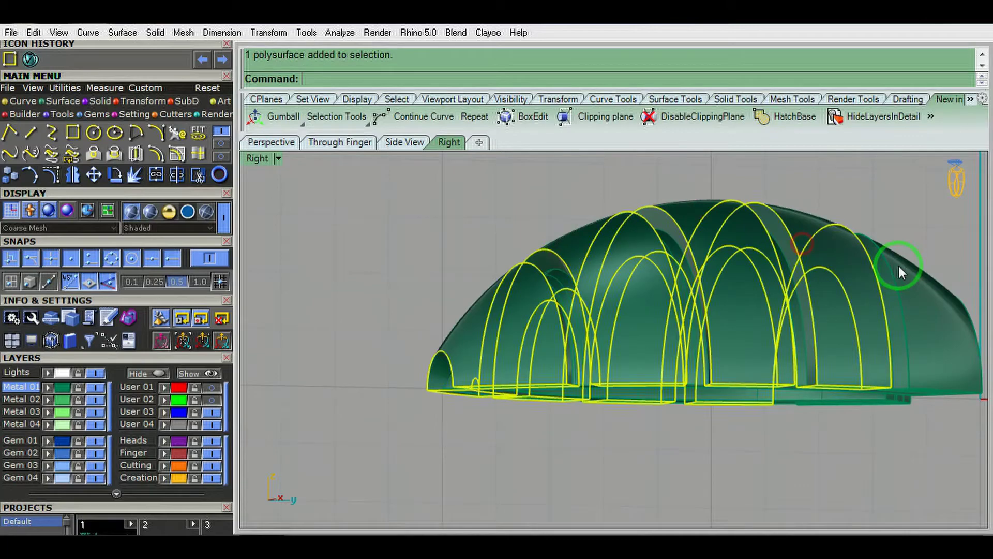
pyautogui.hotkey('ctrl', 'g')
pyautogui.hotkey('ctrl', 'F1')
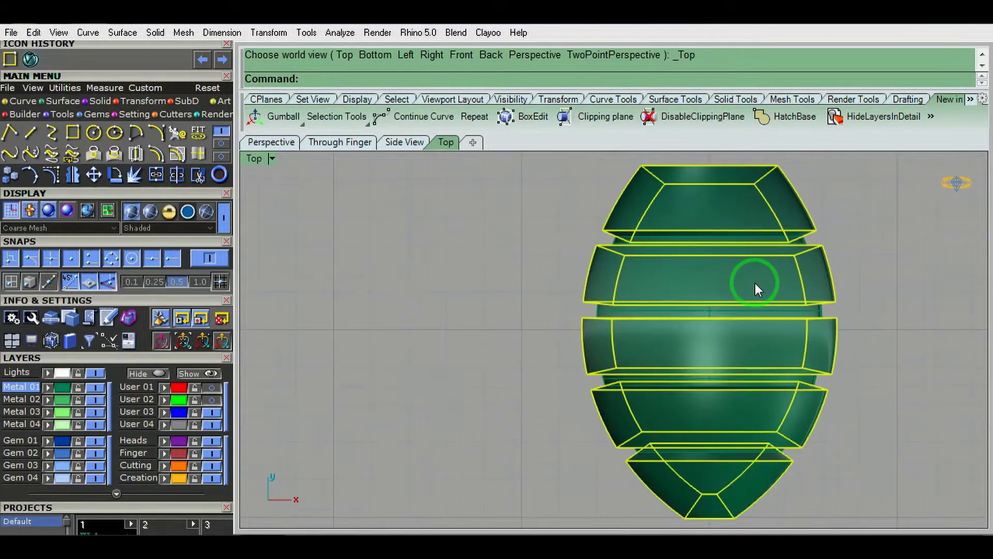
pyautogui.scroll(-2, 755, 282)
pyautogui.scroll(-1, 720, 280)
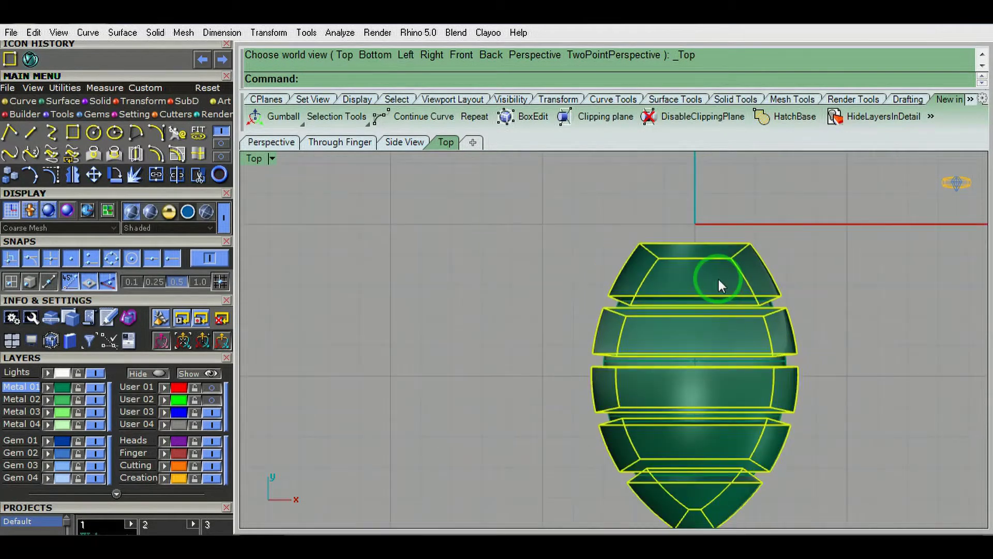
pyautogui.scroll(3, 719, 280)
pyautogui.click(708, 273)
pyautogui.write('D')
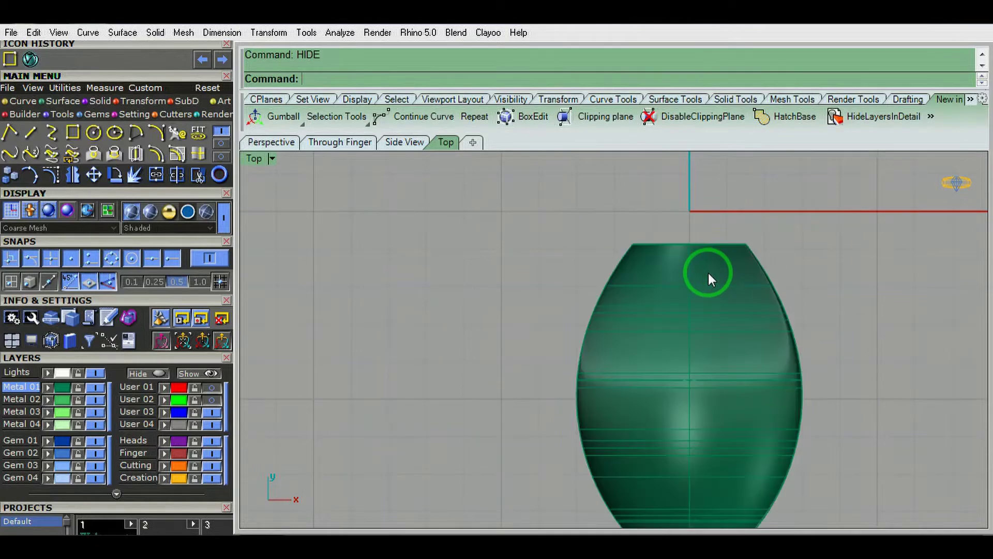
pyautogui.press('Escape')
pyautogui.hotkey('ctrl', 'F3')
pyautogui.moveTo(733, 367)
pyautogui.keyDown('ctrl'); pyautogui.keyDown('shift'); pyautogui.mouseDown(button='right')
pyautogui.moveTo(752, 221)
pyautogui.moveTo(631, 233)
pyautogui.mouseUp(button='right'); pyautogui.keyUp('shift'); pyautogui.keyUp('ctrl')
pyautogui.hotkey('ctrl', 'F1')
pyautogui.keyDown('ctrl'); pyautogui.keyDown('shift'); pyautogui.moveTo(706, 312); pyautogui.dragTo(565, 270, button='right'); pyautogui.keyUp('shift'); pyautogui.keyUp('ctrl')
pyautogui.hotkey('ctrl', 'F1')
pyautogui.write('S')
pyautogui.press('Return')
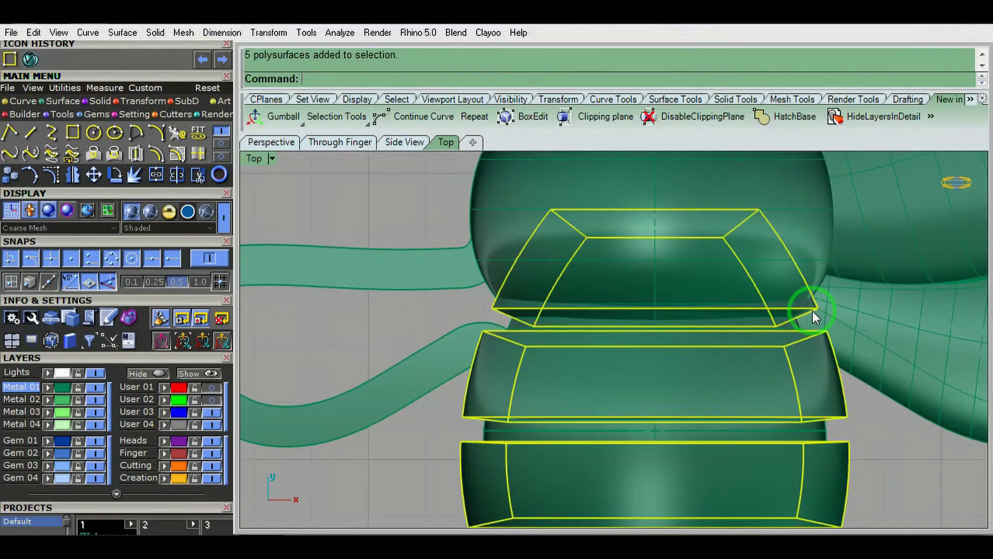
pyautogui.press('Escape')
pyautogui.scroll(5, 802, 331)
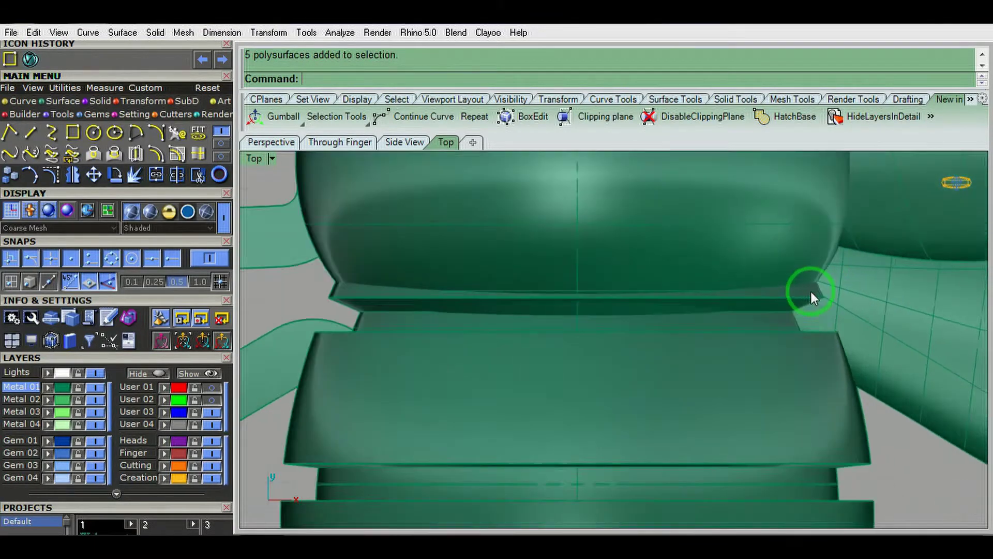
pyautogui.scroll(-2, 797, 280)
pyautogui.scroll(-2, 779, 230)
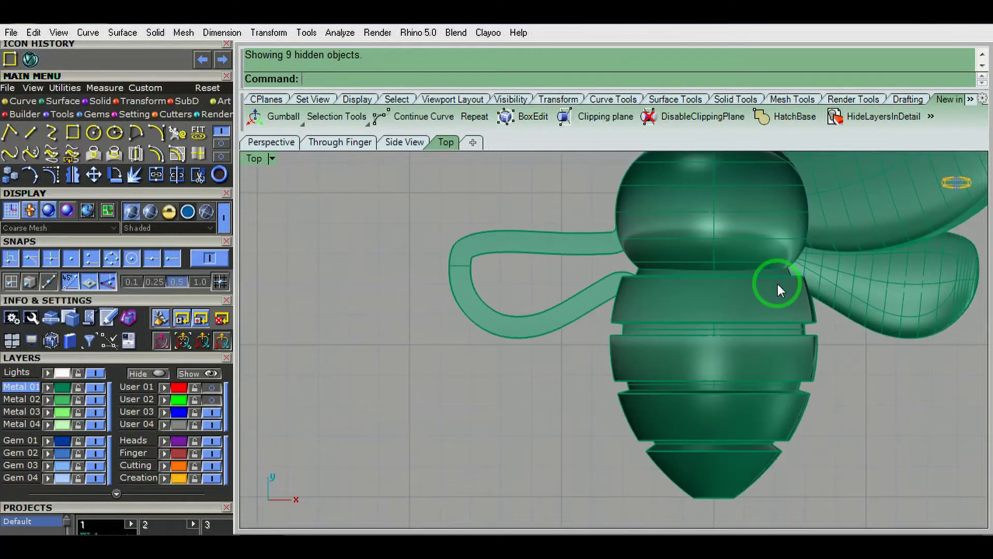
pyautogui.scroll(6, 610, 273)
pyautogui.click(575, 276)
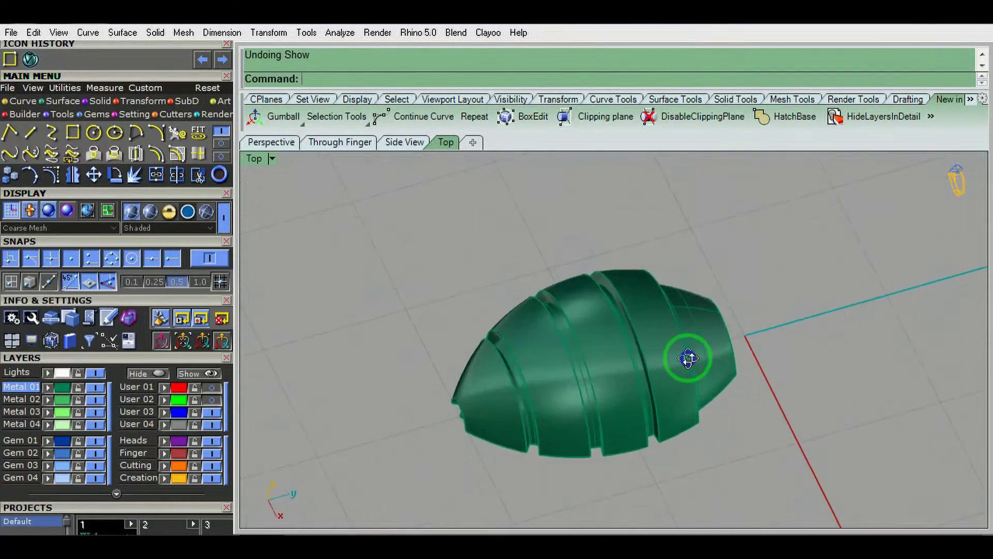
pyautogui.write('CUTPLANE')
# Place a cutting plane across the body's underside and move it up 0.4
pyautogui.click(730, 349)
pyautogui.click(869, 348)
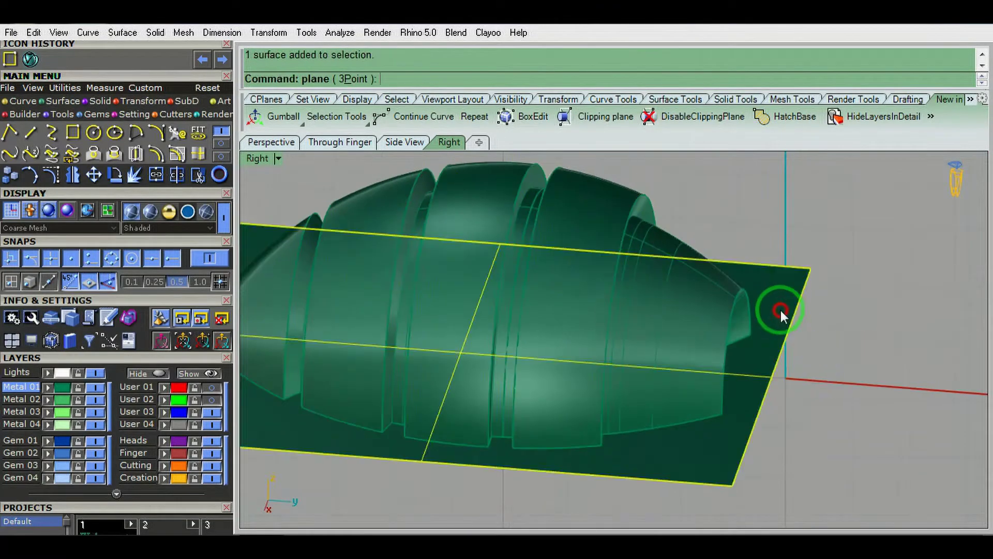
pyautogui.write('0.4')
pyautogui.press('Return')
pyautogui.click(883, 322)
# Briefly show the hidden bee parts, then undo back to the isolated body
pyautogui.write('Show')
pyautogui.press('Return')
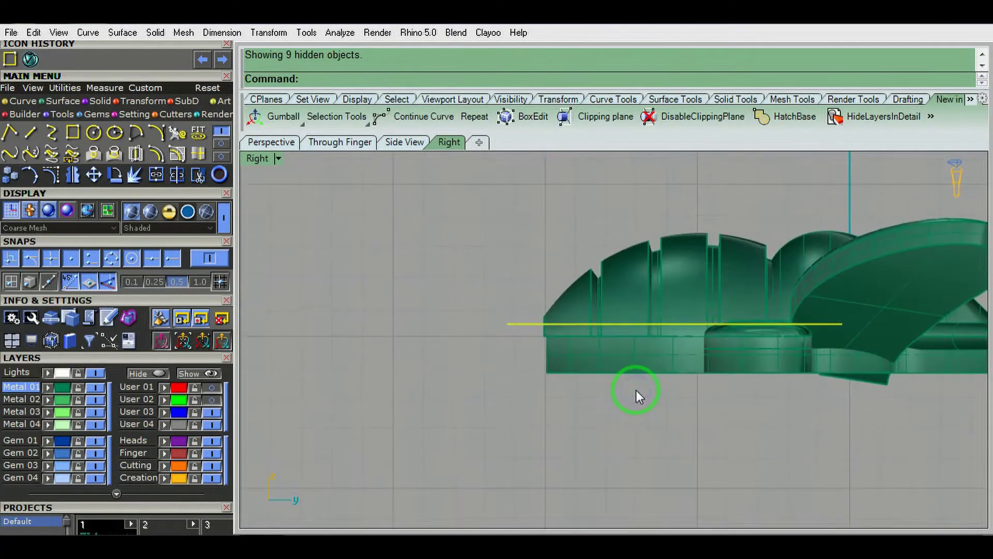
pyautogui.hotkey('ctrl', 'z')
pyautogui.click(888, 346)
pyautogui.hotkey('ctrl', 'z')
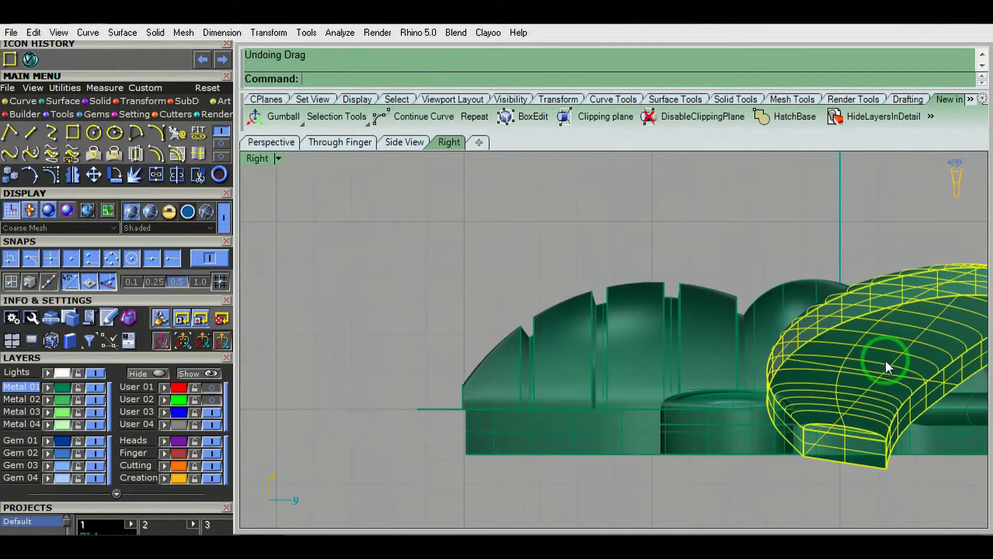
pyautogui.hotkey('ctrl', 'z')
# Move the bottom cut line upward by 0.25
pyautogui.click(828, 409)
pyautogui.press('m')
pyautogui.press('Return')
pyautogui.click(865, 368)
pyautogui.write('.25')
pyautogui.press('Return')
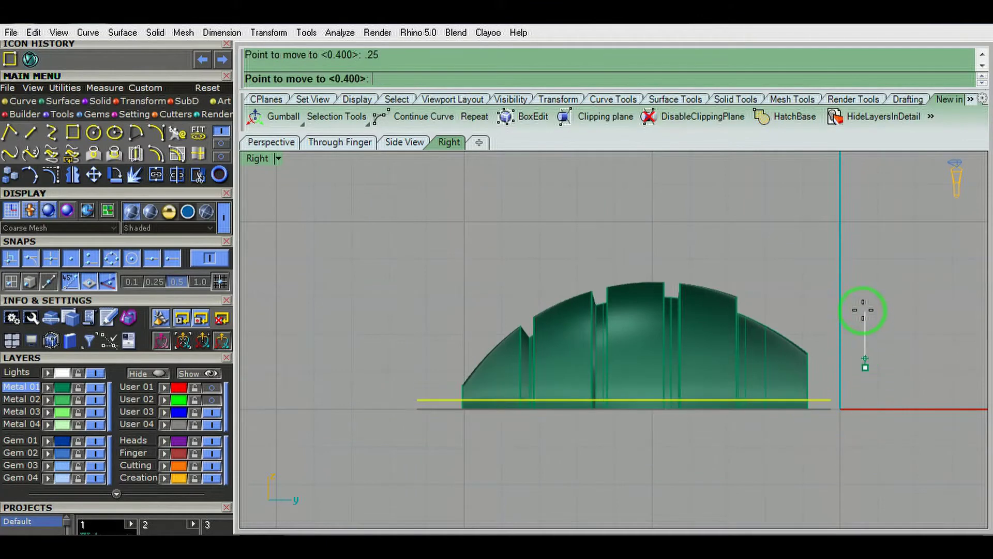
pyautogui.click(863, 310)
# Extrude the cut plane into a slab and select the body
pyautogui.press('Return')
pyautogui.click(547, 397)
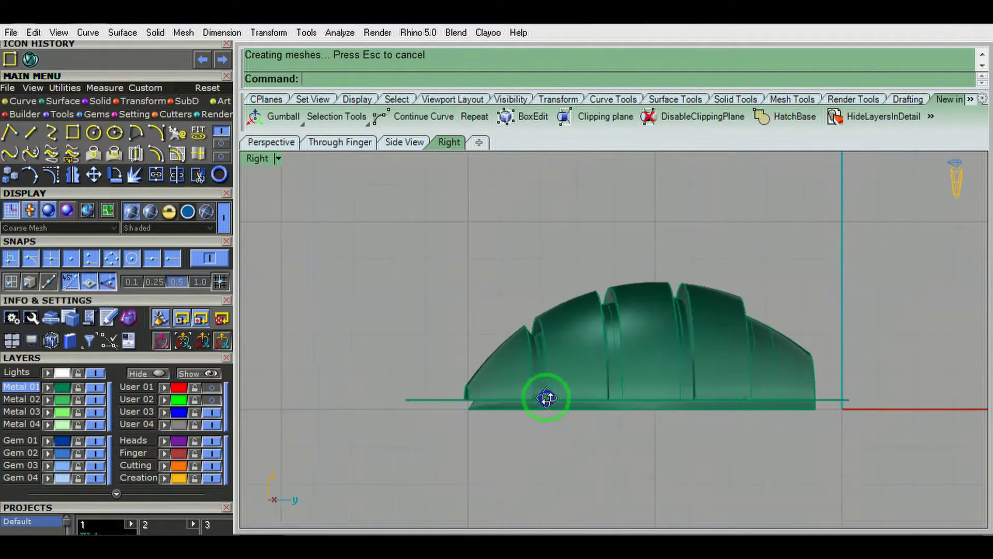
pyautogui.moveTo(546, 397); pyautogui.dragTo(486, 436, button='right')
pyautogui.click(574, 337)
pyautogui.hotkey('ctrl', 'c')
pyautogui.click(718, 350)
# Boolean-subtract the slab from the body to flatten its underside
pyautogui.write('B')
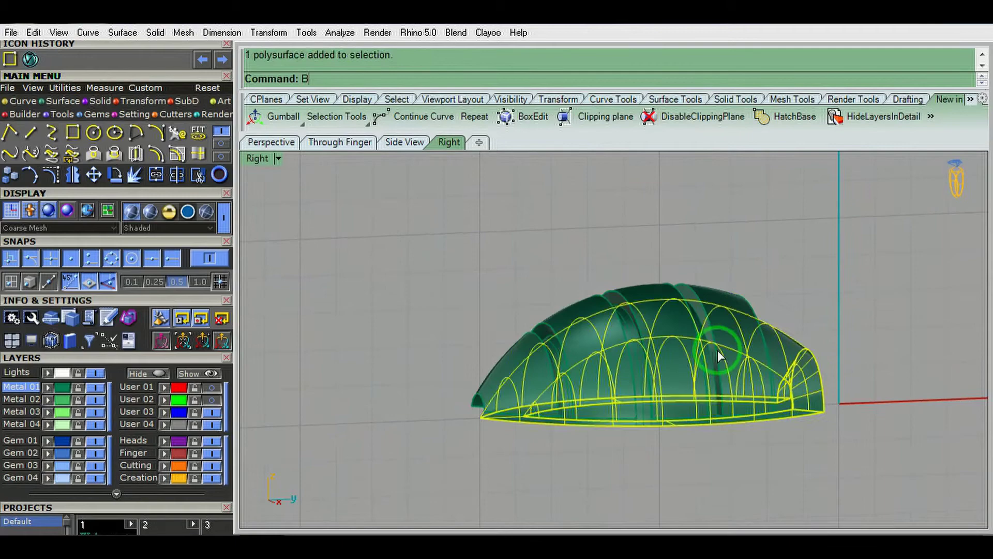
pyautogui.press('Return')
pyautogui.click(787, 391)
pyautogui.press('Return')
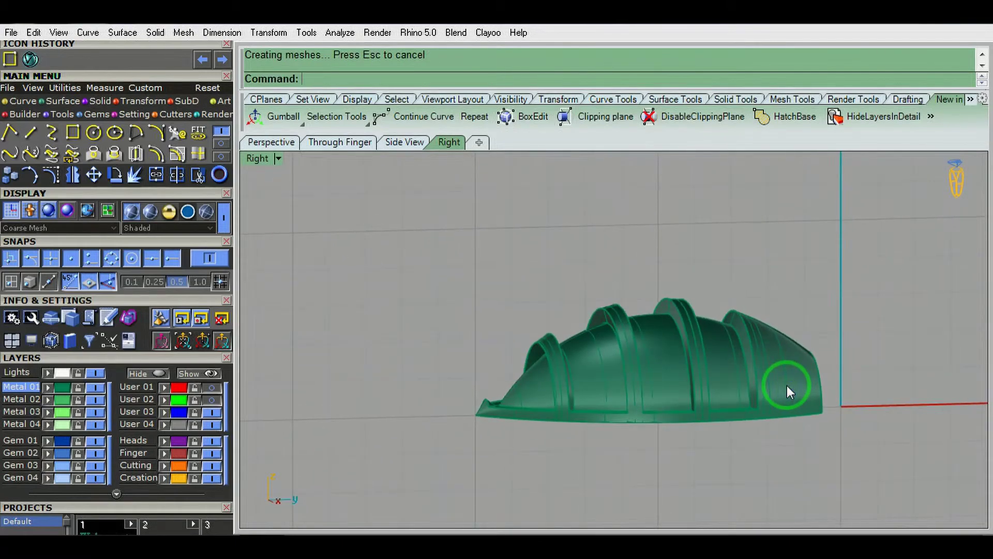
# Show the hidden bee parts and fit the whole bee in Top view
pyautogui.hotkey('ctrl', 'alt', 'h')
pyautogui.scroll(5, 753, 375)
pyautogui.moveTo(753, 375)
pyautogui.mouseDown(button='right')
pyautogui.moveTo(759, 421)
pyautogui.moveTo(553, 512)
pyautogui.moveTo(544, 317)
pyautogui.moveTo(435, 355)
pyautogui.mouseUp(button='right')
pyautogui.press('Home')
pyautogui.click(727, 312)
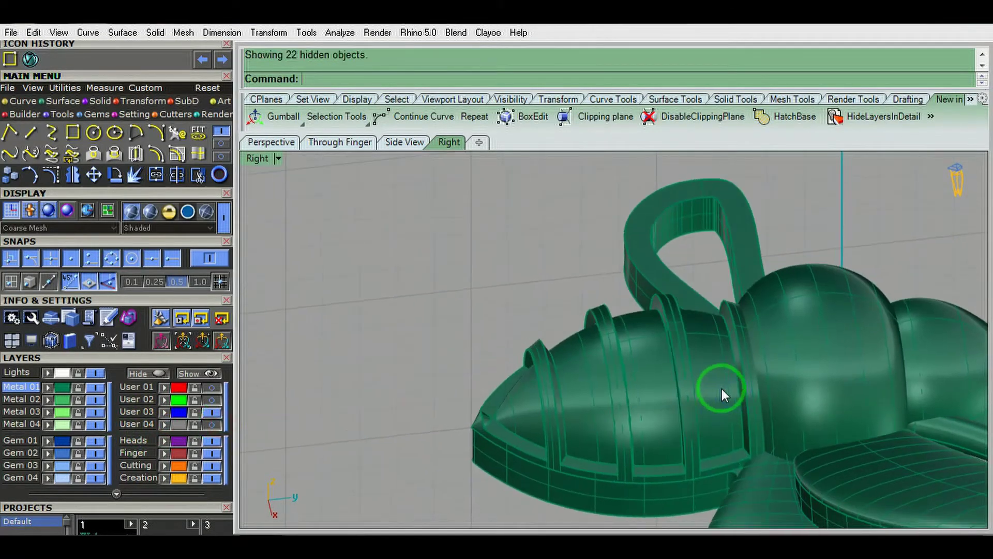
pyautogui.hotkey('ctrl', 'F1')
pyautogui.hotkey('ctrl', 'alt', 'e')
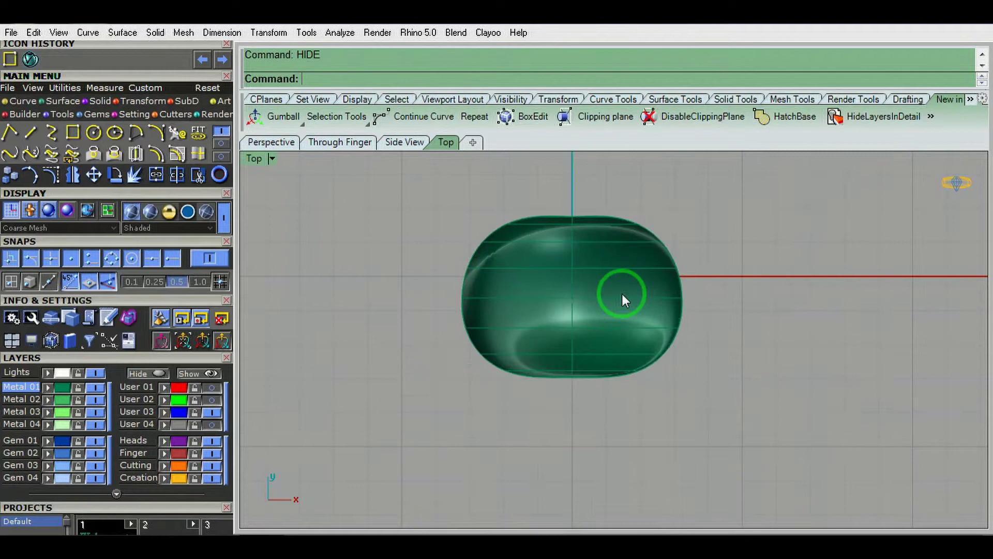
# Turn off the isocurves of the pill-shaped surface in its object properties
pyautogui.click(625, 349)
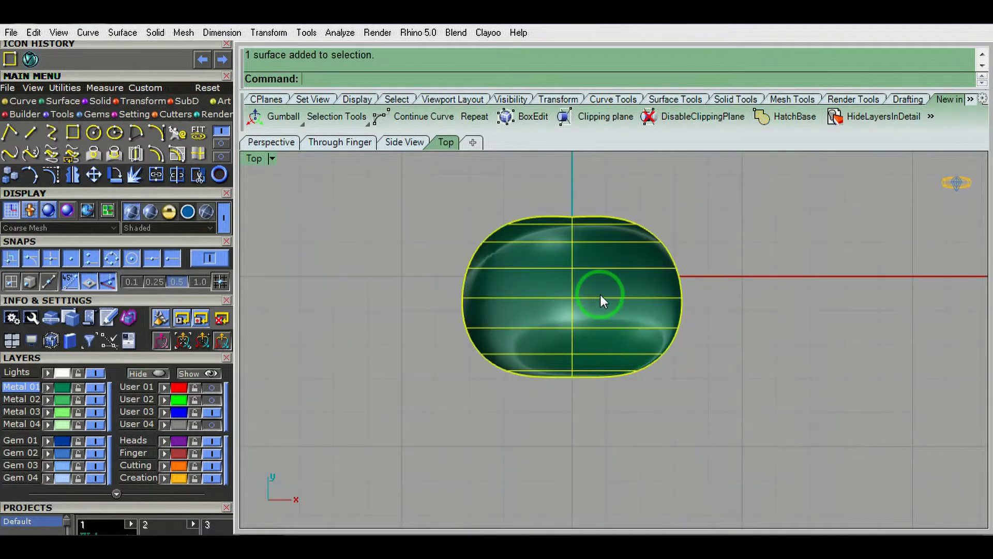
pyautogui.press('F3')
pyautogui.click(686, 221)
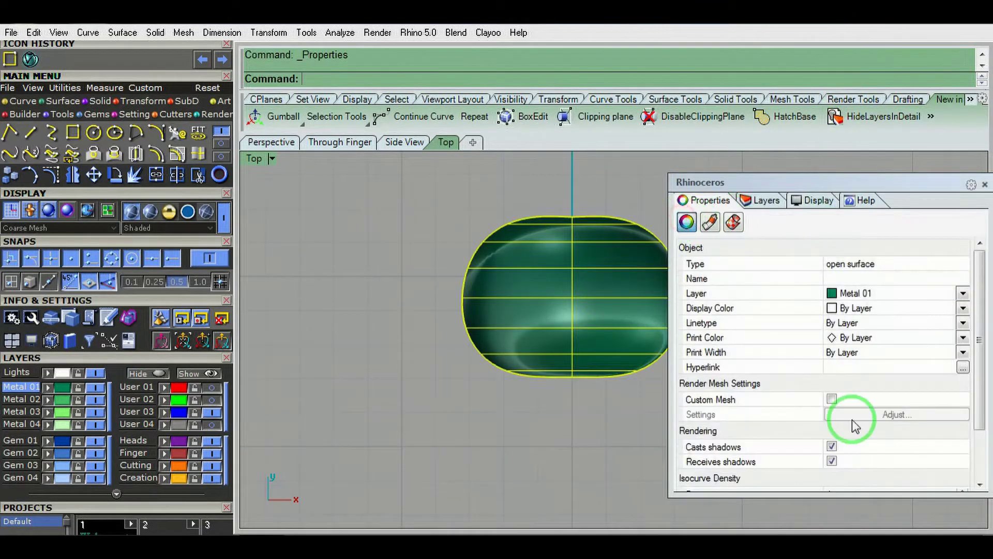
pyautogui.scroll(-3, 972, 307)
pyautogui.click(831, 442)
pyautogui.click(984, 184)
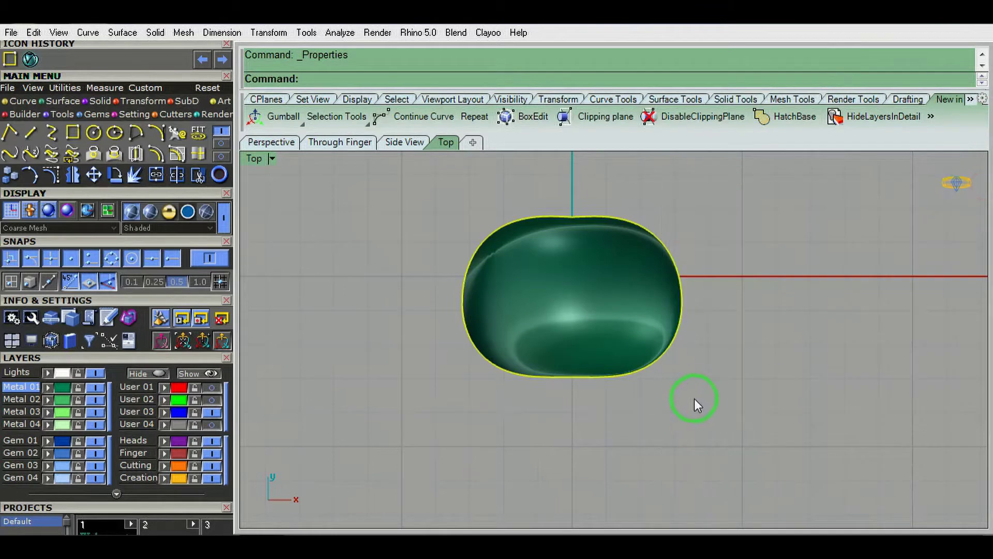
# Draw a horizontal line across the surface and offset it 1.8 to both sides
pyautogui.click(617, 331)
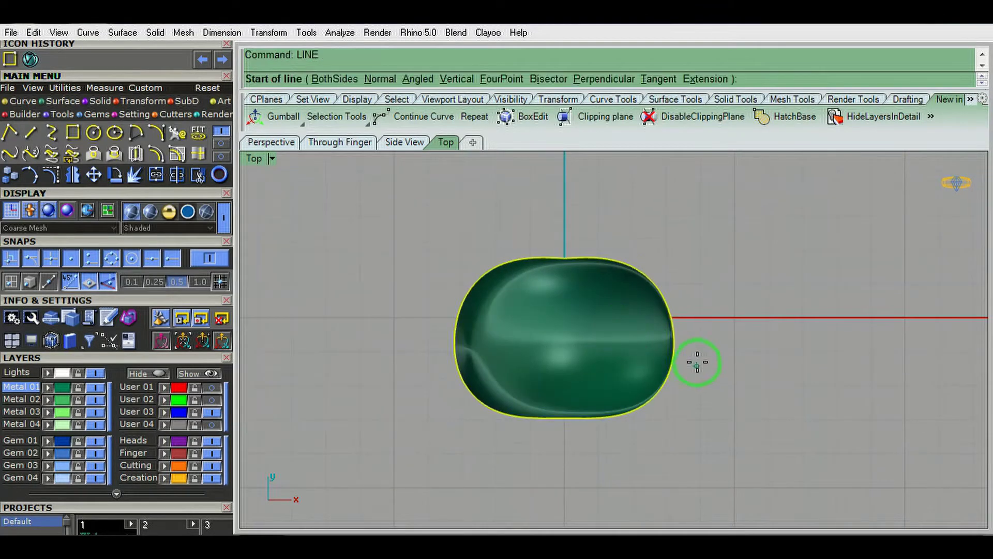
pyautogui.click(743, 361)
pyautogui.click(803, 221)
pyautogui.click(874, 431)
pyautogui.click(822, 433)
pyautogui.write('1.8')
pyautogui.press('Return')
pyautogui.click(830, 274)
pyautogui.click(806, 250)
# Move the three lines over the surface, project them onto it, and delete the originals
pyautogui.click(792, 417)
pyautogui.moveTo(792, 433); pyautogui.dragTo(726, 407, button='right')
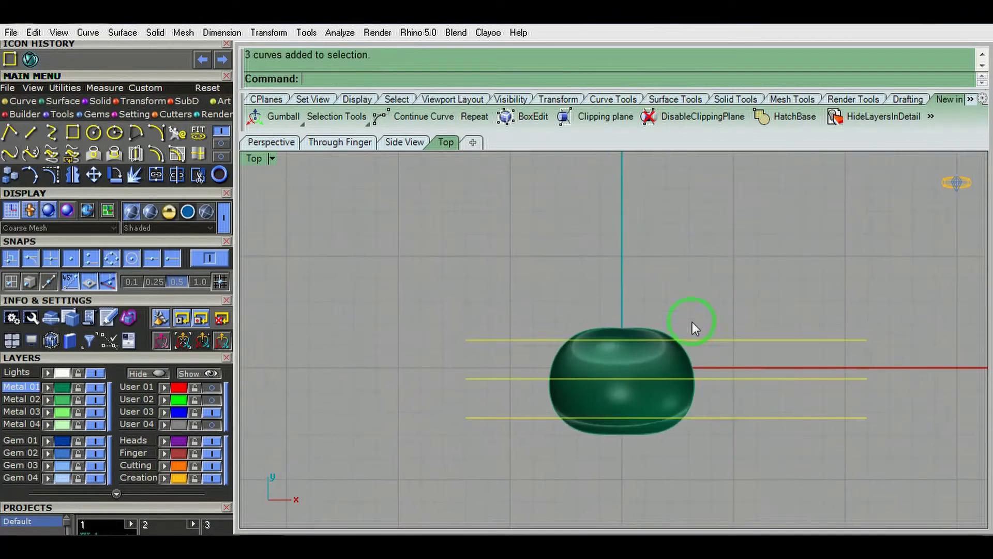
pyautogui.click(665, 361)
pyautogui.press('Return')
pyautogui.keyDown('ctrl'); pyautogui.keyDown('shift'); pyautogui.moveTo(665, 362); pyautogui.dragTo(691, 468, button='right'); pyautogui.keyUp('shift'); pyautogui.keyUp('ctrl')
pyautogui.press('Delete')
pyautogui.write('D')
# Attempt an on-surface offset of a projected curve, then cancel the failed result
pyautogui.click(600, 423)
pyautogui.press('Return')
pyautogui.scroll(5, 600, 423)
pyautogui.click(626, 410)
pyautogui.write('0.')
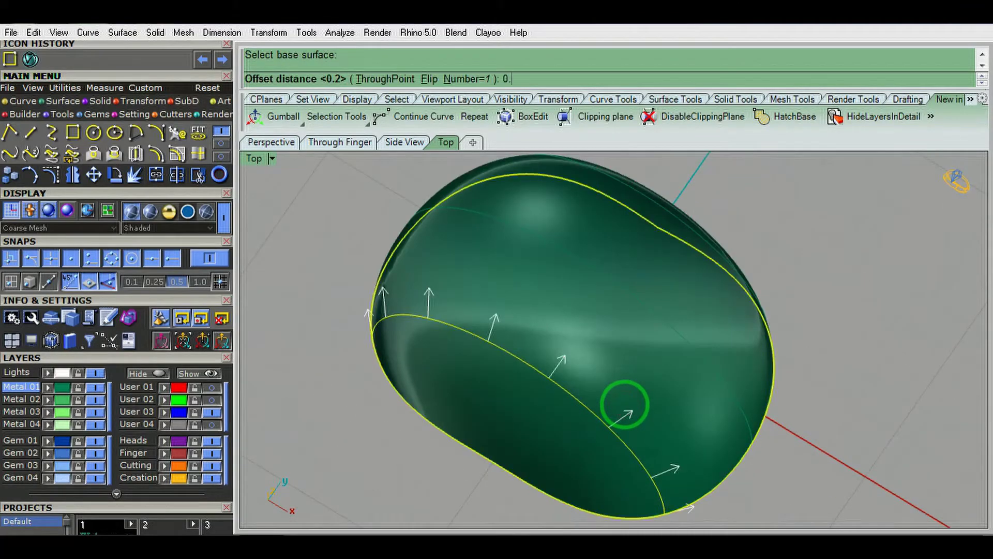
pyautogui.press('Return')
pyautogui.hotkey('ctrl', 'alt', 'h')
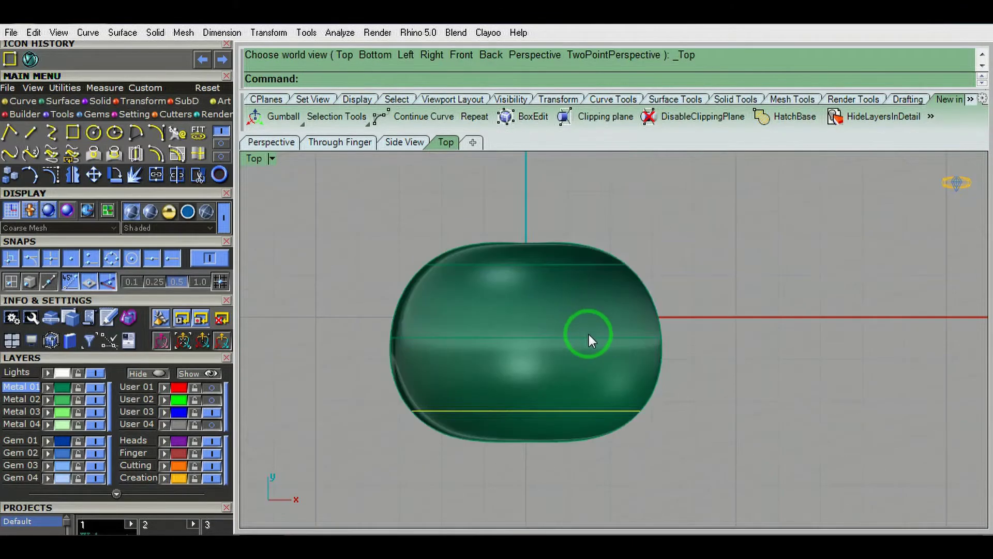
# Offset the middle projected curve along the surface
pyautogui.hotkey('ctrl', 'alt', 'w')
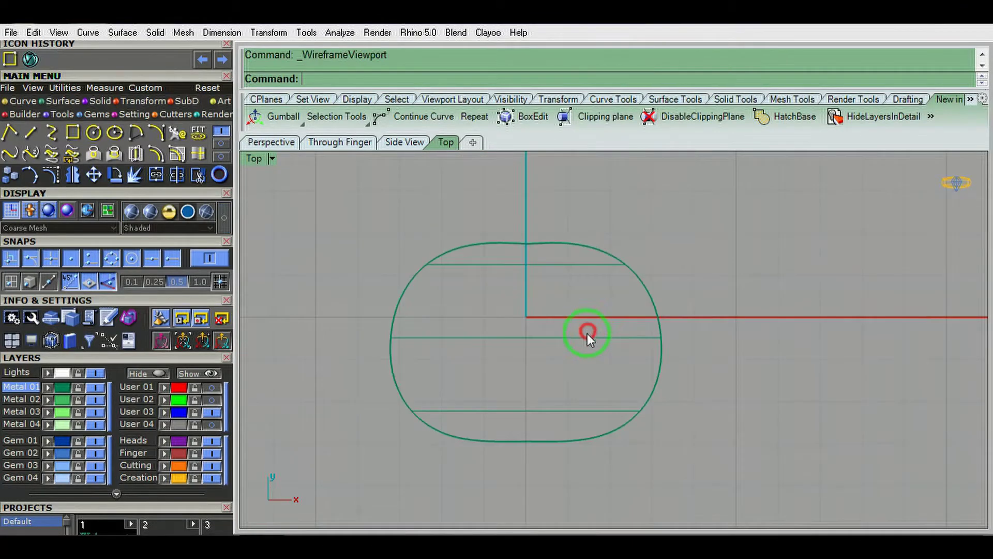
pyautogui.click(585, 343)
pyautogui.hotkey('ctrl', 'alt', 's')
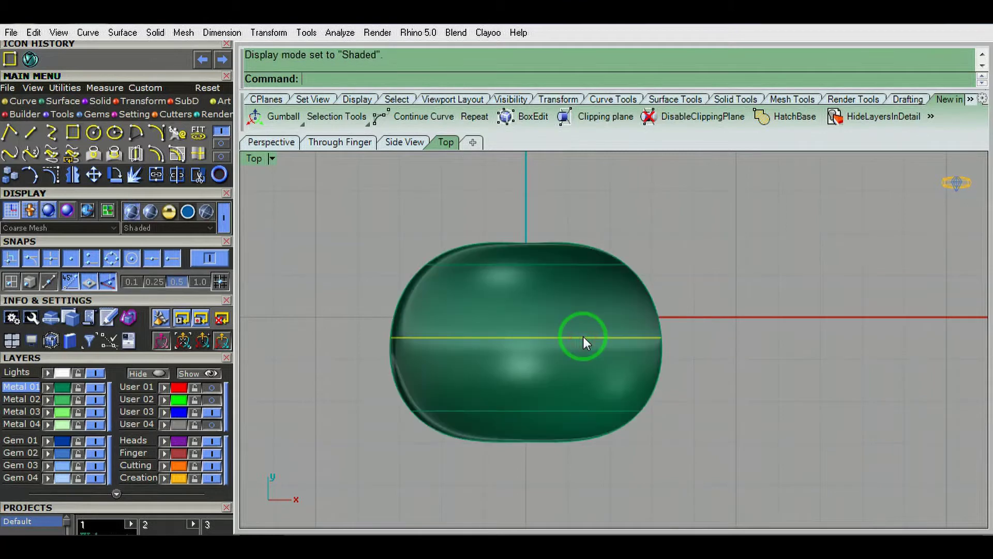
pyautogui.press('Return')
pyautogui.click(581, 314)
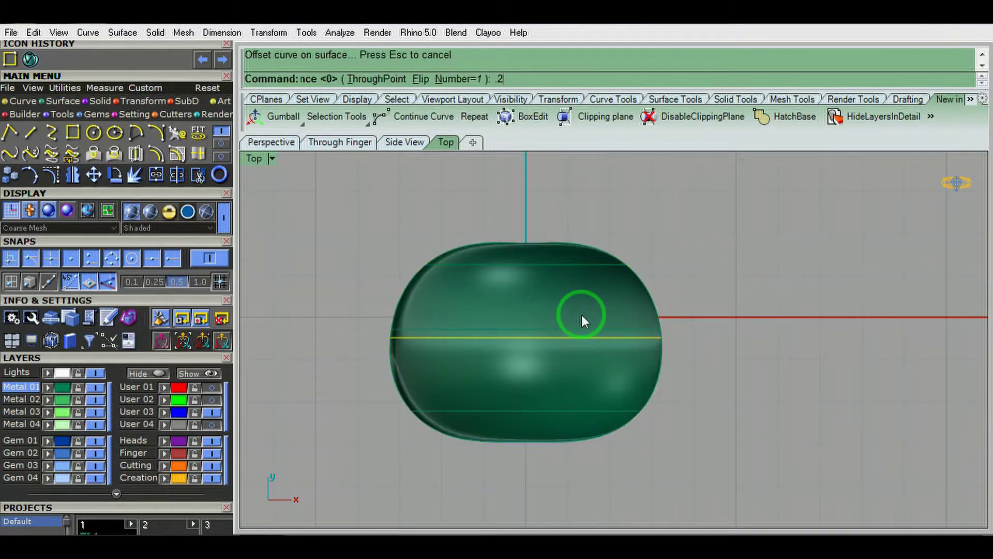
pyautogui.press('Return')
# Split the surface with the curves and delete the top and bottom pieces
pyautogui.click(640, 333)
pyautogui.click(594, 412)
pyautogui.press('Return')
pyautogui.click(543, 262)
pyautogui.press('Delete')
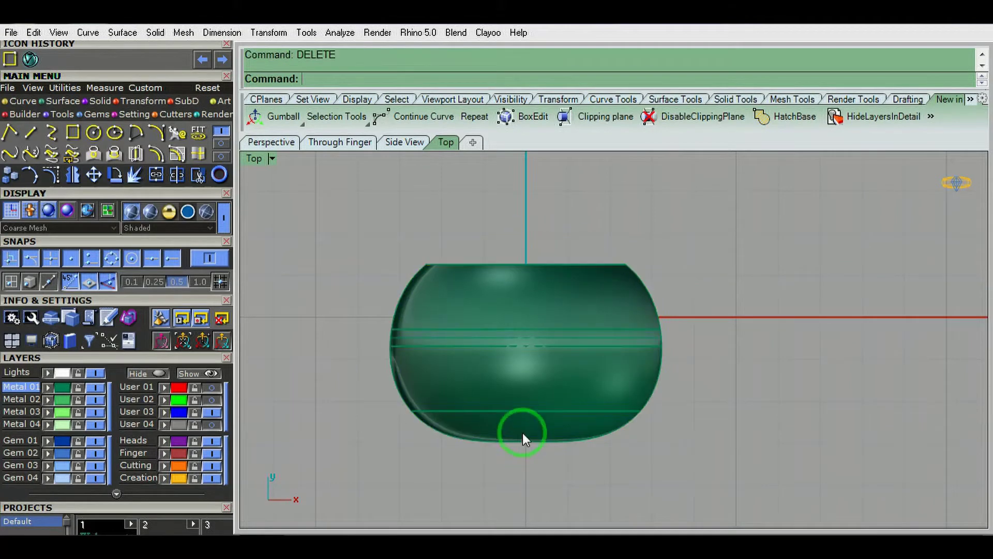
pyautogui.click(524, 439)
pyautogui.press('Delete')
pyautogui.scroll(2, 608, 355)
pyautogui.press('F6')
# Thicken both arch halves into solids and group them
pyautogui.click(642, 310)
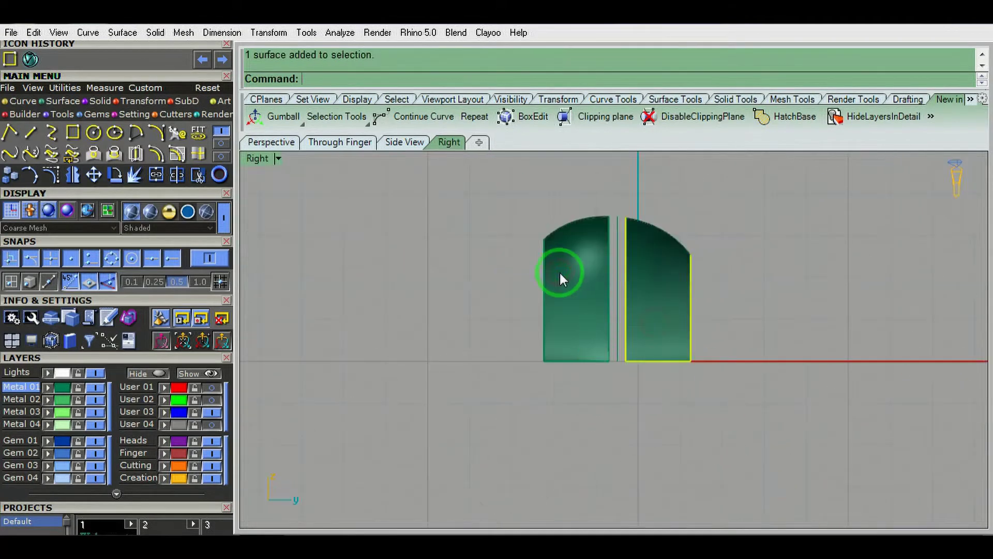
pyautogui.keyDown('shift'); pyautogui.click(561, 272); pyautogui.keyUp('shift')
pyautogui.press('F4')
pyautogui.press('Return')
pyautogui.keyDown('ctrl'); pyautogui.keyDown('shift'); pyautogui.moveTo(573, 283); pyautogui.dragTo(492, 358, button='right'); pyautogui.keyUp('shift'); pyautogui.keyUp('ctrl')
pyautogui.click(652, 294)
pyautogui.hotkey('ctrl', 'g')
pyautogui.hotkey('ctrl', 'shift', 'h')
pyautogui.press('F4')
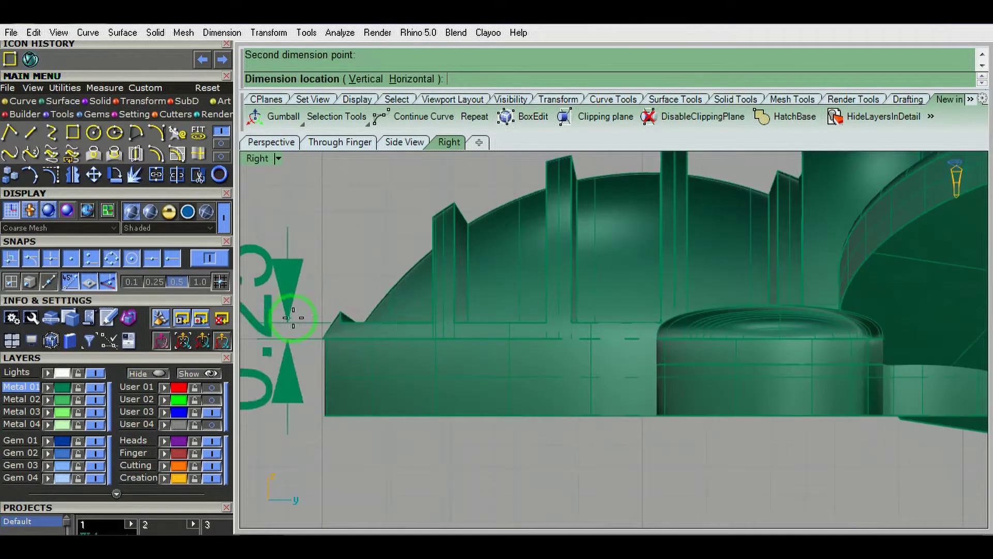
pyautogui.hotkey('ctrl', 'z')
# Extrude a cutting plane and subtract the extruded cutters from the head dome
pyautogui.click(628, 341)
pyautogui.scroll(3, 656, 383)
pyautogui.click(798, 350)
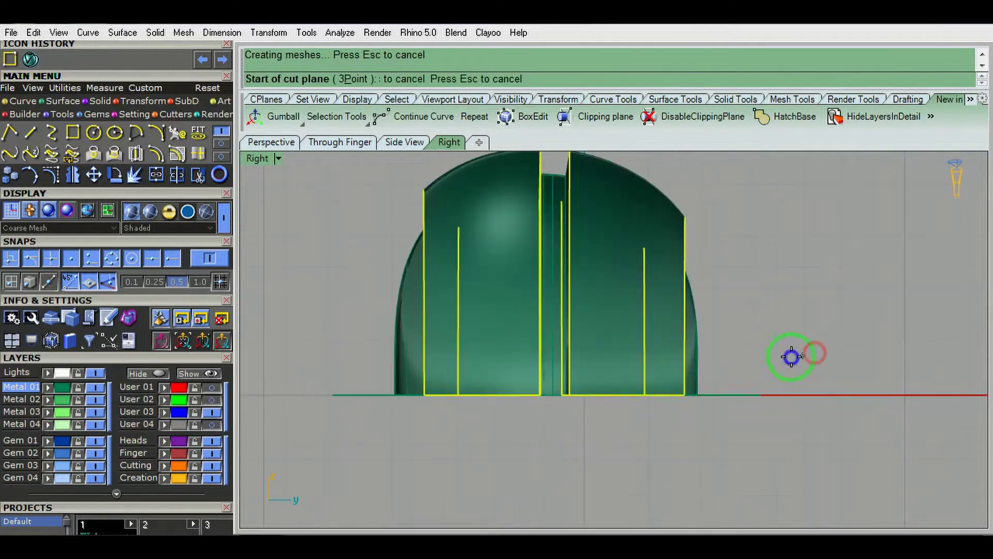
pyautogui.keyDown('ctrl'); pyautogui.keyDown('shift'); pyautogui.moveTo(798, 350); pyautogui.dragTo(749, 401, button='right'); pyautogui.keyUp('shift'); pyautogui.keyUp('ctrl')
pyautogui.click(749, 401)
pyautogui.click(794, 373)
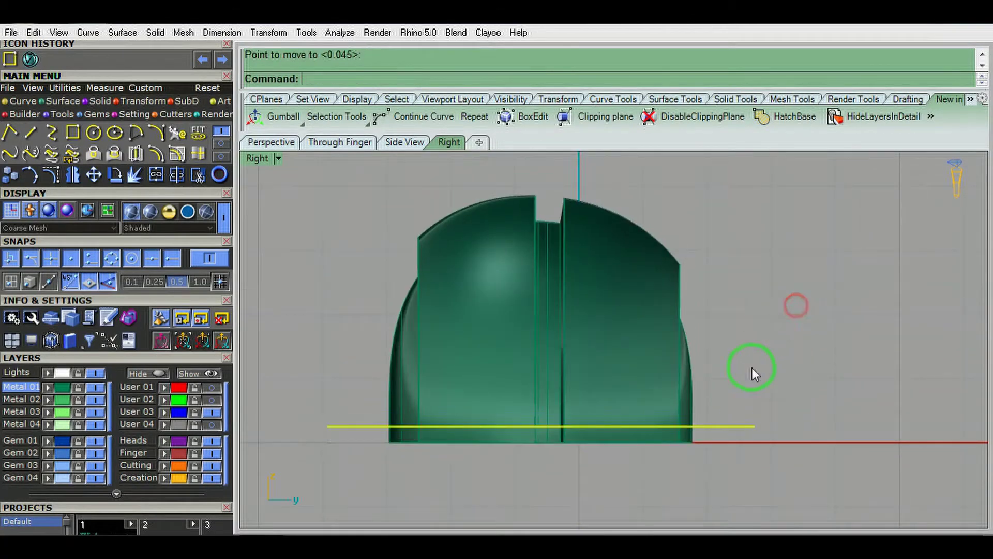
pyautogui.scroll(-3, 700, 456)
pyautogui.click(700, 457)
pyautogui.press('Return')
pyautogui.scroll(3, 581, 409)
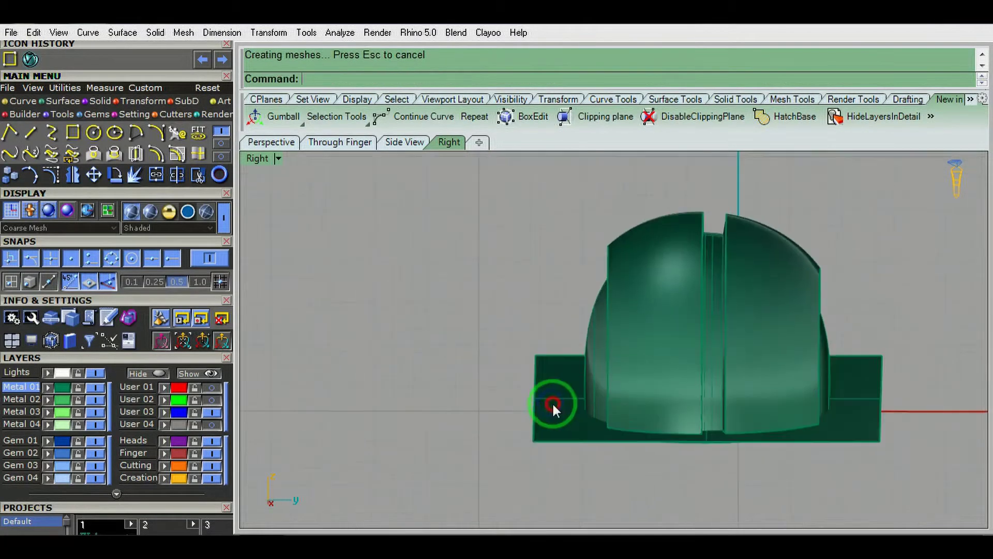
pyautogui.press('Delete')
pyautogui.keyDown('ctrl'); pyautogui.keyDown('shift'); pyautogui.moveTo(551, 402); pyautogui.dragTo(567, 359, button='right'); pyautogui.keyUp('shift'); pyautogui.keyUp('ctrl')
# Undo the cut to copy the cutter shapes, then redo the boolean difference
pyautogui.hotkey('ctrl', 'z')
pyautogui.hotkey('ctrl', 'z')
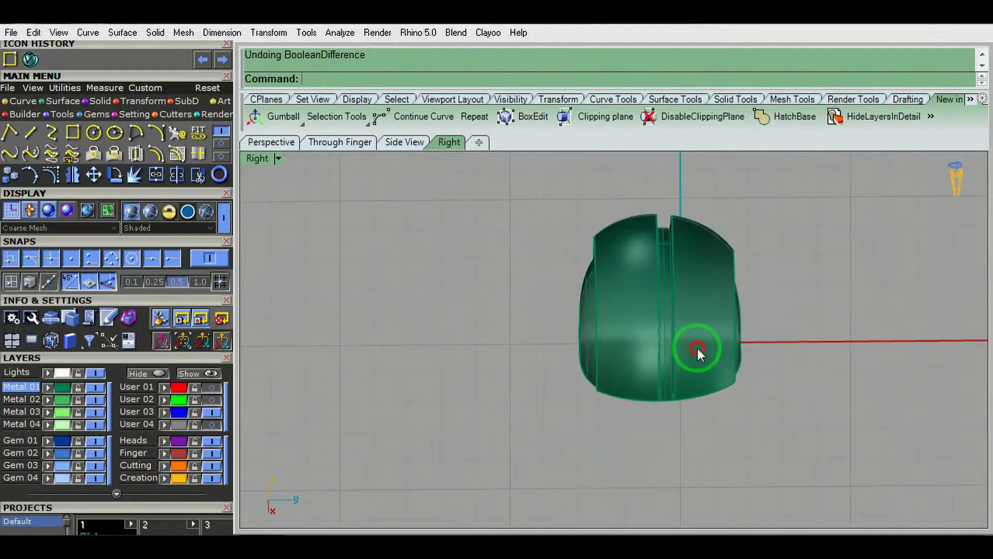
pyautogui.scroll(2, 697, 348)
pyautogui.hotkey('ctrl', 'c')
pyautogui.hotkey('ctrl', 'y')
pyautogui.hotkey('ctrl', 'F1')
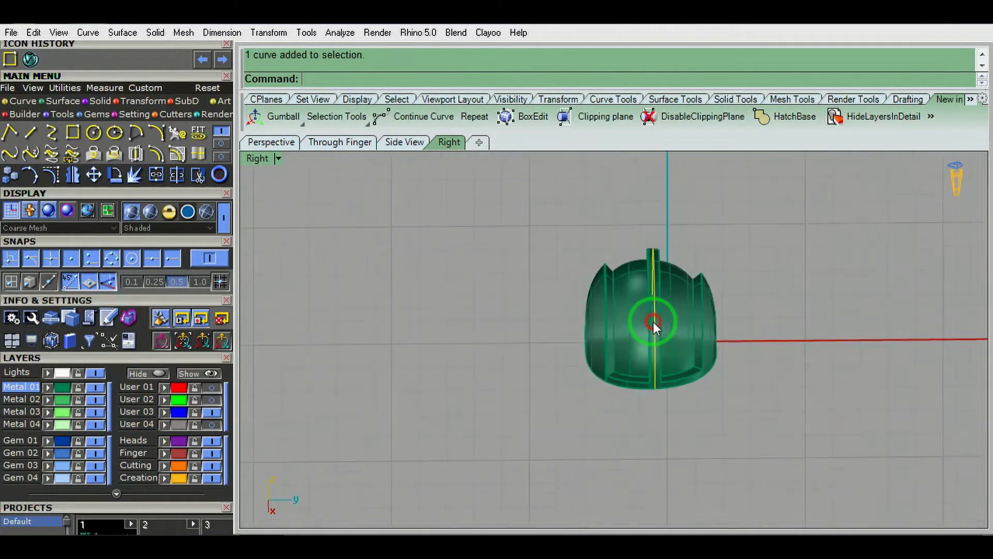
# Hide the polysurface, chosen from the overlapping candidates
pyautogui.hotkey('ctrl', 'alt', 'h')
pyautogui.moveTo(629, 330)
pyautogui.keyDown('ctrl'); pyautogui.keyDown('shift'); pyautogui.mouseDown(button='right')
pyautogui.moveTo(658, 303)
pyautogui.moveTo(520, 365)
pyautogui.mouseUp(button='right'); pyautogui.keyUp('shift'); pyautogui.keyUp('ctrl')
pyautogui.hotkey('ctrl', 'z')
pyautogui.click(655, 314)
pyautogui.press('Down')
pyautogui.press('Return')
# Paste the copied cutter shapes and show all hidden objects
pyautogui.hotkey('ctrl', 'h')
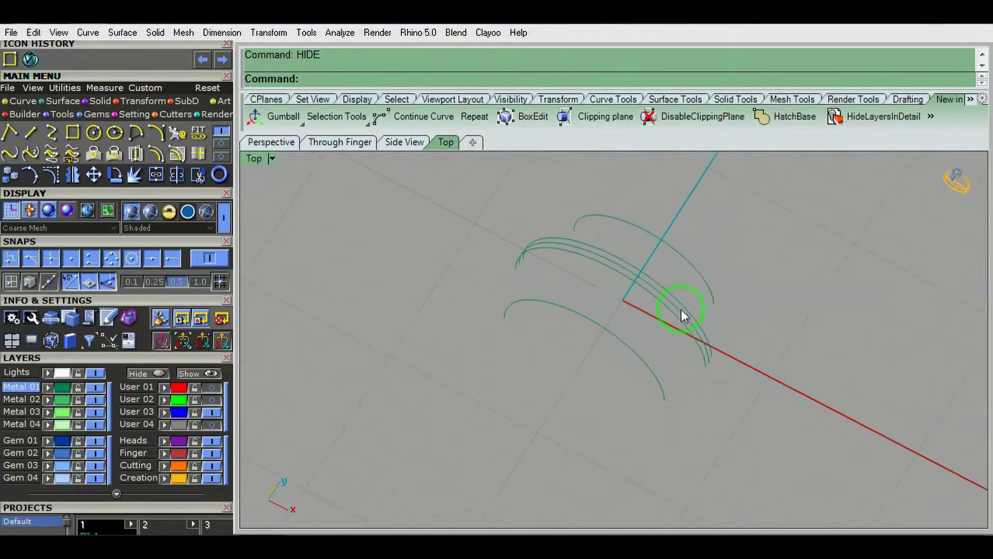
pyautogui.hotkey('ctrl', 'v')
pyautogui.hotkey('ctrl', 'alt', 'h')
pyautogui.moveTo(545, 342)
pyautogui.keyDown('ctrl'); pyautogui.keyDown('shift'); pyautogui.mouseDown(button='right')
pyautogui.moveTo(619, 338)
pyautogui.moveTo(559, 327)
pyautogui.moveTo(673, 363)
pyautogui.mouseUp(button='right'); pyautogui.keyUp('shift'); pyautogui.keyUp('ctrl')
# Group the seventeen band curves across the bee's body
pyautogui.hotkey('ctrl', 'F1')
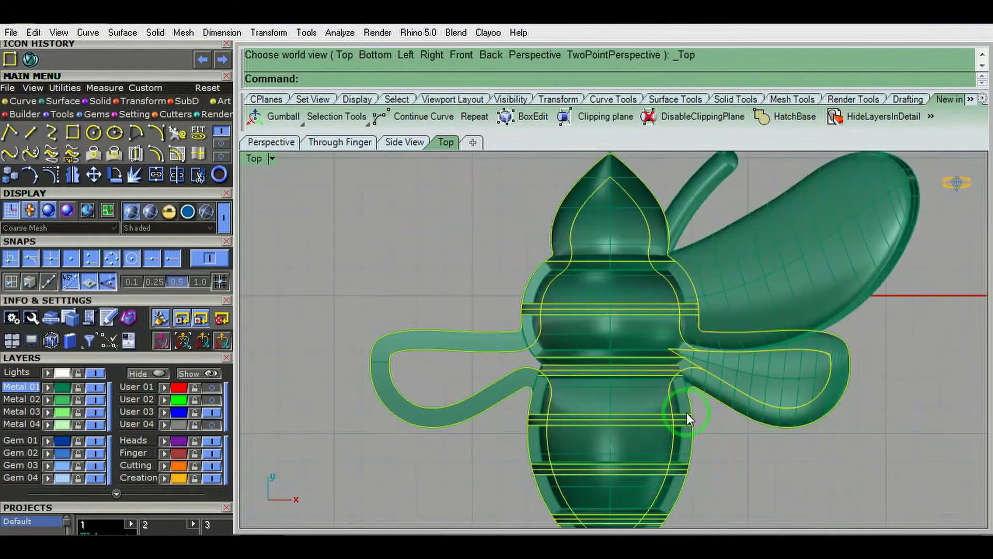
pyautogui.keyDown('ctrl'); pyautogui.click(434, 369); pyautogui.keyUp('ctrl')
pyautogui.click(169, 398)
pyautogui.hotkey('ctrl', 'alt', 'w')
pyautogui.hotkey('ctrl', 'z')
pyautogui.hotkey('ctrl', 'alt', 's')
pyautogui.scroll(-3, 648, 315)
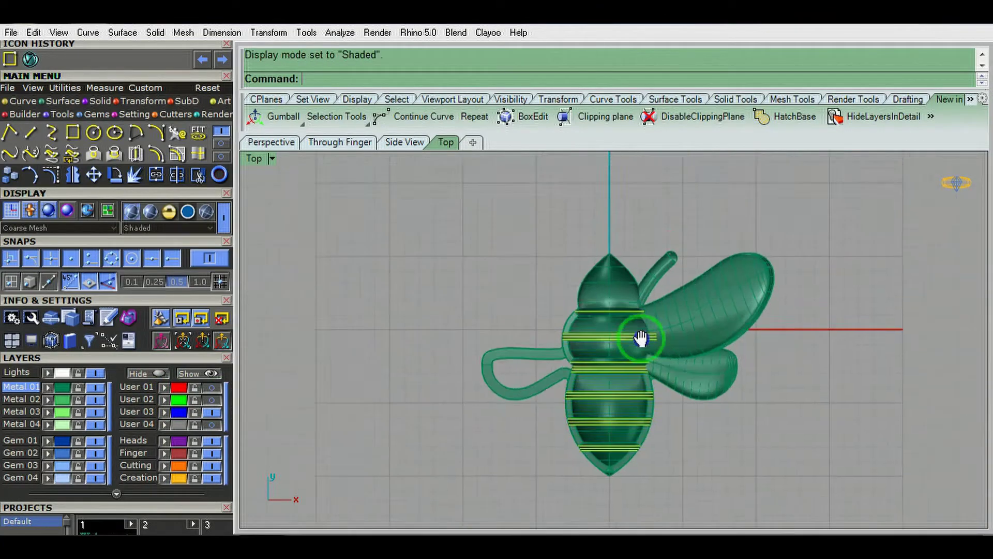
pyautogui.scroll(5, 636, 436)
pyautogui.hotkey('ctrl', 'g')
# Hide the pendant parts surrounding the body
pyautogui.scroll(5, 638, 408)
pyautogui.scroll(-10, 638, 408)
pyautogui.click(465, 312)
pyautogui.hotkey('ctrl', 'h')
# Extract the body's outer shell surface and hide it
pyautogui.moveTo(487, 301); pyautogui.dragTo(501, 325, button='right')
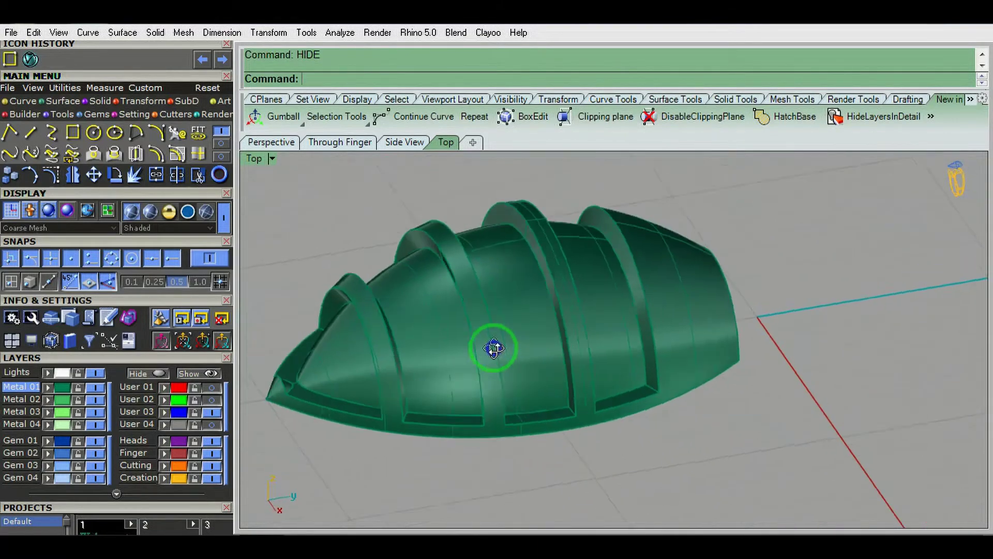
pyautogui.click(491, 330)
pyautogui.press('Return')
pyautogui.hotkey('ctrl', 'h')
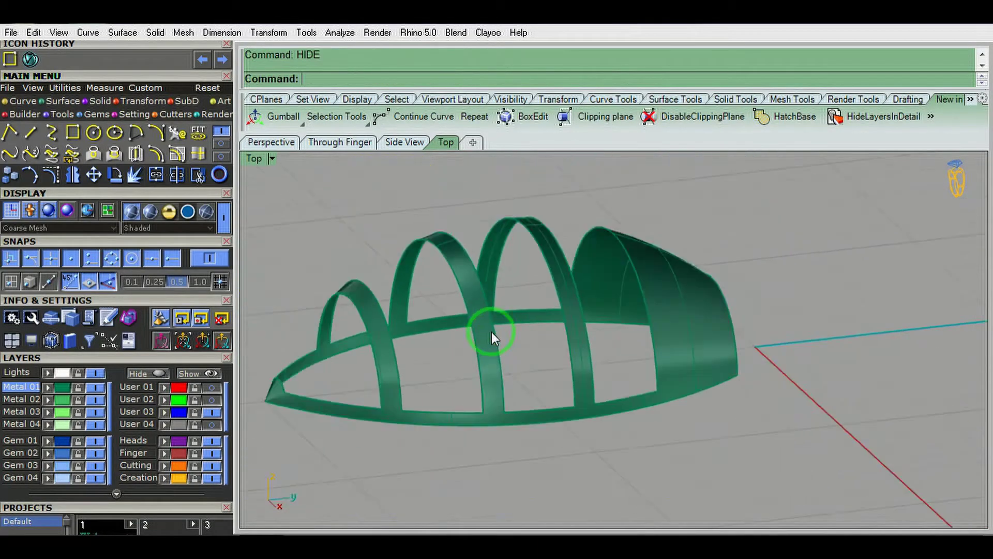
# Duplicate and join the rib edges into curves, then bring back the shell
pyautogui.moveTo(491, 331); pyautogui.dragTo(598, 303, button='right')
pyautogui.hotkey('ctrl', 'F3')
pyautogui.press('Return')
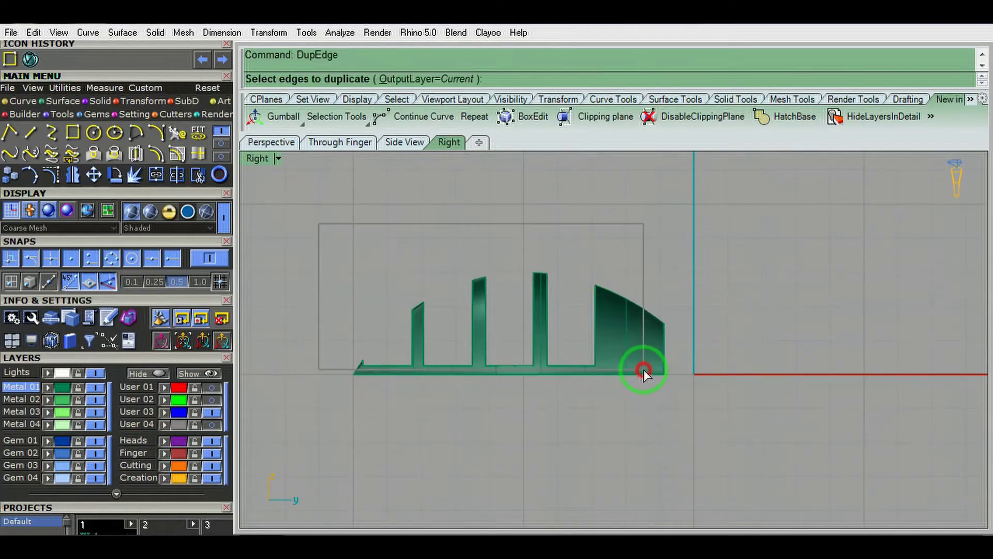
pyautogui.moveTo(318, 222); pyautogui.dragTo(639, 366)
pyautogui.press('Return')
pyautogui.moveTo(637, 365)
pyautogui.mouseDown(button='right')
pyautogui.moveTo(639, 349)
pyautogui.moveTo(646, 353)
pyautogui.mouseUp(button='right')
pyautogui.hotkey('ctrl', 'j')
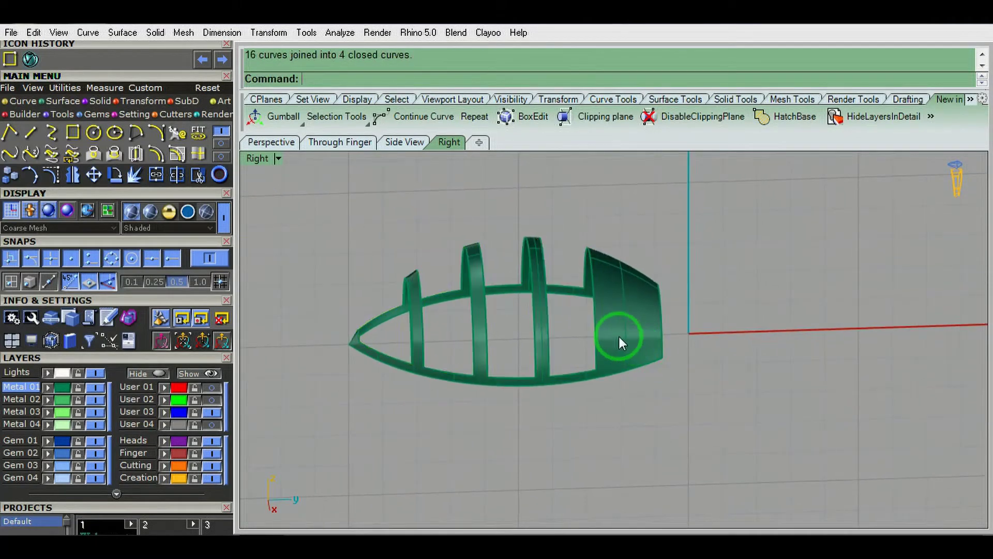
# Untrim the three openings in the outer shell
pyautogui.write('Untrim')
pyautogui.press('Return')
pyautogui.click(597, 345)
pyautogui.click(482, 330)
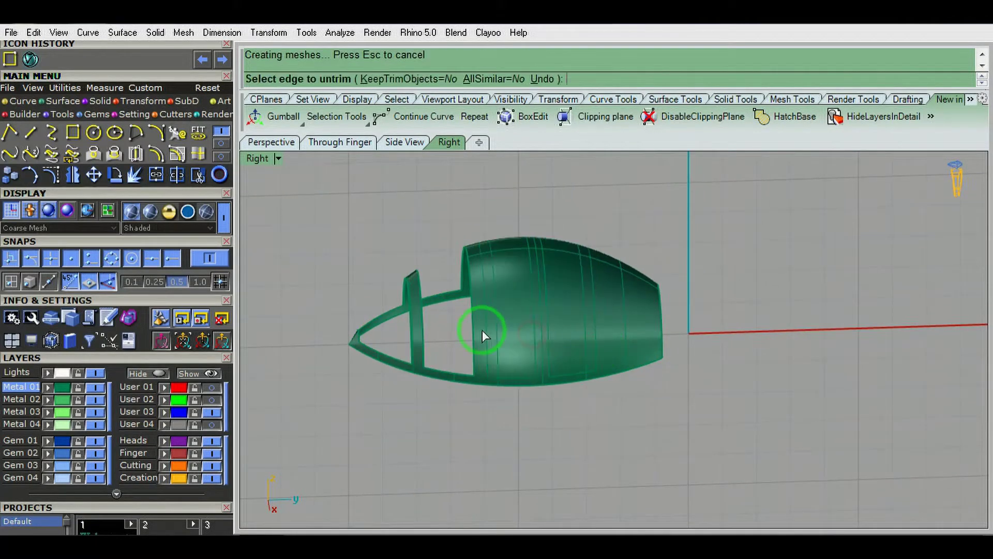
pyautogui.click(411, 350)
pyautogui.press('Return')
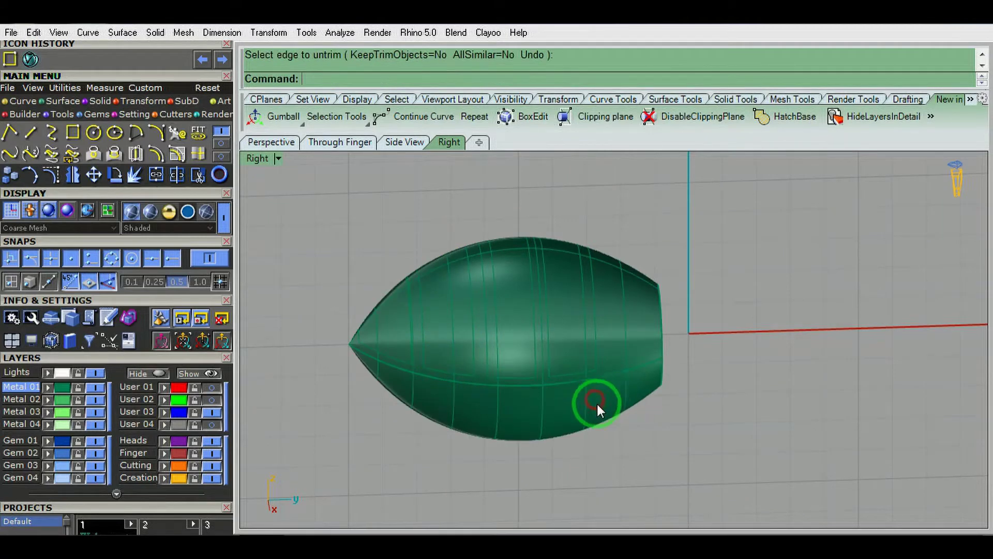
pyautogui.hotkey('ctrl', 'F3')
# Split the shell by the joined curves and delete the unwanted pieces
pyautogui.click(333, 355)
pyautogui.click(514, 399)
pyautogui.press('Delete')
pyautogui.moveTo(514, 399); pyautogui.dragTo(523, 409, button='right')
pyautogui.click(569, 381)
# Offset the four band surfaces 0.4 as solids
pyautogui.click(567, 376)
pyautogui.hotkey('ctrl', 'F3')
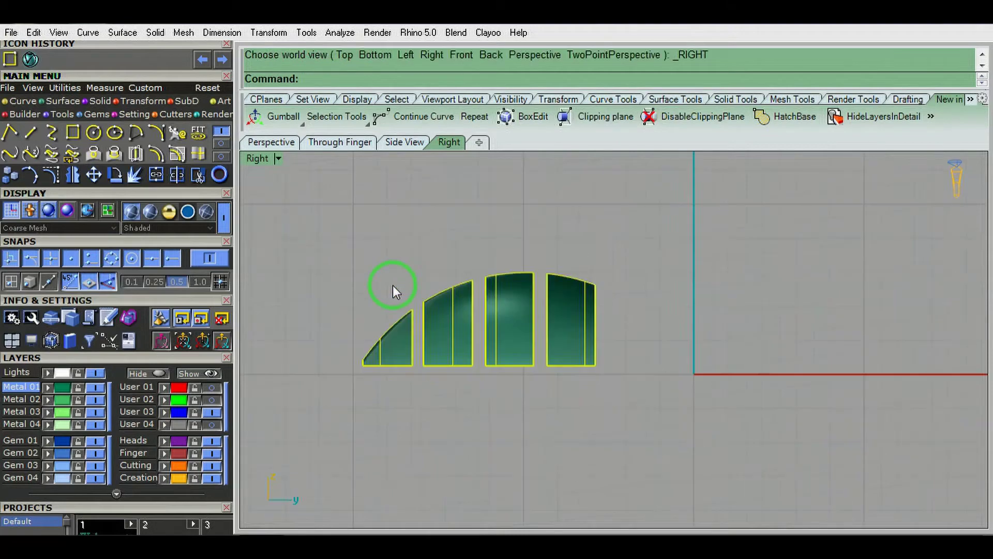
pyautogui.write('offsetsrf')
pyautogui.press('Return')
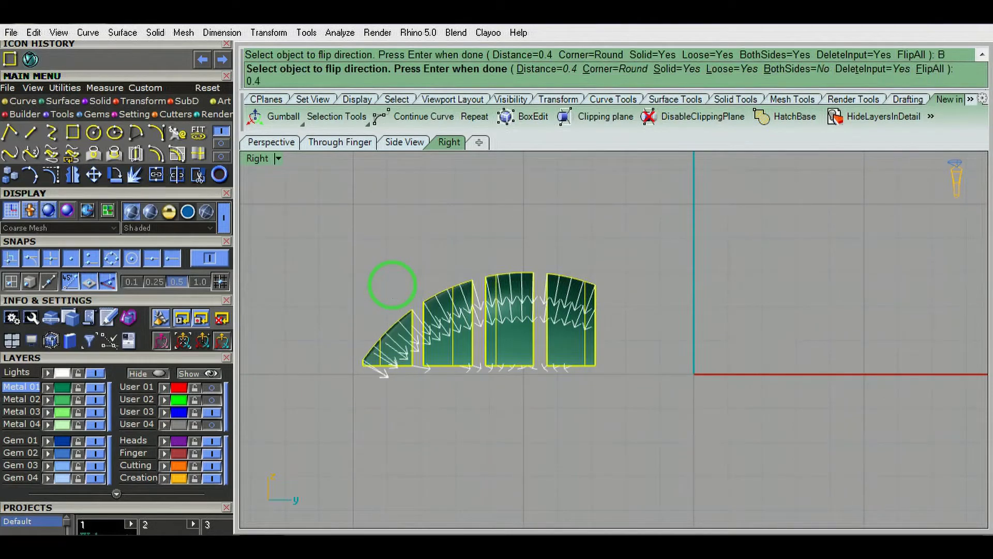
pyautogui.moveTo(416, 289); pyautogui.dragTo(471, 241, button='right')
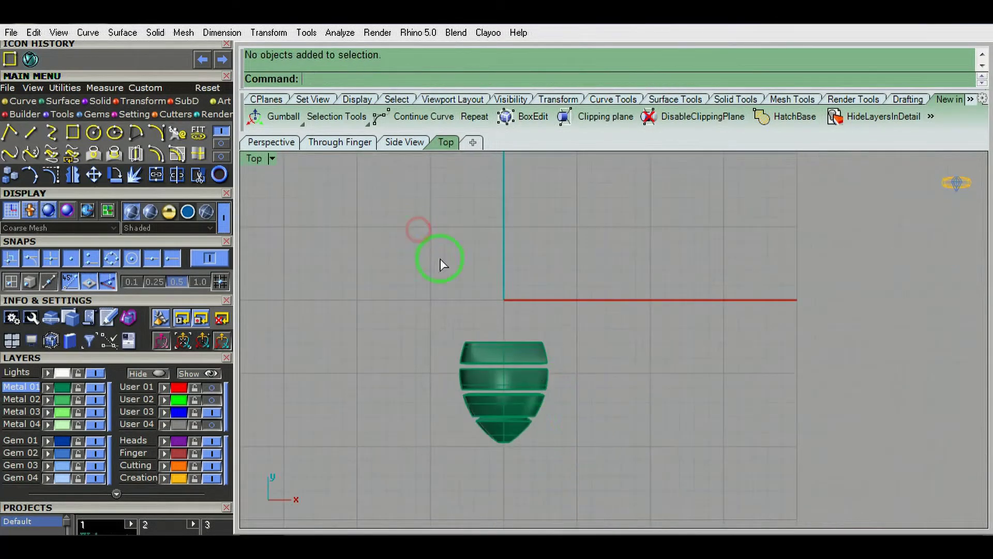
pyautogui.hotkey('ctrl', 'F3')
pyautogui.moveTo(473, 313); pyautogui.dragTo(545, 334, button='right')
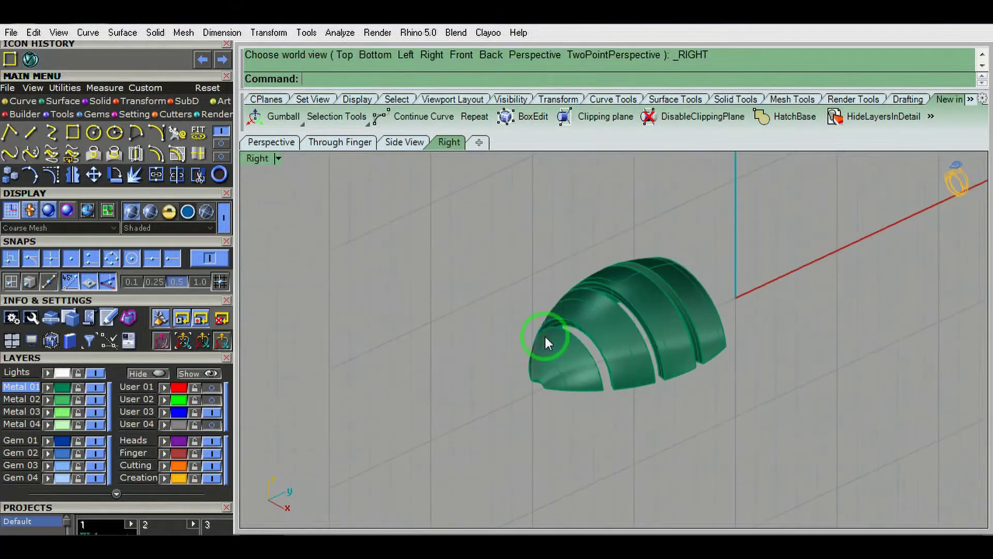
pyautogui.press('Escape')
pyautogui.hotkey('ctrl', 'shift', 'e')
pyautogui.hotkey('ctrl', 'a')
# Dock the Properties panel, clear the selection and orbit out to view the bands
pyautogui.press('F3')
pyautogui.scroll(-3, 982, 395)
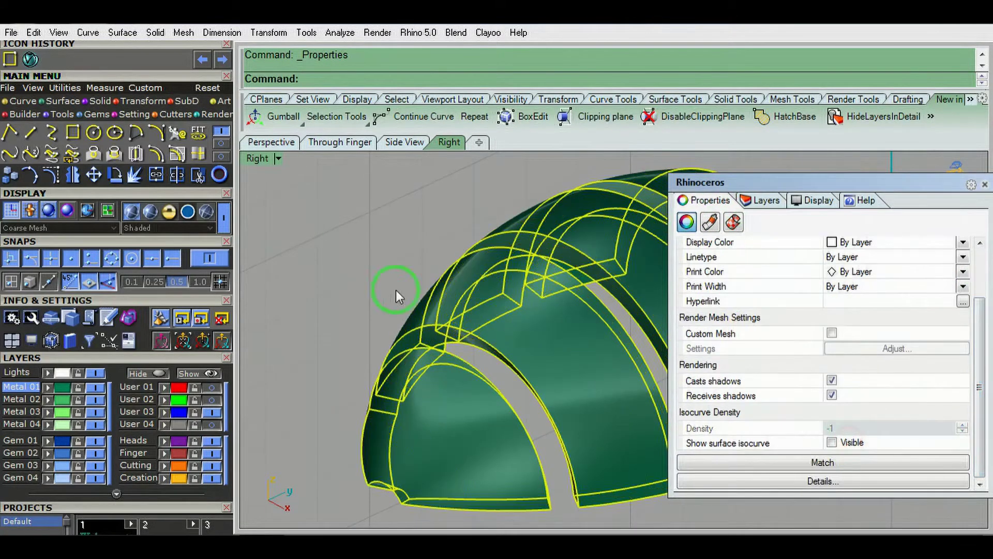
pyautogui.click(381, 251)
pyautogui.moveTo(858, 179); pyautogui.dragTo(983, 218)
pyautogui.moveTo(731, 305); pyautogui.dragTo(451, 358, button='right')
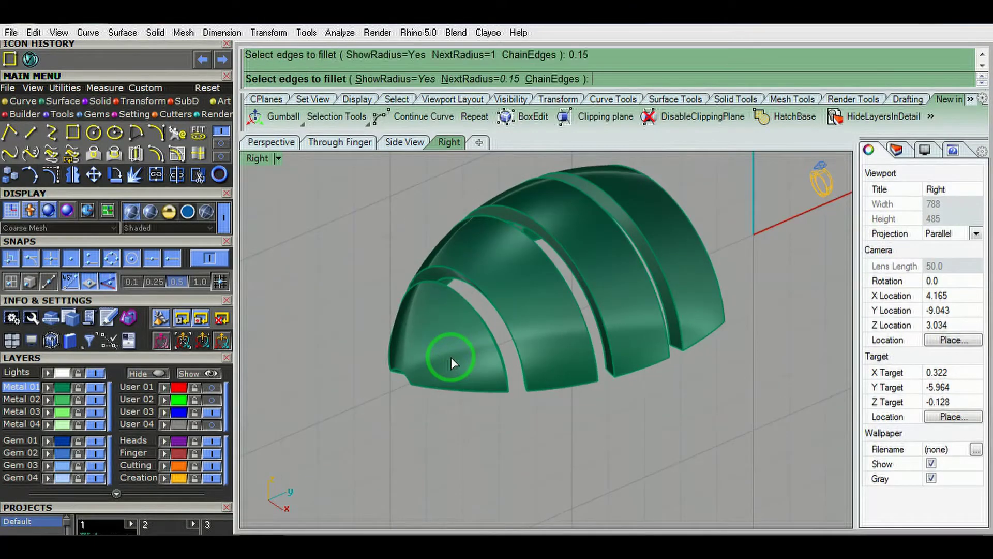
pyautogui.moveTo(538, 387); pyautogui.dragTo(482, 409, button='right')
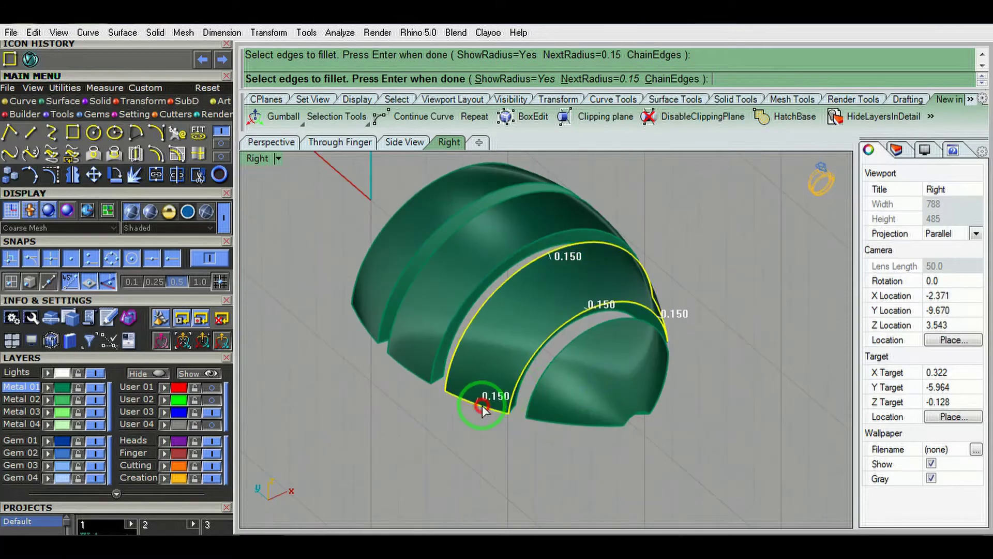
# Fillet the first band's inner arc and small edges at radius 0.15
pyautogui.click(556, 364)
pyautogui.scroll(3, 621, 419)
pyautogui.click(711, 367)
pyautogui.click(693, 443)
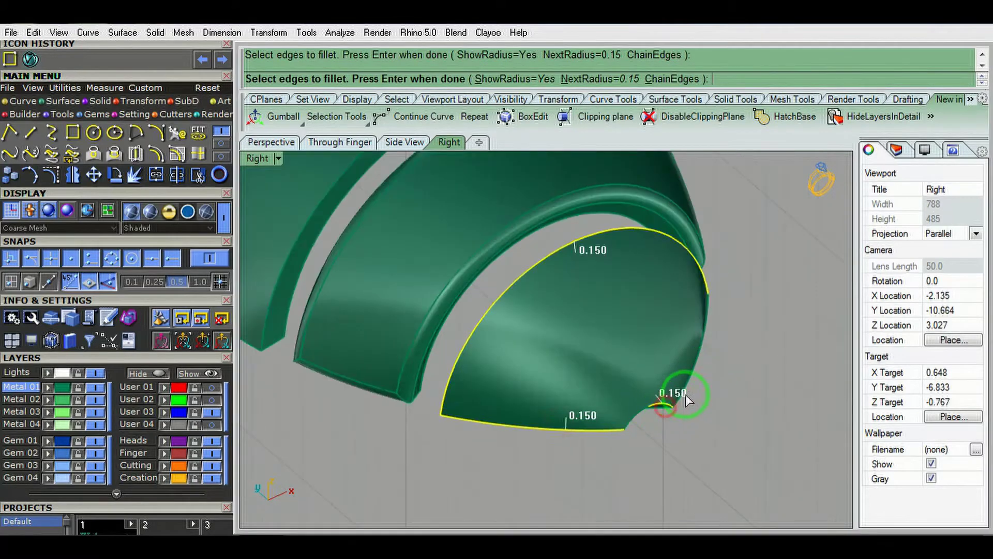
pyautogui.press('Return')
pyautogui.scroll(-5, 666, 352)
pyautogui.press('Return')
# Fillet the remaining bands' edges at 0.15 and group the four bands
pyautogui.scroll(5, 628, 321)
pyautogui.click(628, 321)
pyautogui.moveTo(628, 321); pyautogui.dragTo(373, 390, button='right')
pyautogui.press('Return')
pyautogui.press('Return')
pyautogui.click(305, 295)
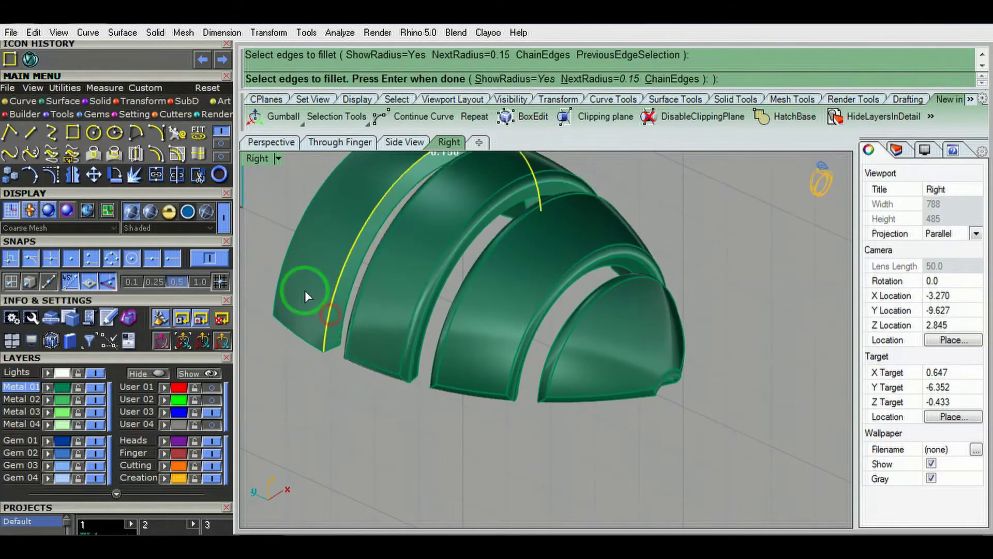
pyautogui.moveTo(386, 343); pyautogui.dragTo(734, 333, button='right')
pyautogui.press('Return')
pyautogui.press('Return')
pyautogui.scroll(-3, 719, 334)
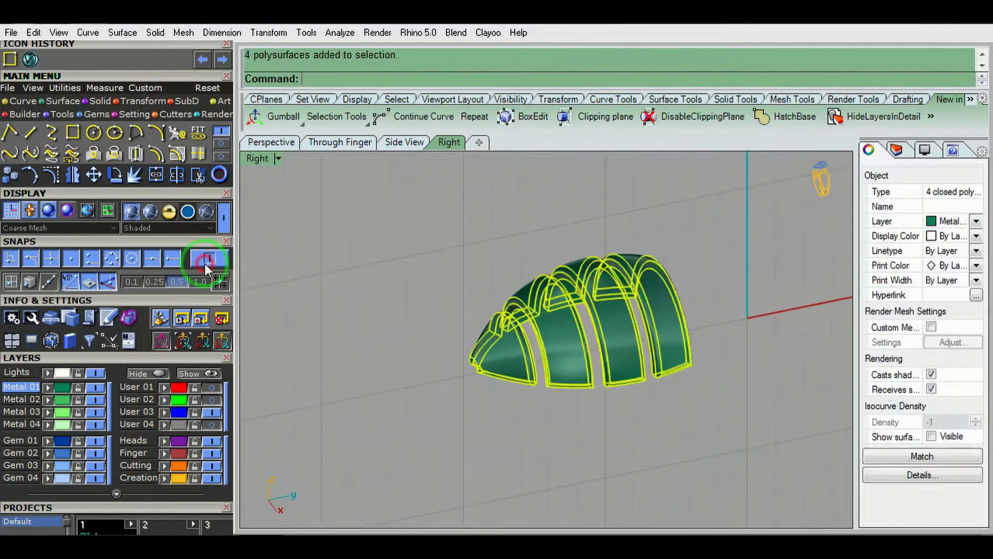
pyautogui.press('Return')
pyautogui.write('G')
pyautogui.press('Return')
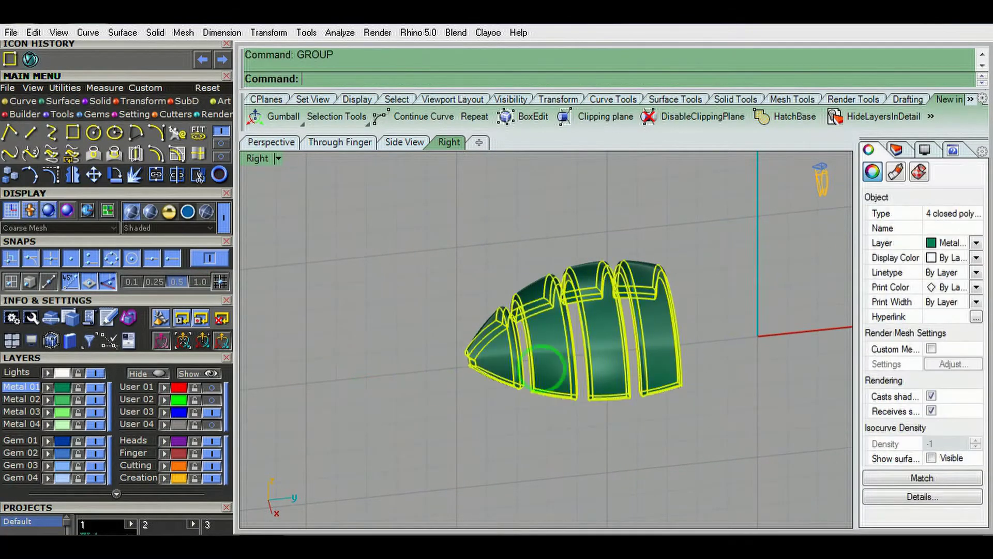
# Reveal hidden objects, extract the head's outer surface, isolate it and join its duplicated edges
pyautogui.hotkey('ctrl', 'alt', 'h')
pyautogui.scroll(5, 572, 328)
pyautogui.click(613, 322)
pyautogui.click(609, 322)
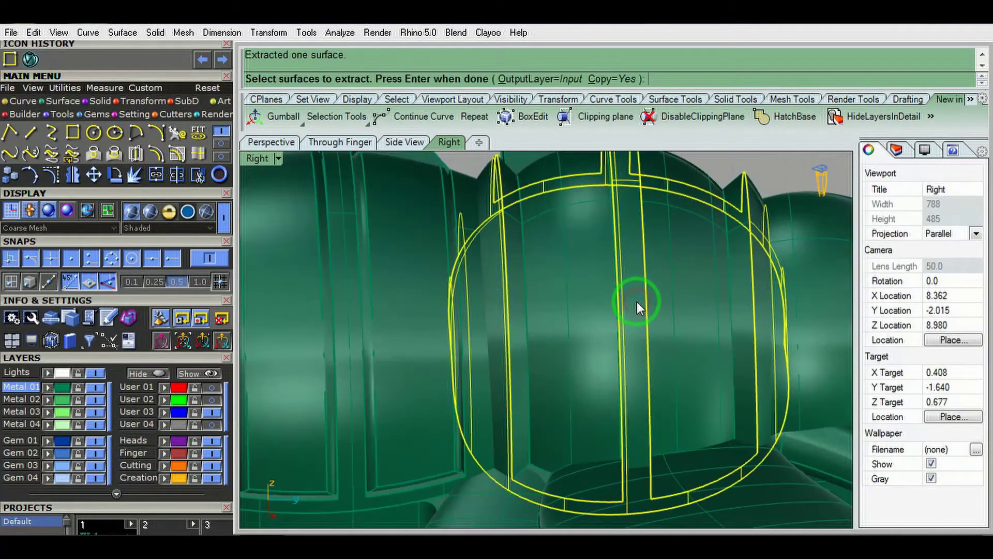
pyautogui.press('Return')
pyautogui.hotkey('ctrl', 'h')
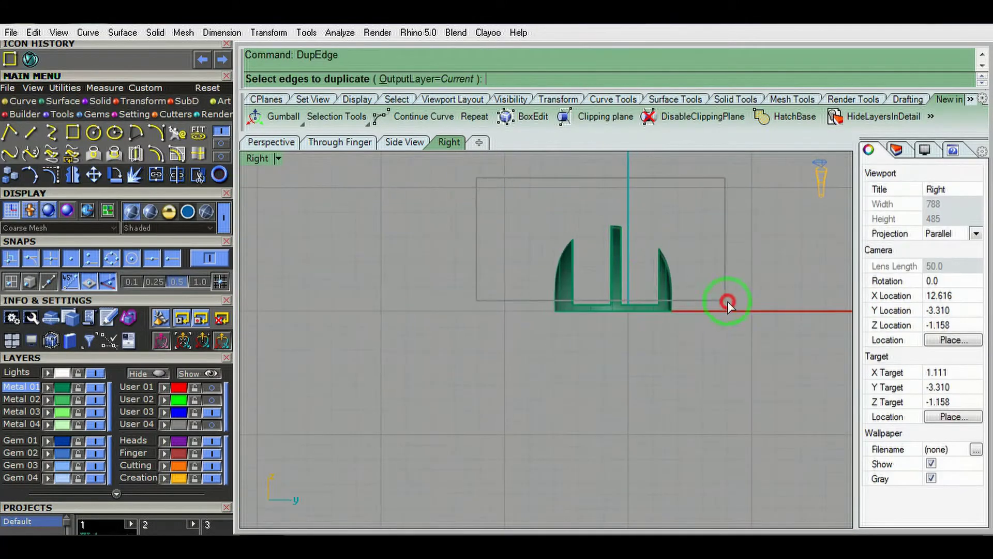
pyautogui.press('Return')
pyautogui.moveTo(731, 304); pyautogui.dragTo(614, 277, button='right')
# Untrim both openings in the head surface to restore the full dome
pyautogui.write('untrim')
pyautogui.press('Return')
pyautogui.click(650, 295)
pyautogui.click(619, 290)
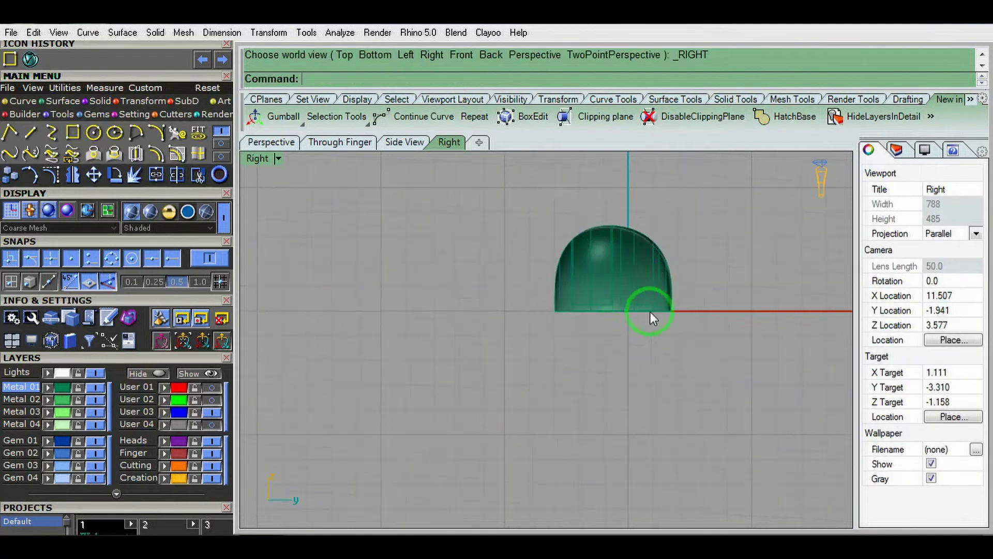
pyautogui.click(635, 292)
pyautogui.scroll(3, 636, 293)
pyautogui.hotkey('ctrl', 'a')
pyautogui.moveTo(566, 290)
pyautogui.mouseDown(button='right')
pyautogui.moveTo(854, 454)
pyautogui.moveTo(750, 450)
pyautogui.moveTo(282, 285)
pyautogui.moveTo(654, 318)
pyautogui.moveTo(619, 339)
pyautogui.mouseUp(button='right')
pyautogui.press('Escape')
# Split the dome with the curves, delete the middle piece, and thicken the two remaining pieces
pyautogui.click(580, 350)
pyautogui.press('Home')
pyautogui.write('SPLIT')
pyautogui.press('Return')
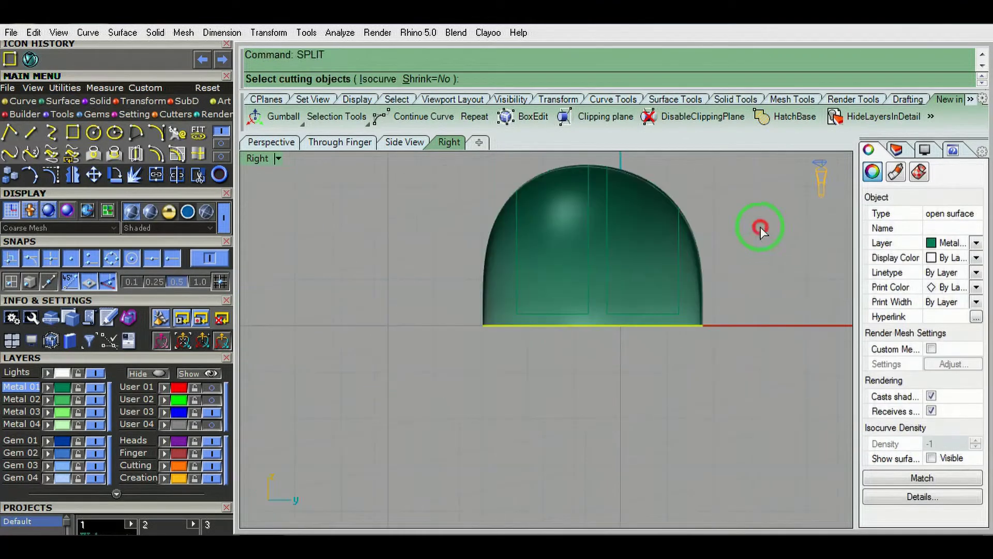
pyautogui.press('Delete')
pyautogui.moveTo(494, 263); pyautogui.dragTo(563, 272, button='right')
pyautogui.click(625, 281)
pyautogui.click(654, 266)
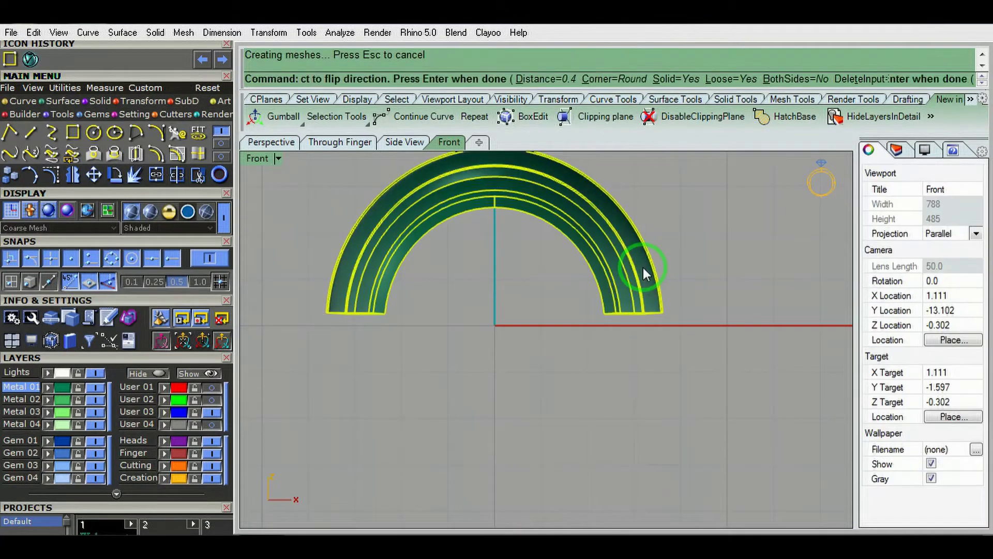
pyautogui.press('Return')
pyautogui.write('F')
pyautogui.press('Return')
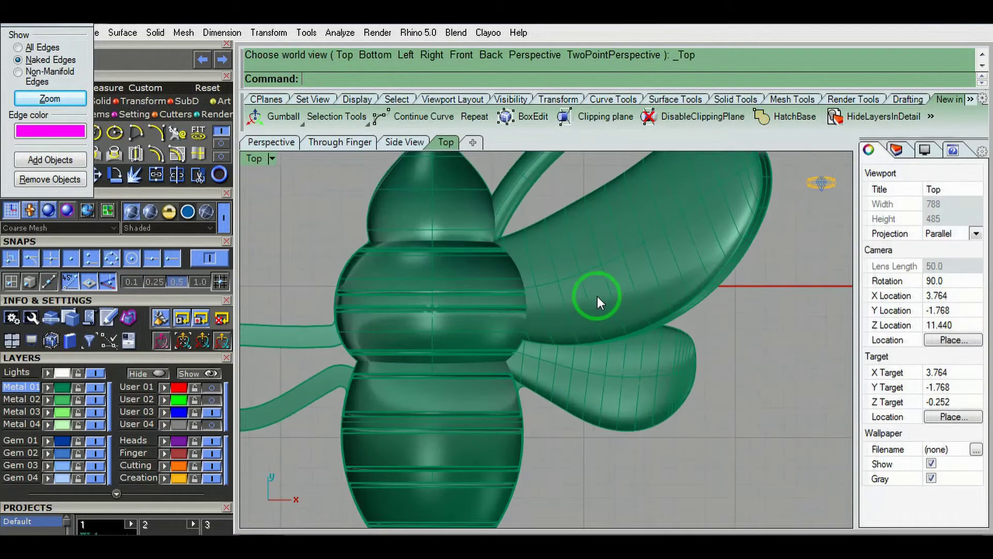
# Inspect the bee from the top, selecting the upper right wing and repositioning a body part
pyautogui.moveTo(597, 296)
pyautogui.mouseDown(button='right')
pyautogui.moveTo(457, 275)
pyautogui.moveTo(619, 384)
pyautogui.moveTo(641, 306)
pyautogui.moveTo(570, 228)
pyautogui.mouseUp(button='right')
pyautogui.click(480, 278)
pyautogui.press('Escape')
pyautogui.moveTo(649, 327)
pyautogui.mouseDown(button='right')
pyautogui.moveTo(627, 334)
pyautogui.moveTo(623, 324)
pyautogui.mouseUp(button='right')
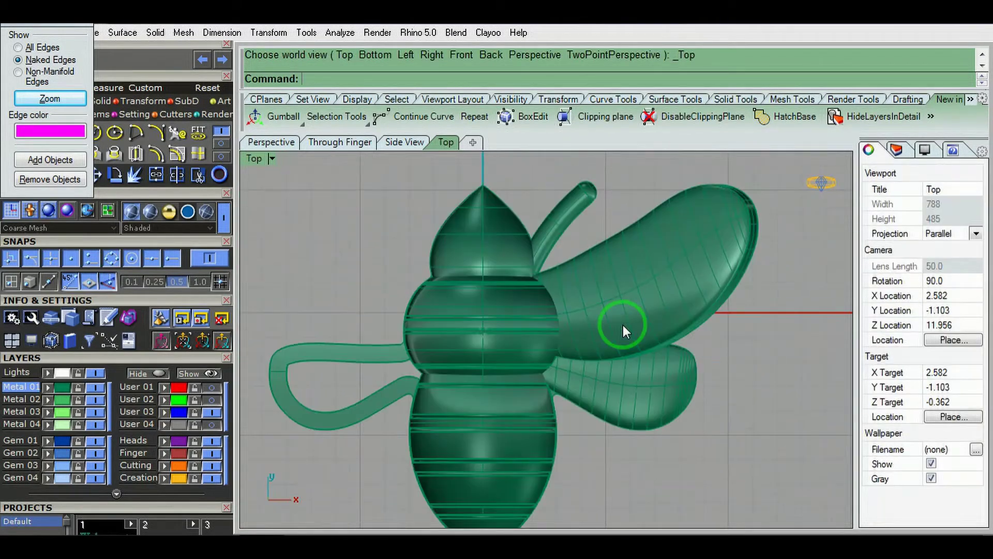
pyautogui.click(625, 305)
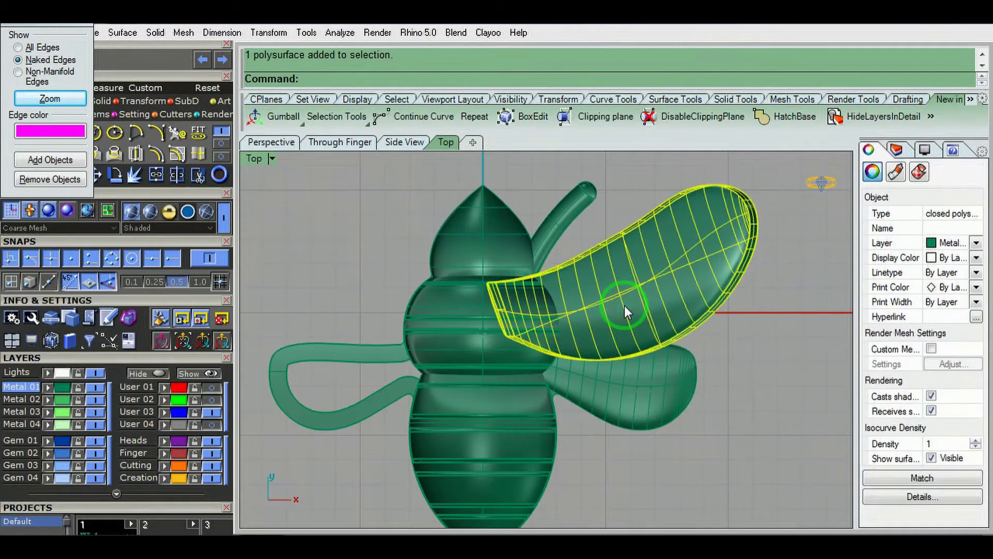
pyautogui.press('Escape')
pyautogui.click(508, 372)
pyautogui.scroll(3, 508, 371)
pyautogui.scroll(-3, 543, 311)
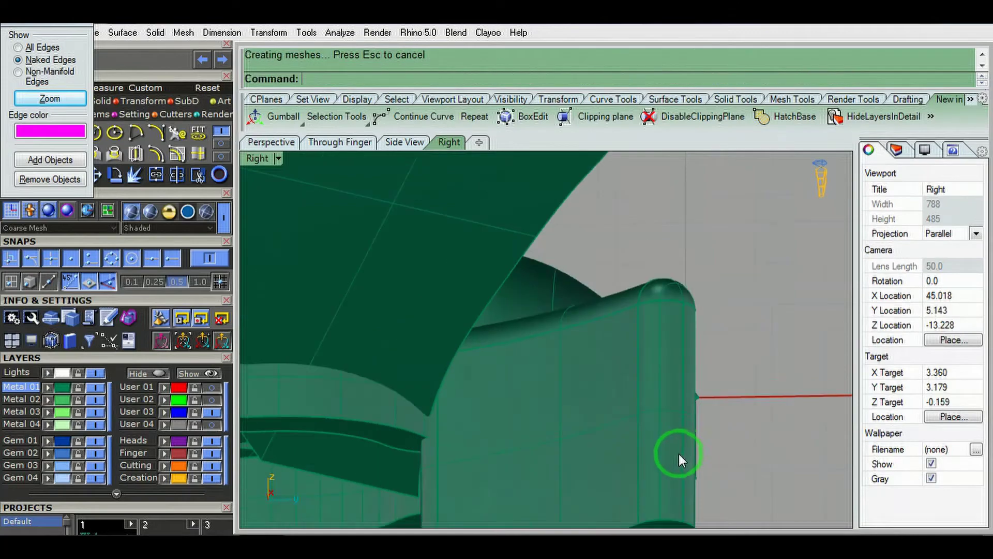
pyautogui.scroll(3, 635, 398)
pyautogui.click(634, 417)
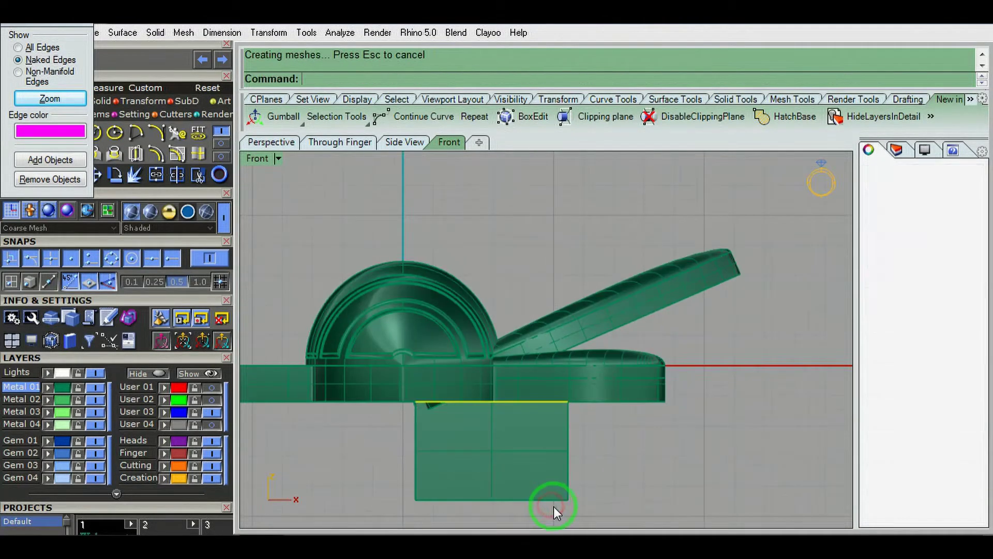
# Delete the helper box and surface beneath the bee
pyautogui.click(700, 350)
pyautogui.click(735, 333)
pyautogui.press('Delete')
pyautogui.moveTo(572, 343); pyautogui.dragTo(638, 400, button='right')
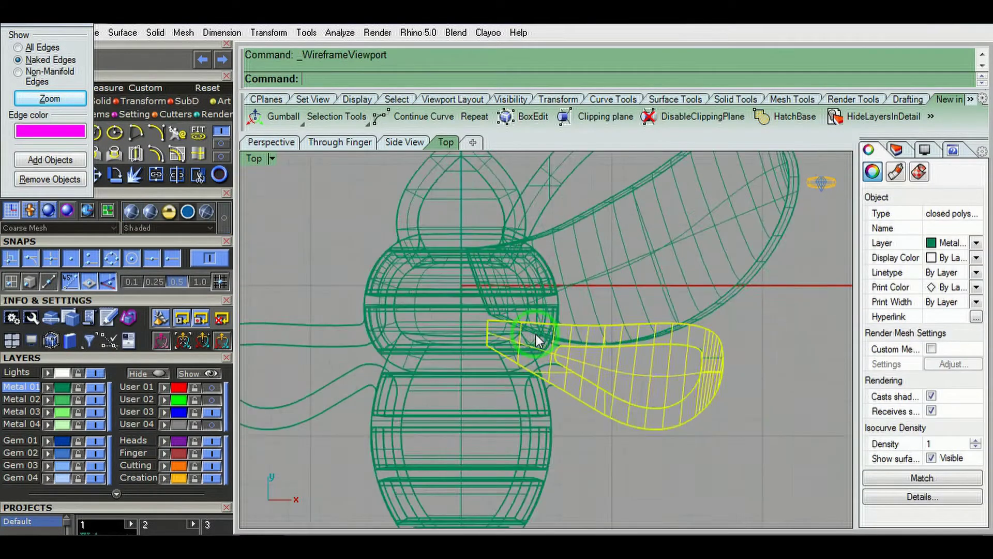
# Turn off object snaps and extrude the cutting surface through the bee body
pyautogui.click(217, 262)
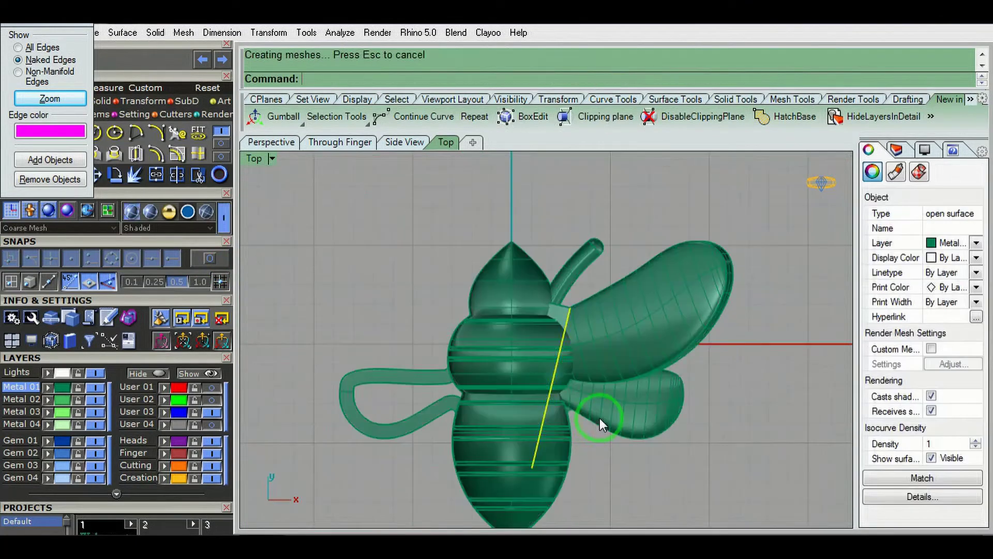
pyautogui.rightClick(528, 323)
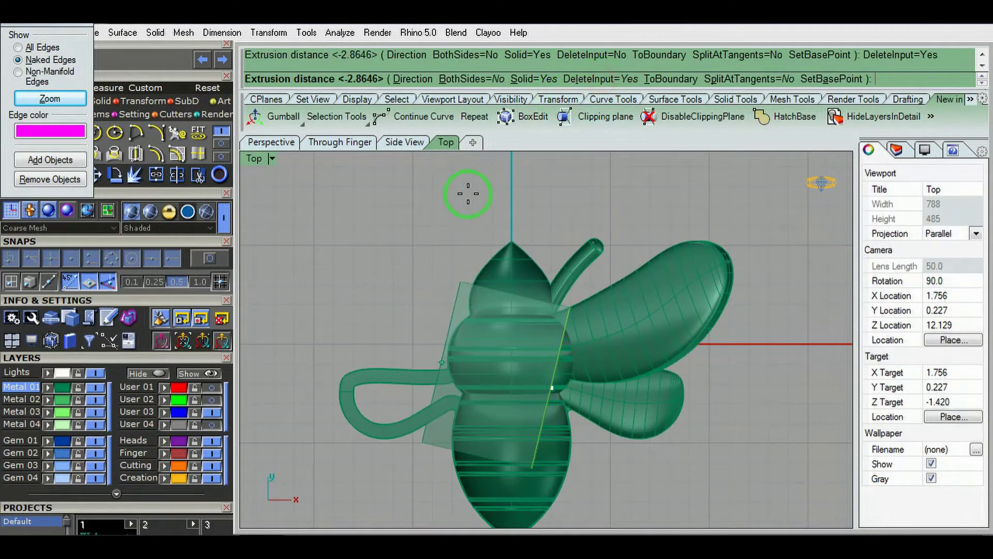
pyautogui.click(615, 413)
pyautogui.moveTo(616, 430)
pyautogui.mouseDown(button='right')
pyautogui.moveTo(556, 325)
pyautogui.moveTo(535, 336)
pyautogui.mouseUp(button='right')
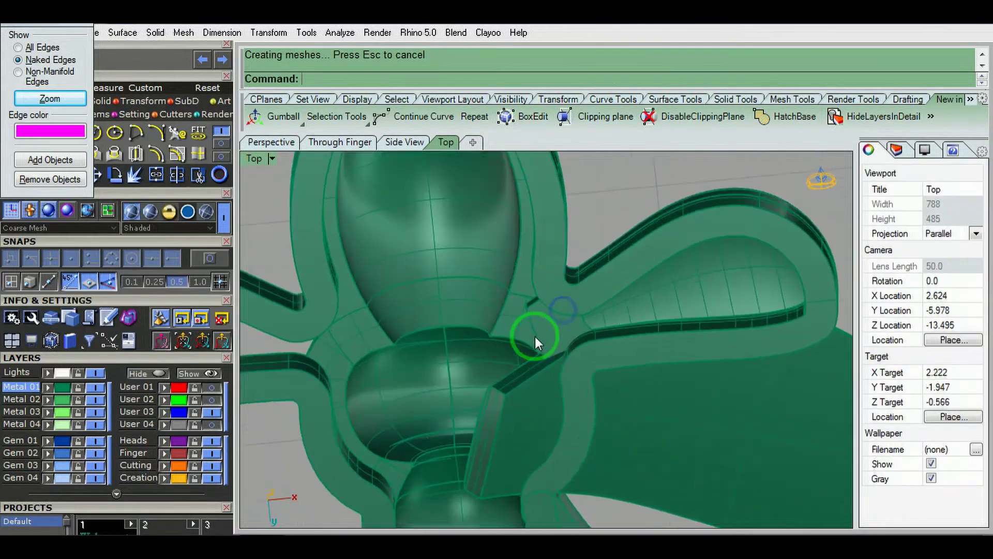
# Move the upper right wing into its adjusted position and switch to the Top view
pyautogui.click(517, 383)
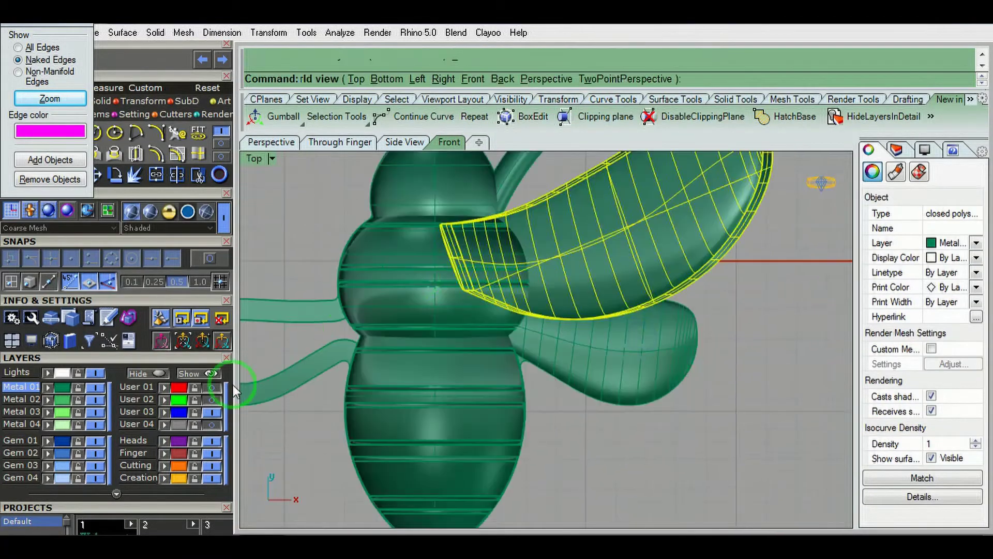
pyautogui.click(732, 355)
pyautogui.click(694, 409)
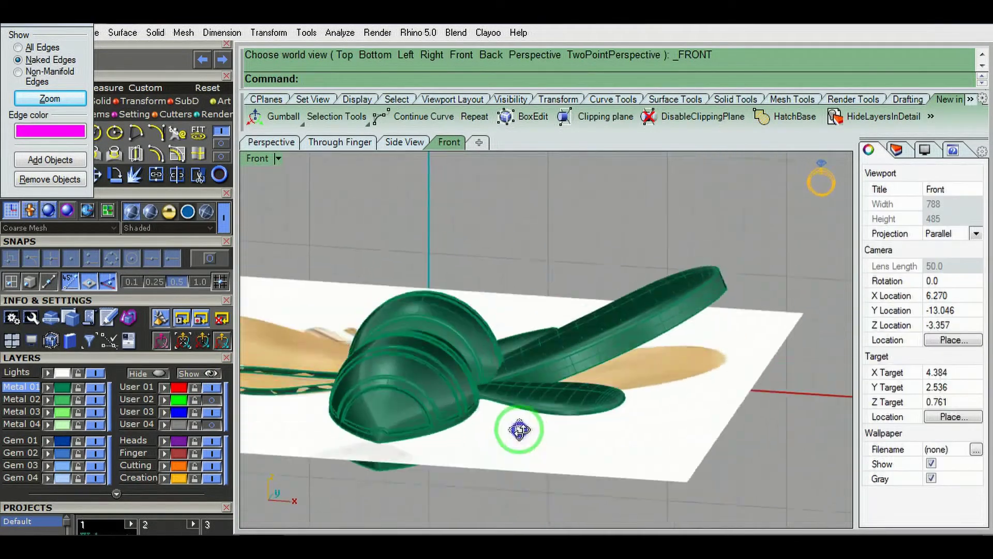
pyautogui.moveTo(520, 430)
pyautogui.mouseDown(button='right')
pyautogui.moveTo(550, 406)
pyautogui.moveTo(561, 379)
pyautogui.moveTo(581, 271)
pyautogui.moveTo(513, 353)
pyautogui.moveTo(472, 337)
pyautogui.moveTo(539, 384)
pyautogui.mouseUp(button='right')
pyautogui.click(226, 212)
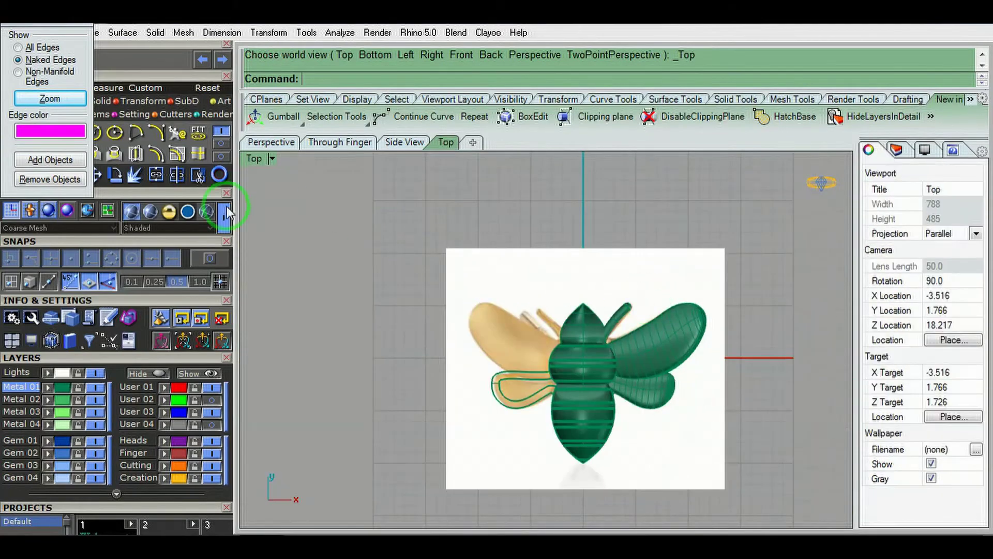
# Hide the bee reference image and fillet the right wing's edge at radius 0.2
pyautogui.click(277, 412)
pyautogui.scroll(3, 680, 314)
pyautogui.click(680, 315)
pyautogui.click(655, 352)
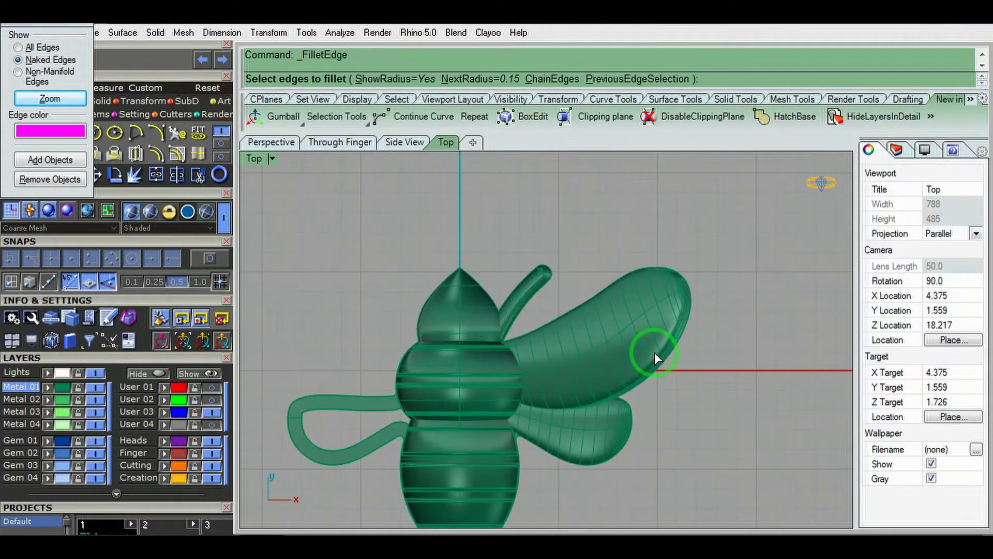
pyautogui.write('2')
pyautogui.press('Return')
pyautogui.click(688, 334)
pyautogui.moveTo(688, 334)
pyautogui.mouseDown(button='right')
pyautogui.moveTo(702, 422)
pyautogui.moveTo(557, 460)
pyautogui.mouseUp(button='right')
pyautogui.press('Return')
pyautogui.press('Return')
pyautogui.moveTo(435, 466)
pyautogui.mouseDown(button='right')
pyautogui.moveTo(454, 317)
pyautogui.moveTo(476, 325)
pyautogui.mouseUp(button='right')
# Extrude a cutplane through the upper wing and boolean-subtract it to trim the wing flat
pyautogui.write('cutplane')
pyautogui.press('Return')
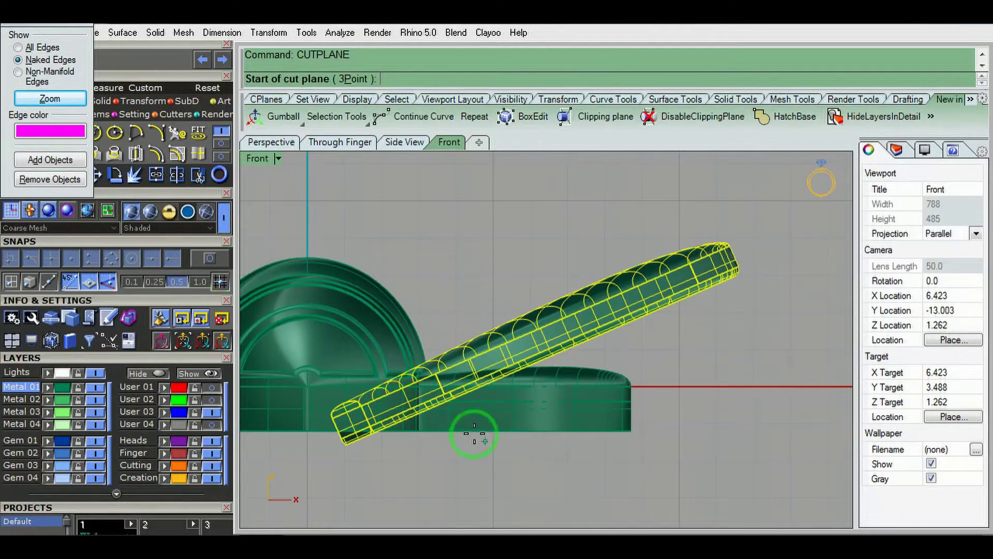
pyautogui.click(704, 454)
pyautogui.press('Return')
pyautogui.moveTo(687, 455)
pyautogui.mouseDown(button='right')
pyautogui.moveTo(533, 366)
pyautogui.moveTo(581, 415)
pyautogui.moveTo(581, 290)
pyautogui.moveTo(572, 284)
pyautogui.mouseUp(button='right')
pyautogui.hotkey('ctrl', 'z')
pyautogui.hotkey('ctrl', 'y')
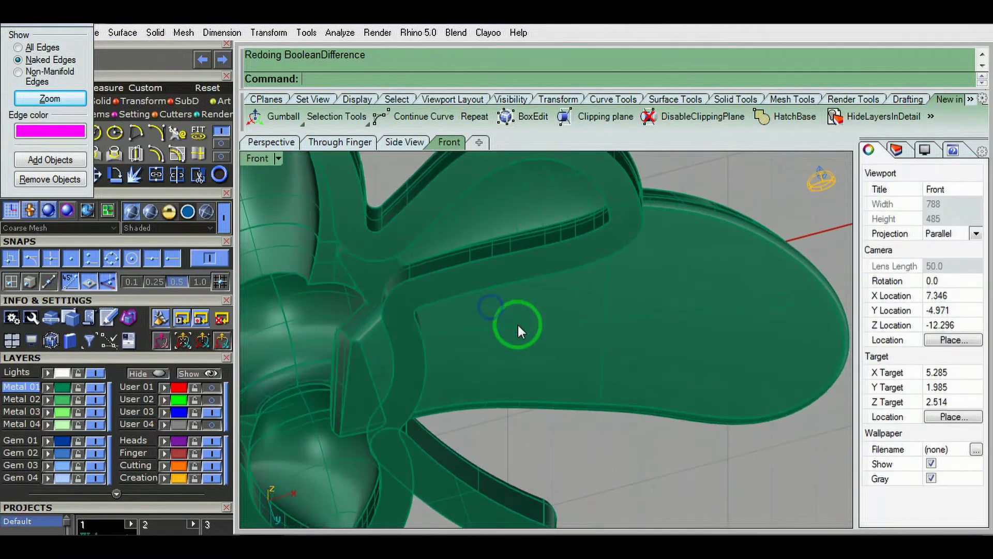
# Duplicate the cut wing's junction edge and select the trimmed upper wing
pyautogui.click(440, 380)
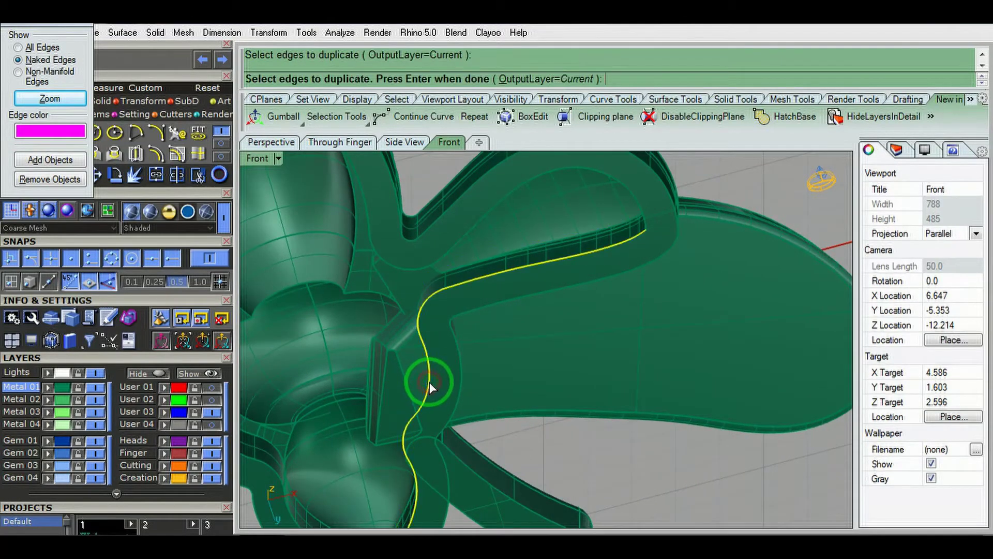
pyautogui.press('Return')
pyautogui.click(487, 390)
pyautogui.click(514, 356)
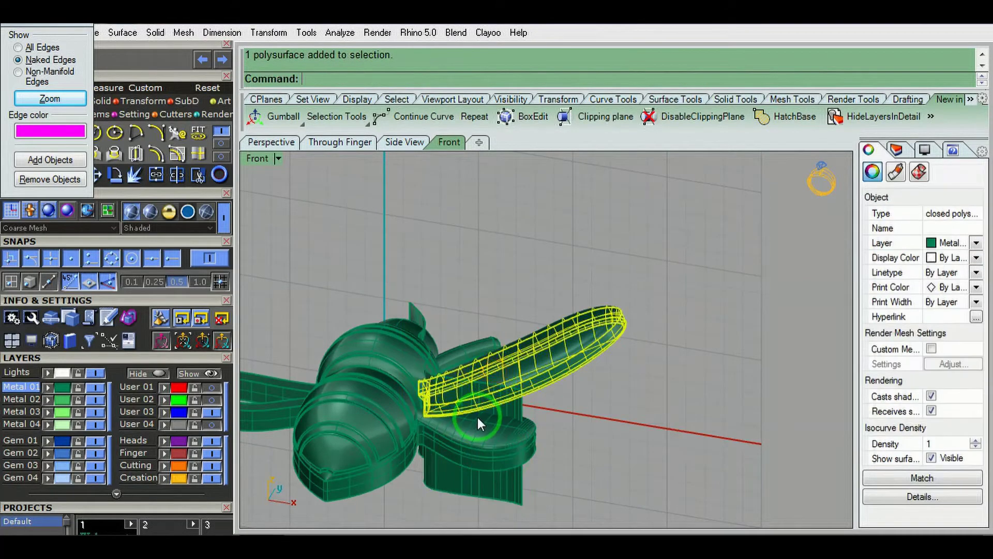
# Mirror the upper and lower wings to the bee's left side, select all ten parts, and save HONEY BEE.3dm
pyautogui.moveTo(429, 338); pyautogui.dragTo(435, 344, button='right')
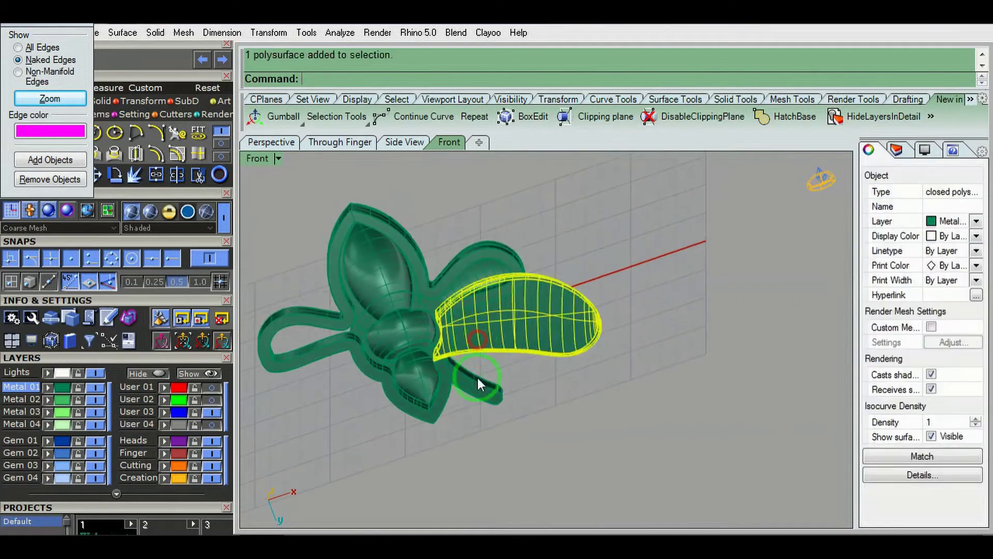
pyautogui.write('mirror')
pyautogui.press('Return')
pyautogui.write('0')
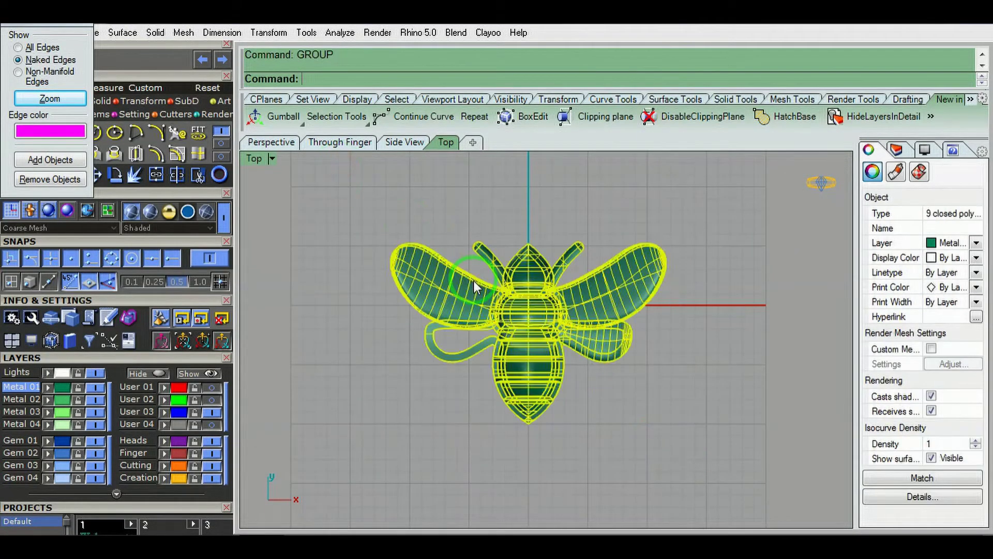
pyautogui.write('G')
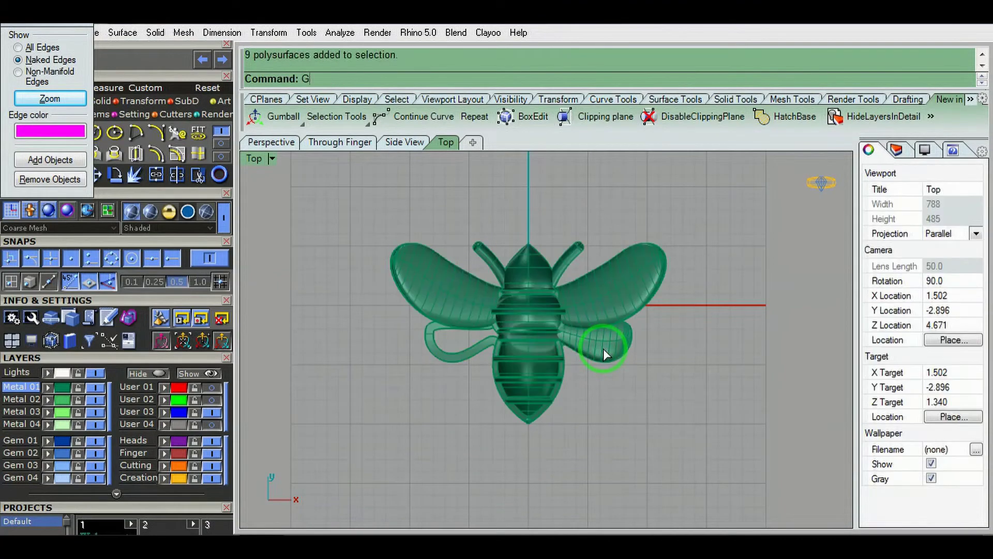
pyautogui.click(603, 348)
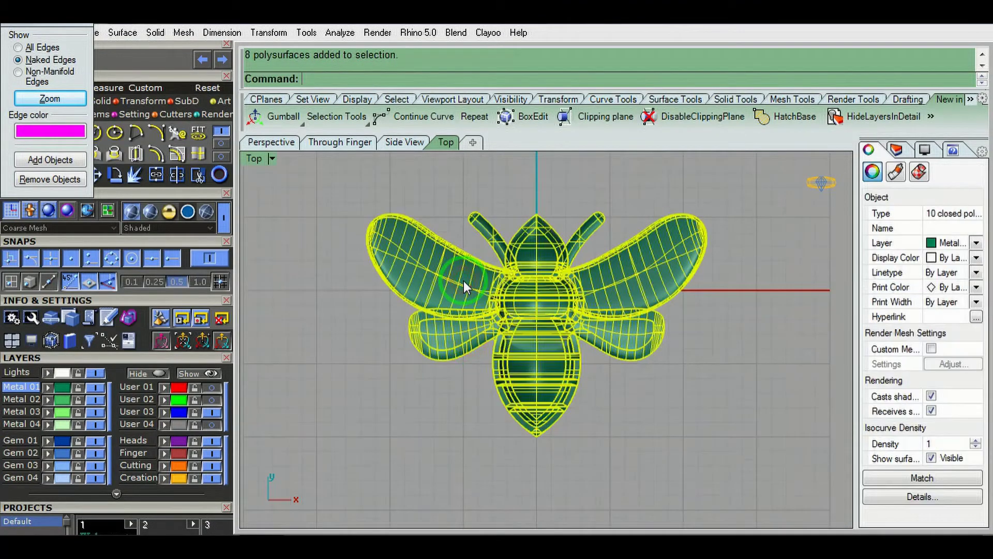
pyautogui.click(564, 338)
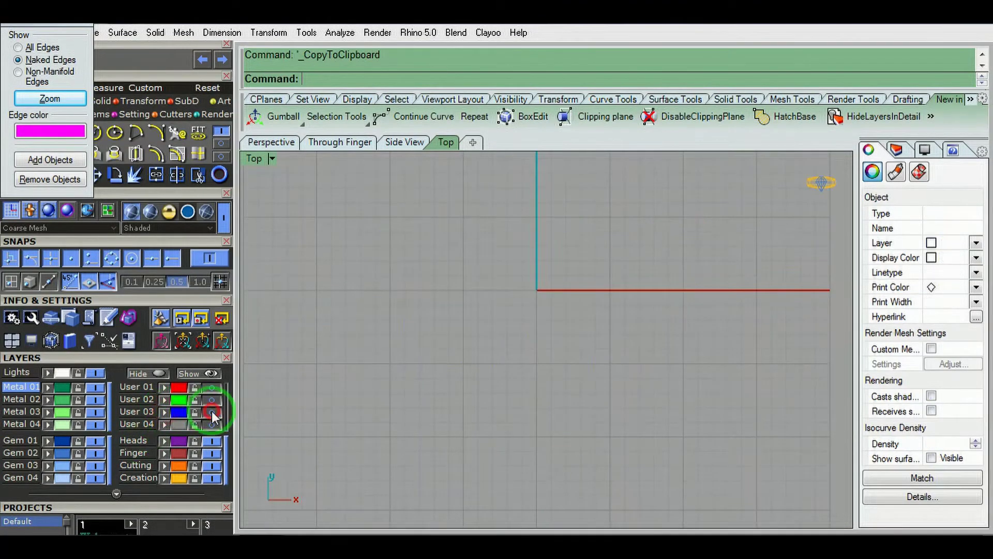
pyautogui.hotkey('ctrl', 's')
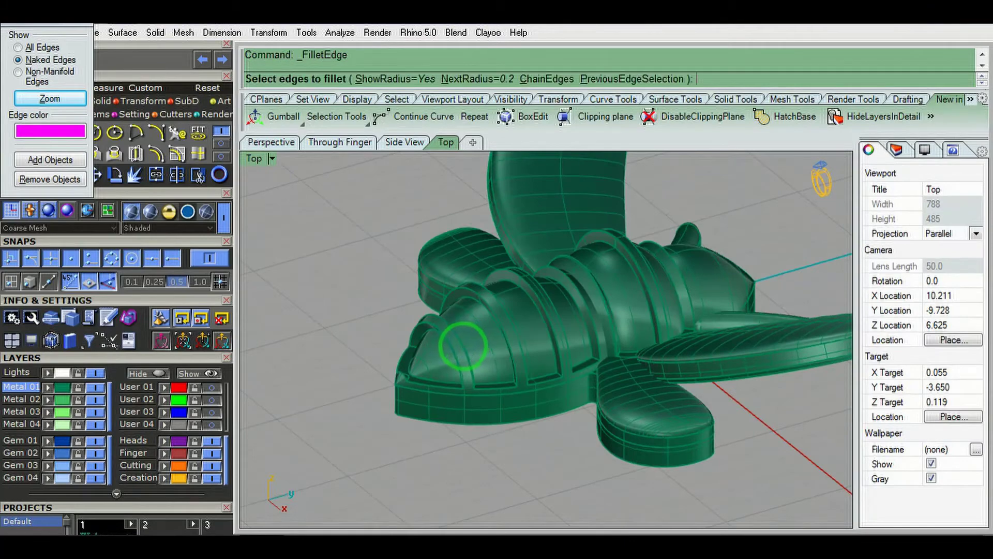
pyautogui.write('.1')
# Round the first body-band edges with 0.1 fillets
pyautogui.scroll(5, 437, 393)
pyautogui.click(365, 348)
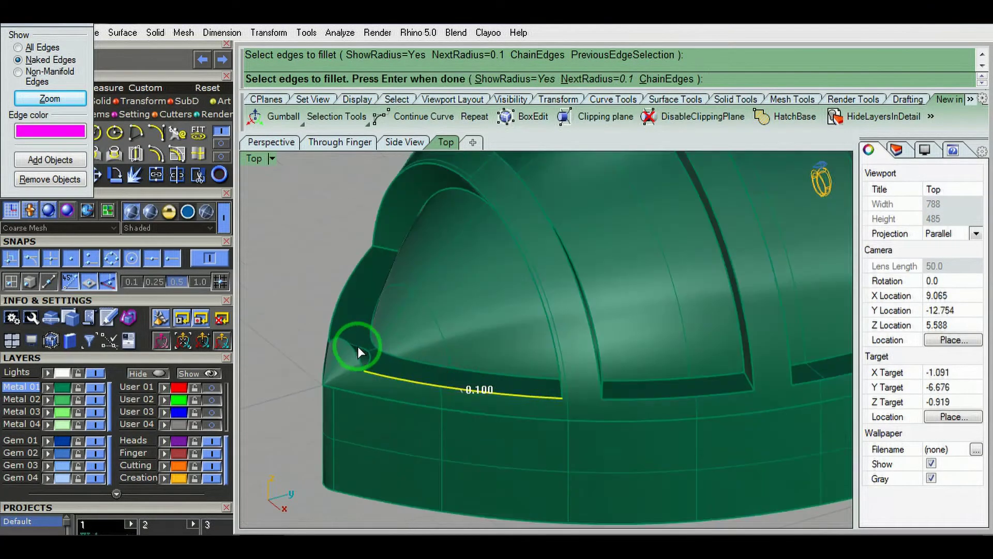
pyautogui.press('Return')
pyautogui.press('Return')
pyautogui.press('Return')
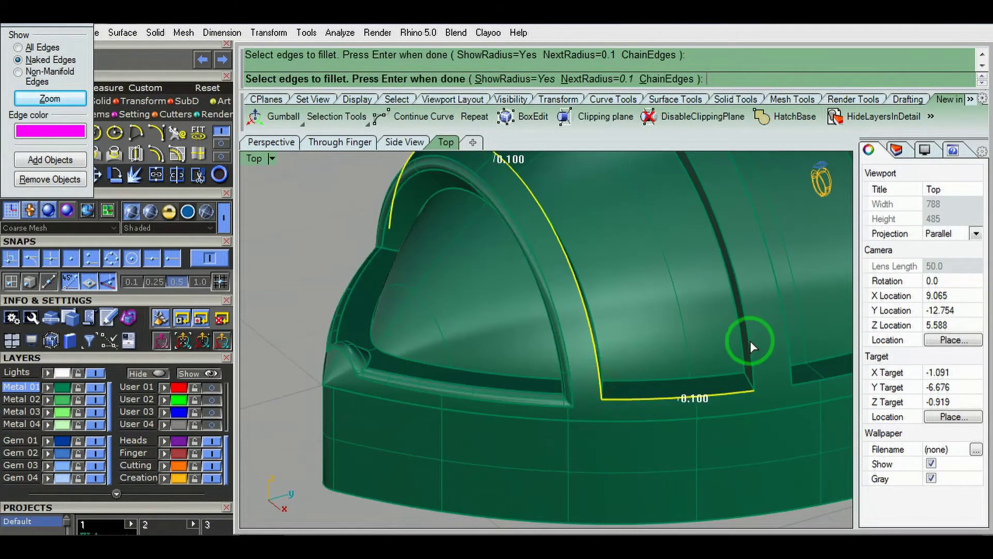
pyautogui.moveTo(753, 345); pyautogui.dragTo(537, 336, button='right')
pyautogui.press('Return')
pyautogui.moveTo(442, 244); pyautogui.dragTo(503, 348, button='right')
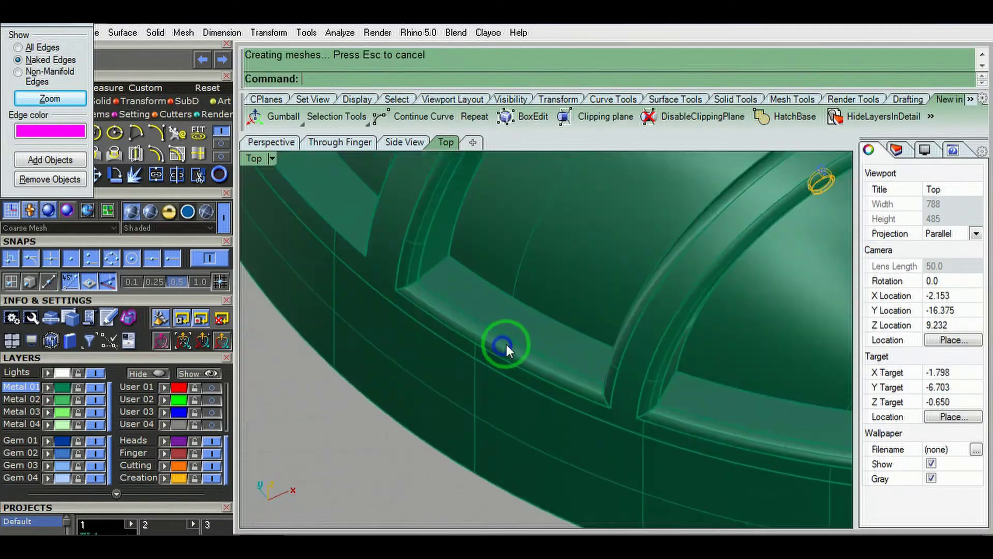
pyautogui.press('Return')
pyautogui.scroll(-5, 504, 336)
# Apply 0.1 fillets to the remaining band edges, including those on the far side
pyautogui.click(566, 353)
pyautogui.scroll(3, 518, 341)
pyautogui.scroll(3, 628, 456)
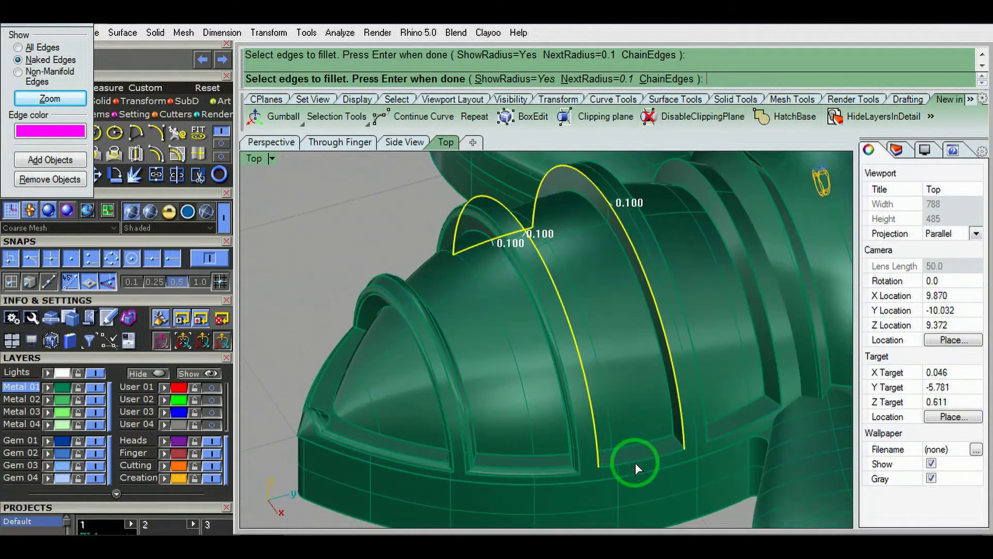
pyautogui.press('Return')
pyautogui.click(761, 393)
pyautogui.moveTo(765, 382); pyautogui.dragTo(778, 351, button='right')
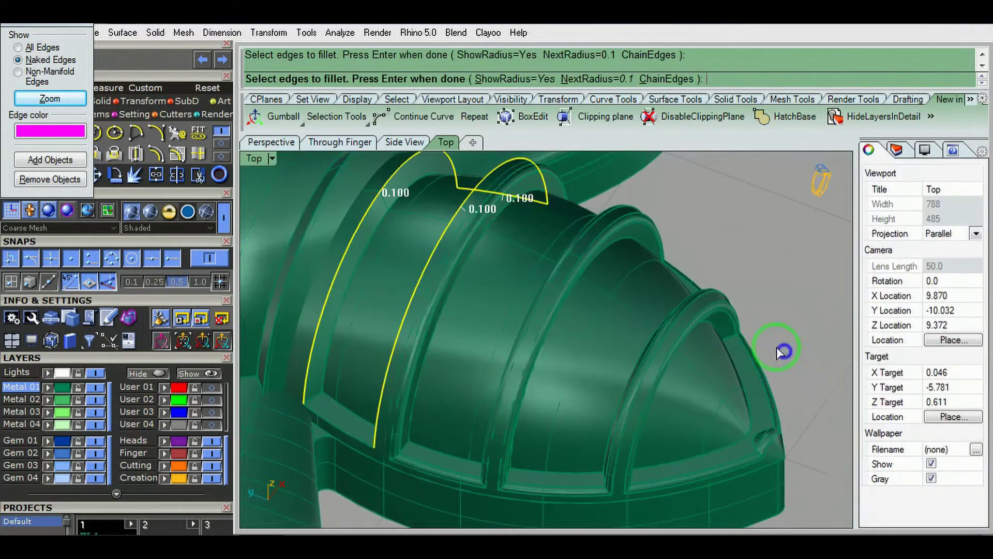
pyautogui.press('Return')
pyautogui.scroll(-5, 422, 334)
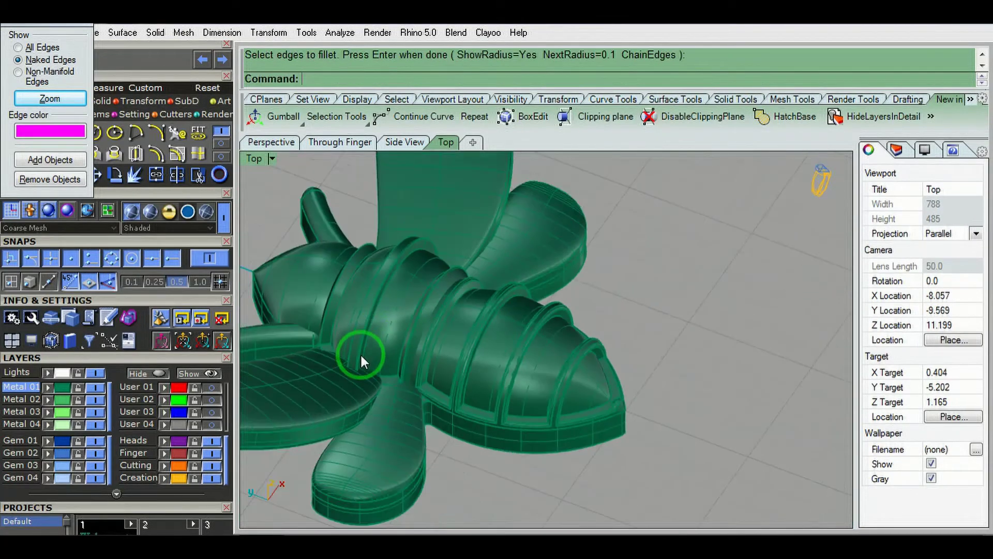
pyautogui.moveTo(360, 353); pyautogui.dragTo(501, 321, button='right')
pyautogui.scroll(3, 486, 334)
# Hide the surrounding parts and inspect the isolated body segment's rim and sides
pyautogui.press('Escape')
pyautogui.click(479, 292)
pyautogui.hotkey('ctrl', 'h')
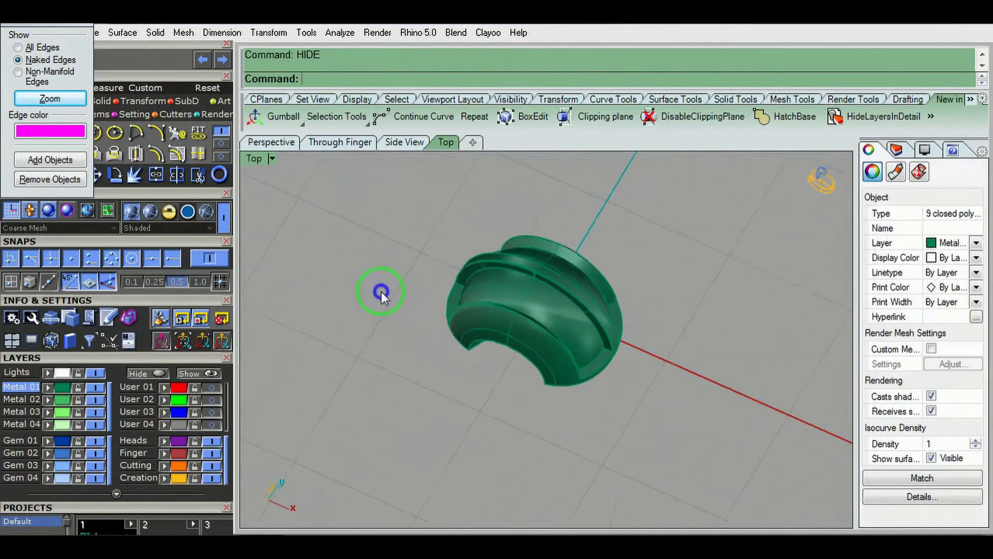
pyautogui.moveTo(380, 290); pyautogui.dragTo(570, 358, button='right')
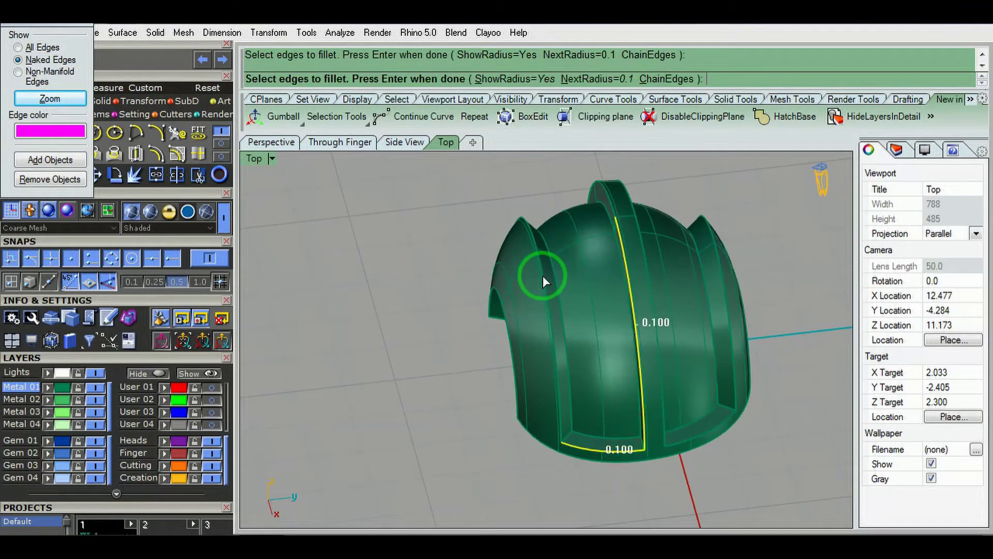
pyautogui.moveTo(613, 194); pyautogui.dragTo(363, 311, button='right')
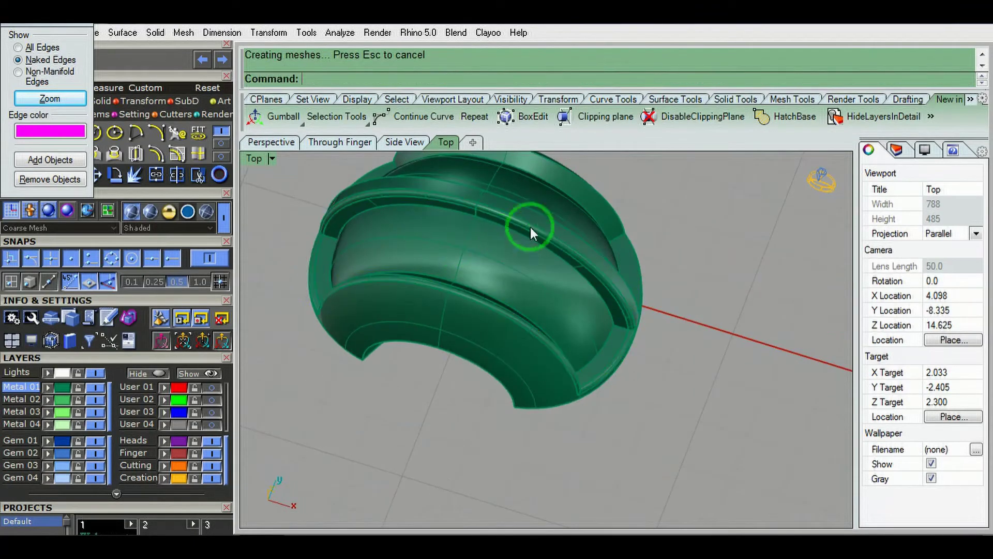
pyautogui.moveTo(574, 177); pyautogui.dragTo(466, 422, button='right')
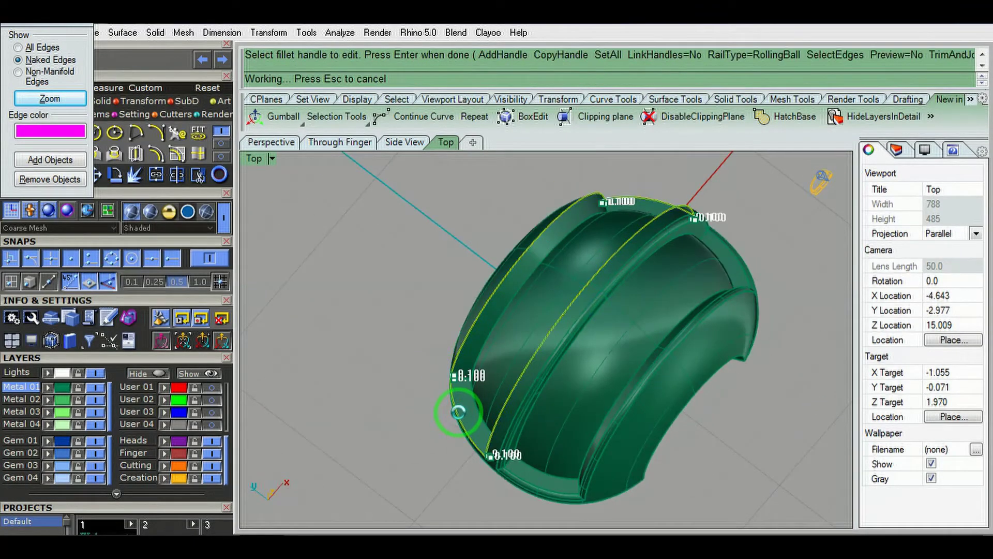
# Show all hidden bee parts again and orbit around the full model
pyautogui.hotkey('ctrl', 'alt', 'h')
pyautogui.moveTo(601, 380)
pyautogui.mouseDown(button='right')
pyautogui.moveTo(580, 412)
pyautogui.moveTo(473, 293)
pyautogui.moveTo(538, 381)
pyautogui.moveTo(579, 307)
pyautogui.mouseUp(button='right')
pyautogui.hotkey('ctrl', 'g')
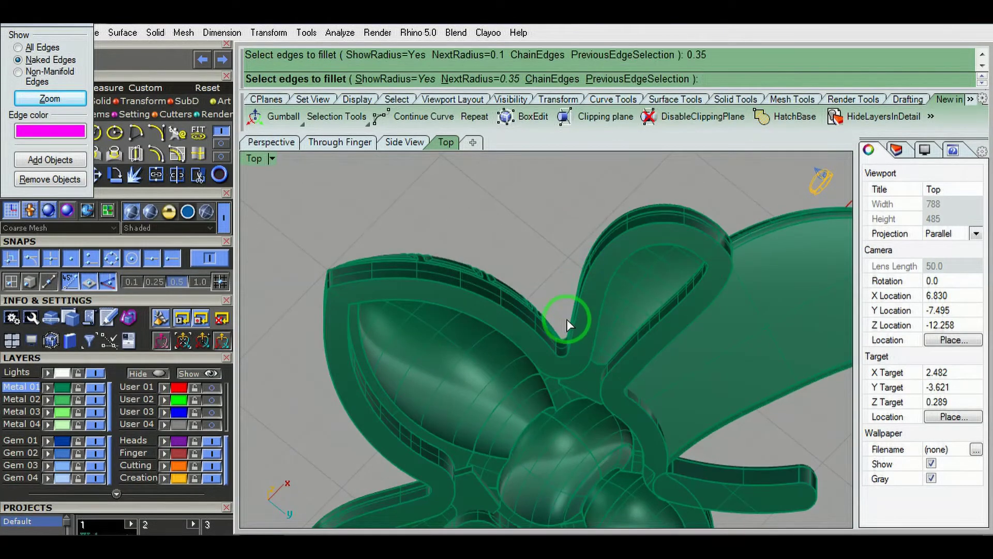
# Round the bee's outline edge with a 0.2 fillet
pyautogui.click(563, 354)
pyautogui.scroll(-3, 599, 380)
pyautogui.press('Return')
pyautogui.press('Return')
pyautogui.scroll(5, 609, 403)
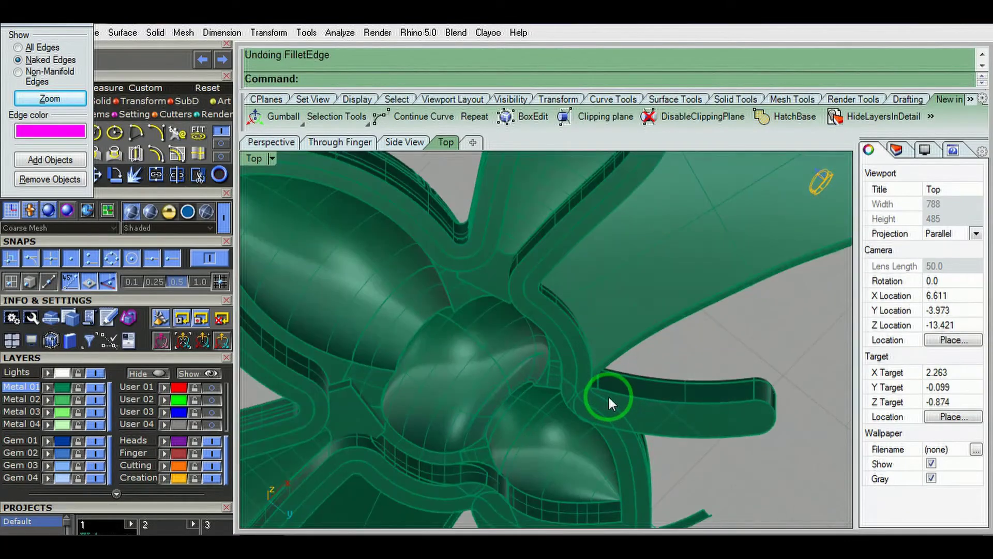
pyautogui.click(582, 342)
pyautogui.scroll(3, 627, 462)
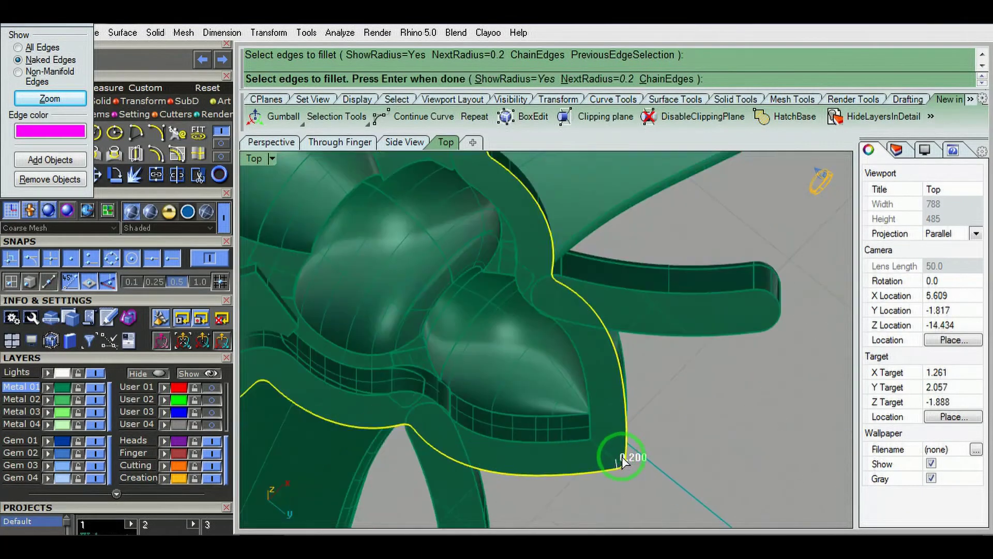
pyautogui.press('Return')
pyautogui.press('Return')
pyautogui.moveTo(643, 466)
pyautogui.mouseDown(button='right')
pyautogui.moveTo(551, 339)
pyautogui.moveTo(327, 280)
pyautogui.mouseUp(button='right')
# Fillet the outer outline edges with a 0.15 radius
pyautogui.press('Return')
pyautogui.write('15')
pyautogui.press('Return')
pyautogui.click(326, 278)
pyautogui.scroll(-3, 479, 285)
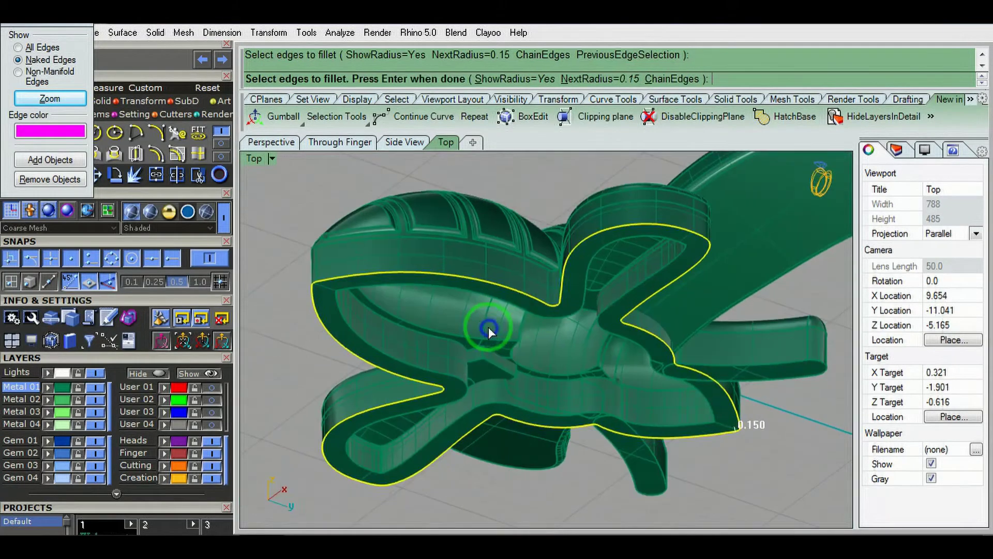
pyautogui.scroll(5, 600, 315)
pyautogui.press('Return')
# Add 0.15 fillets to the frame's lobe edges, including the far side
pyautogui.press('Return')
pyautogui.scroll(-5, 595, 322)
pyautogui.moveTo(505, 328); pyautogui.dragTo(559, 317, button='right')
pyautogui.scroll(5, 617, 293)
pyautogui.press('Return')
pyautogui.click(623, 285)
pyautogui.click(654, 296)
pyautogui.click(725, 323)
pyautogui.moveTo(654, 296)
pyautogui.mouseDown(button='right')
pyautogui.moveTo(533, 316)
pyautogui.moveTo(514, 414)
pyautogui.moveTo(554, 415)
pyautogui.mouseUp(button='right')
pyautogui.press('Return')
pyautogui.press('Return')
pyautogui.scroll(-3, 541, 356)
pyautogui.moveTo(541, 356)
pyautogui.mouseDown(button='right')
pyautogui.moveTo(581, 461)
pyautogui.moveTo(468, 284)
pyautogui.moveTo(616, 423)
pyautogui.mouseUp(button='right')
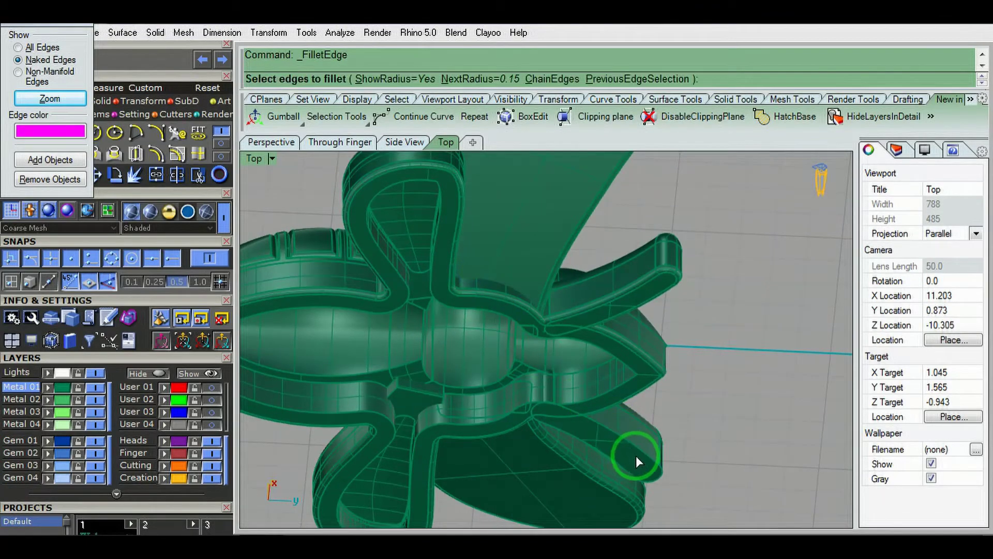
# Round the wing's lower edge and its matching edge with a 0.15 fillet
pyautogui.press('Return')
pyautogui.scroll(2, 632, 447)
pyautogui.click(675, 478)
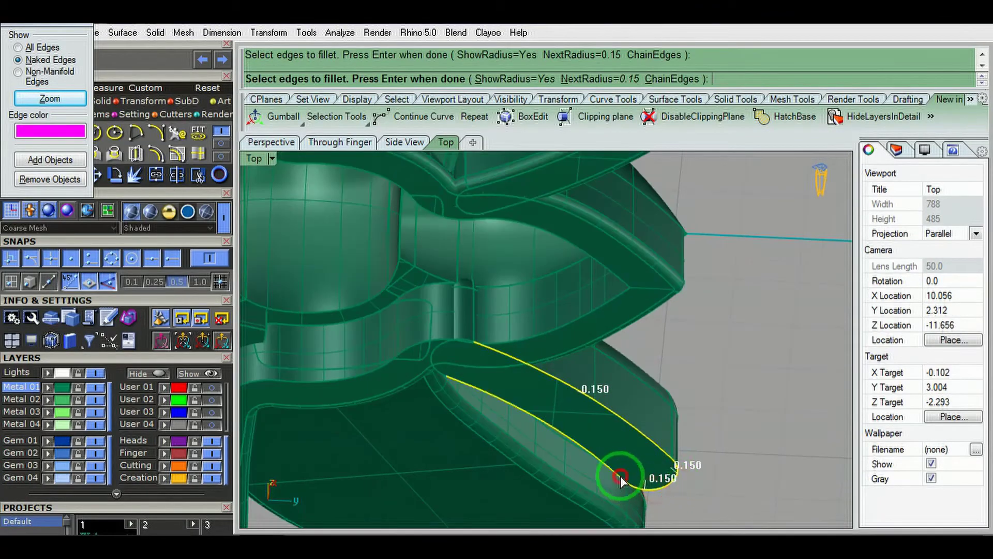
pyautogui.scroll(-2, 621, 478)
pyautogui.click(460, 328)
pyautogui.press('Return')
pyautogui.scroll(-4, 454, 404)
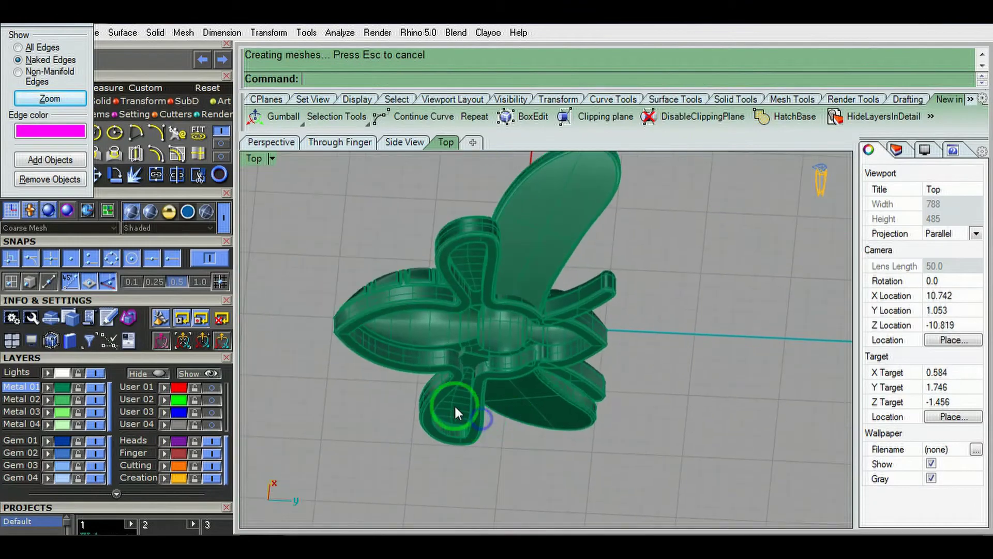
pyautogui.press('Return')
# Show the whole bee from the Top view, zoomed to extents
pyautogui.moveTo(454, 405); pyautogui.dragTo(581, 403, button='right')
pyautogui.scroll(-3, 584, 375)
pyautogui.press('Escape')
pyautogui.hotkey('ctrl', 'shift', 'e')
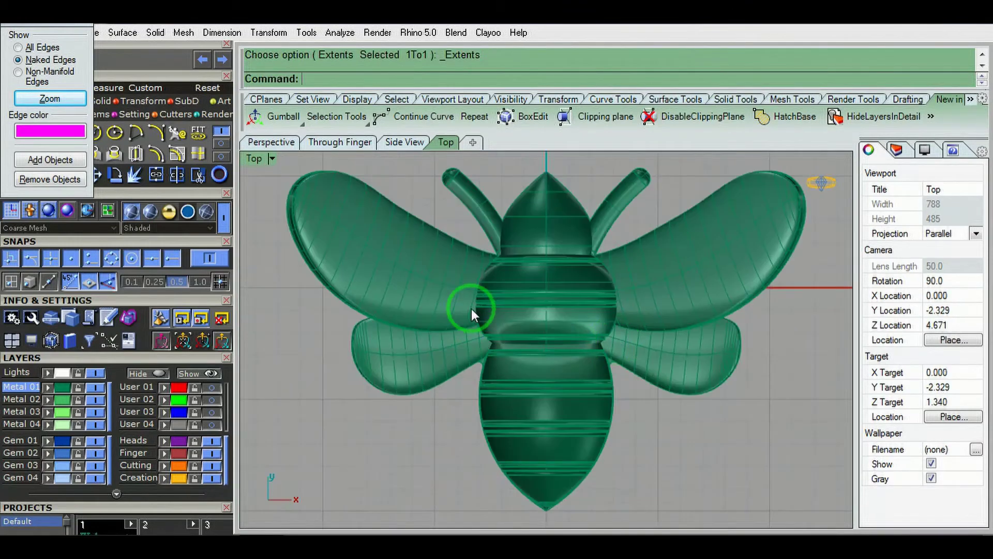
# Isolate the body band pieces with ShowSelected, then show the whole bee again
pyautogui.click(580, 307)
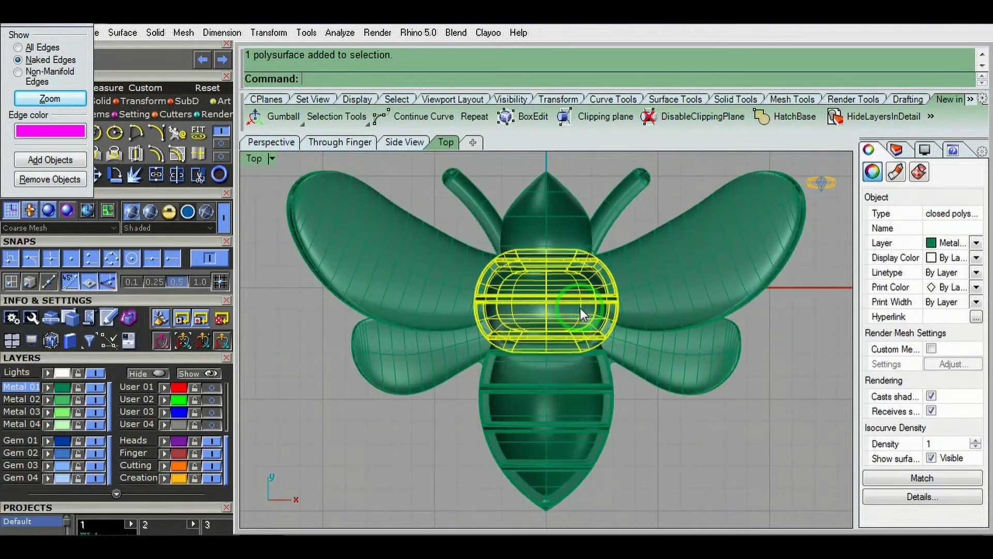
pyautogui.hotkey('ctrl', 'a')
pyautogui.click(731, 443)
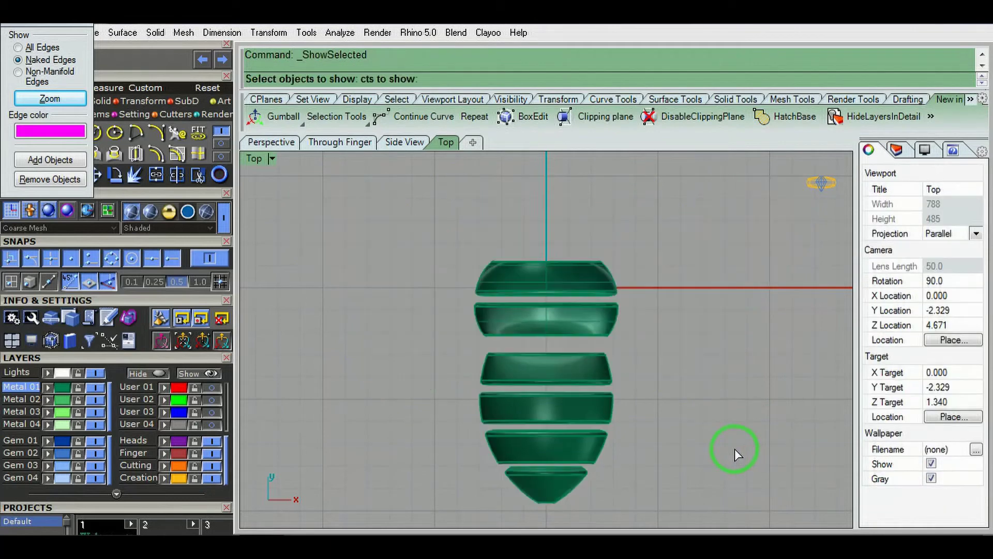
pyautogui.rightClick(594, 315)
pyautogui.hotkey('ctrl', 'alt', 'r')
pyautogui.hotkey('ctrl', 'alt', 's')
# Set all 16 parts to take material by Object, then view the bee rendered from the Front
pyautogui.hotkey('ctrl', 'a')
pyautogui.click(896, 151)
pyautogui.click(956, 230)
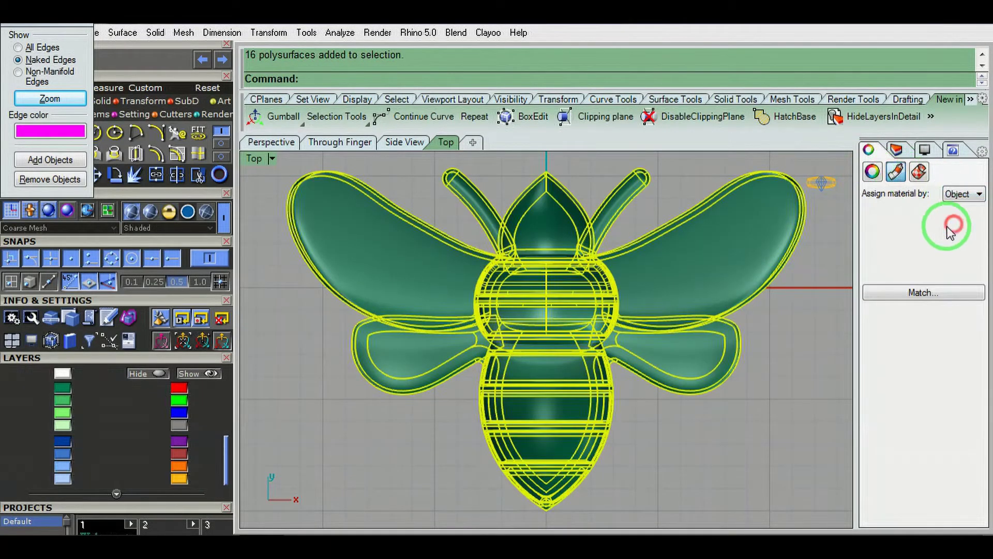
pyautogui.click(800, 310)
pyautogui.hotkey('ctrl', 'alt', 'r')
pyautogui.moveTo(800, 310)
pyautogui.mouseDown(button='right')
pyautogui.moveTo(616, 334)
pyautogui.moveTo(603, 284)
pyautogui.mouseUp(button='right')
pyautogui.hotkey('ctrl', 'F2')
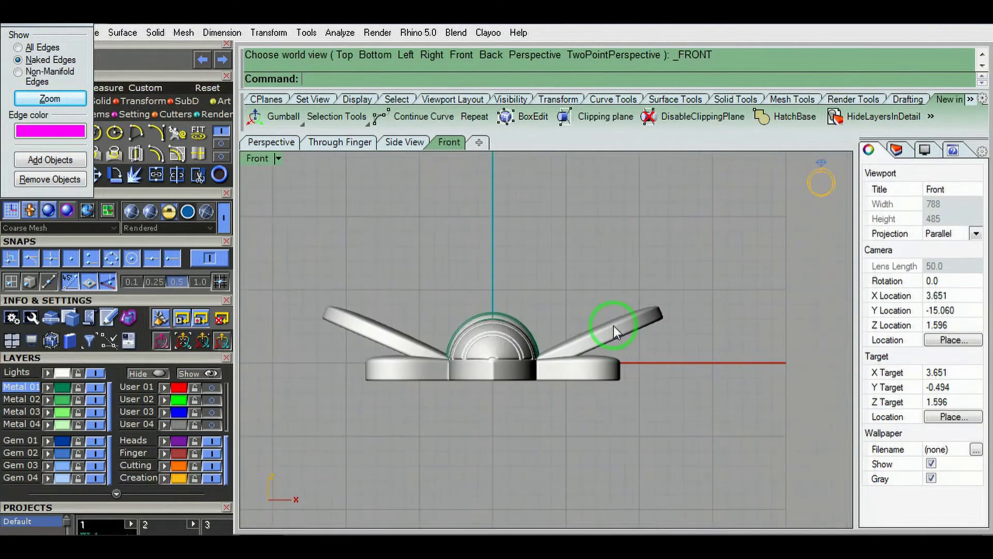
# Return to shaded display and switch to the Front view
pyautogui.hotkey('ctrl', 'alt', 's')
pyautogui.hotkey('ctrl', 'F1')
pyautogui.hotkey('ctrl', 'a')
pyautogui.write('F')
pyautogui.hotkey('ctrl', 'F2')
# Bend one antenna outward from its base to its tip
pyautogui.click(736, 354)
pyautogui.write('Bend')
pyautogui.press('Return')
pyautogui.click(517, 429)
pyautogui.scroll(3, 748, 336)
pyautogui.click(748, 337)
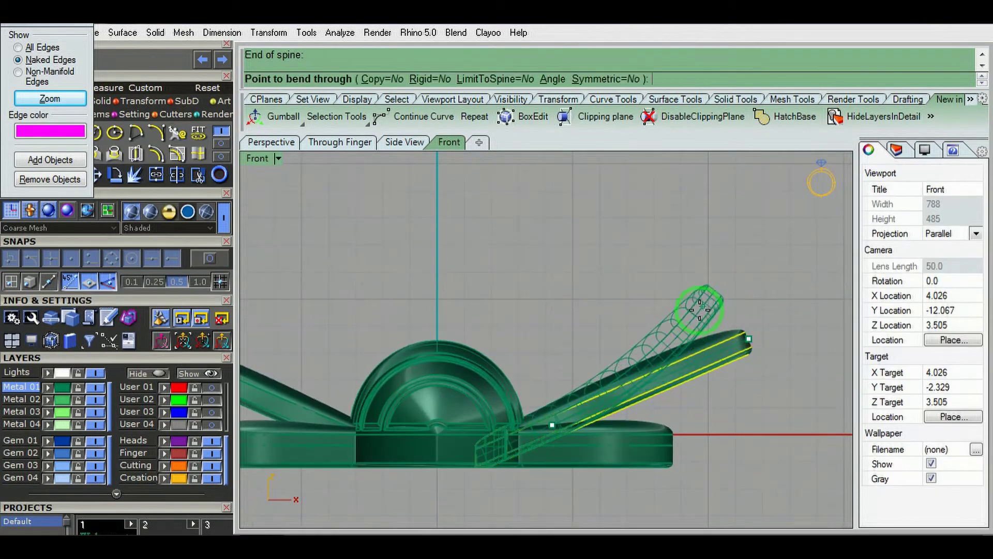
pyautogui.click(692, 316)
pyautogui.scroll(-3, 688, 321)
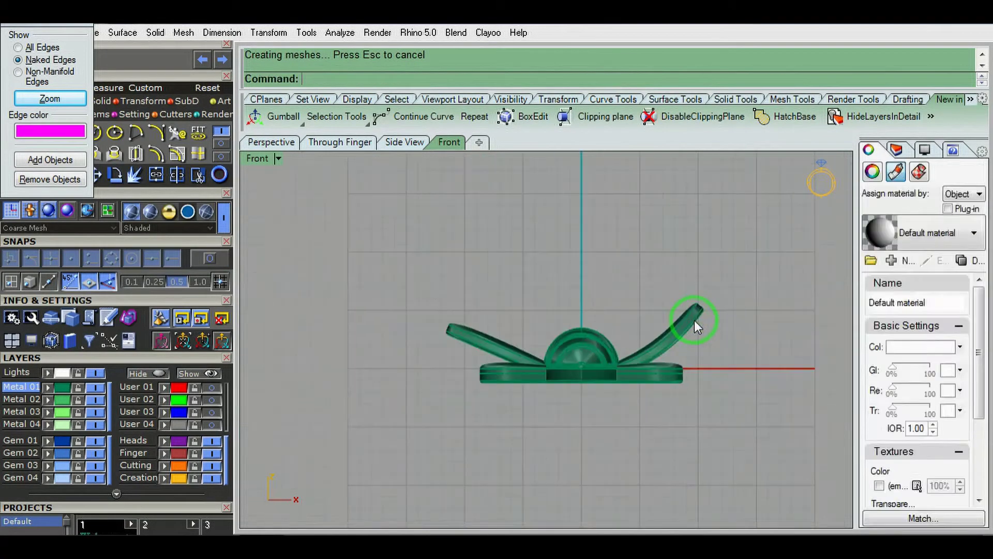
# Mirror the bent antenna across the centre line to make the pair
pyautogui.click(672, 331)
pyautogui.write('Mirror')
pyautogui.press('Return')
pyautogui.click(604, 221)
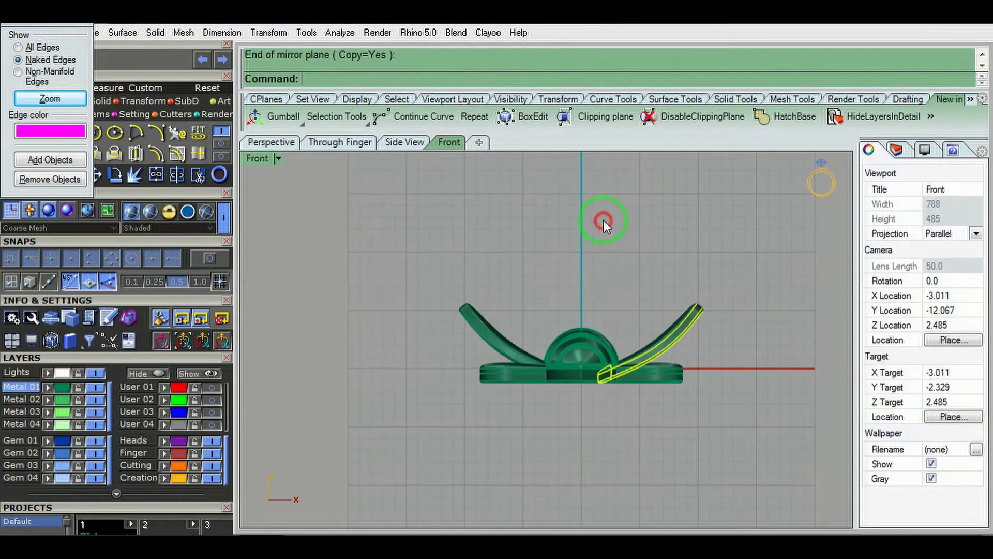
pyautogui.click(725, 309)
# Check both antennae in 3D, then return to the Top view at zoom extents
pyautogui.hotkey('ctrl', 'F1')
pyautogui.scroll(2, 725, 308)
pyautogui.keyDown('ctrl'); pyautogui.keyDown('shift'); pyautogui.moveTo(681, 290); pyautogui.dragTo(558, 285, button='right'); pyautogui.keyUp('shift'); pyautogui.keyUp('ctrl')
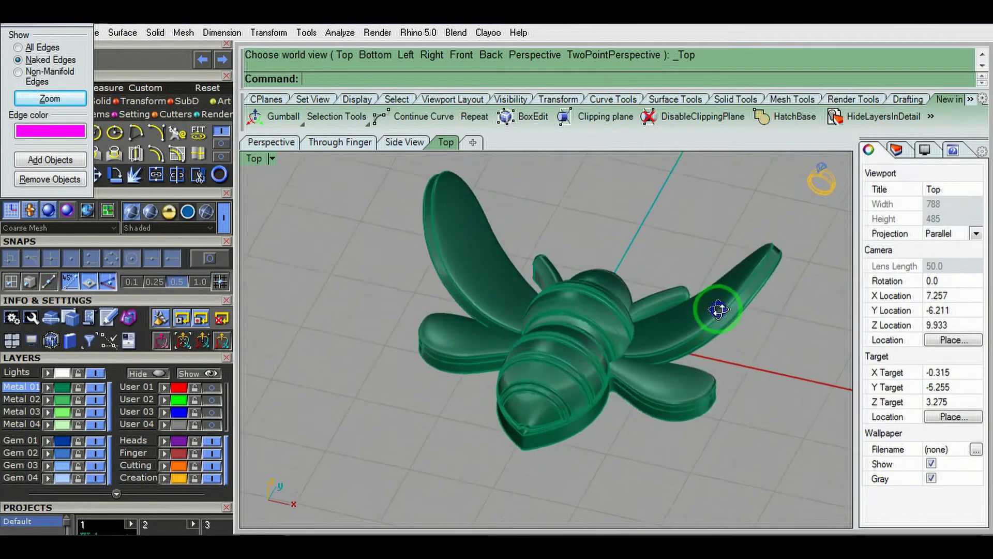
pyautogui.hotkey('ctrl', 'shift', 'e')
pyautogui.moveTo(632, 346); pyautogui.dragTo(676, 337, button='right')
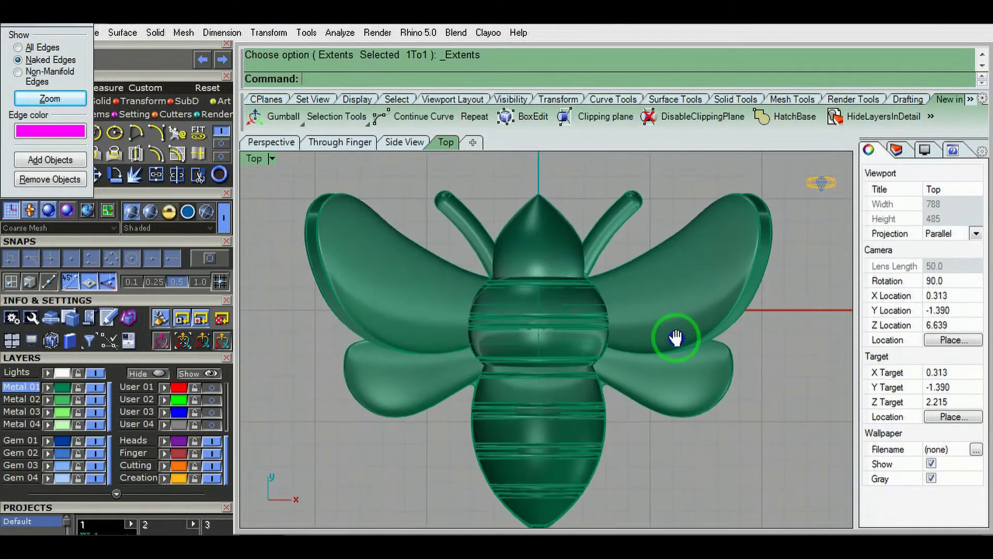
pyautogui.hotkey('ctrl', 'F2')
pyautogui.hotkey('ctrl', 'F1')
pyautogui.click(689, 359)
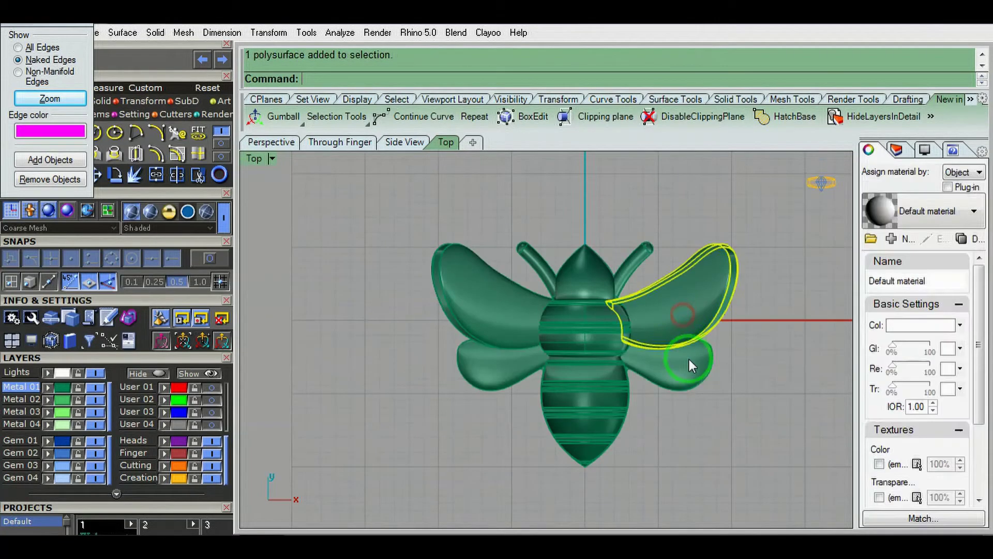
# Save the model as HONEY BEE.3dm
pyautogui.keyDown('shift'); pyautogui.click(550, 313); pyautogui.keyUp('shift')
pyautogui.press('Escape')
pyautogui.hotkey('ctrl', 'shift', 'e')
pyautogui.hotkey('ctrl', 's')
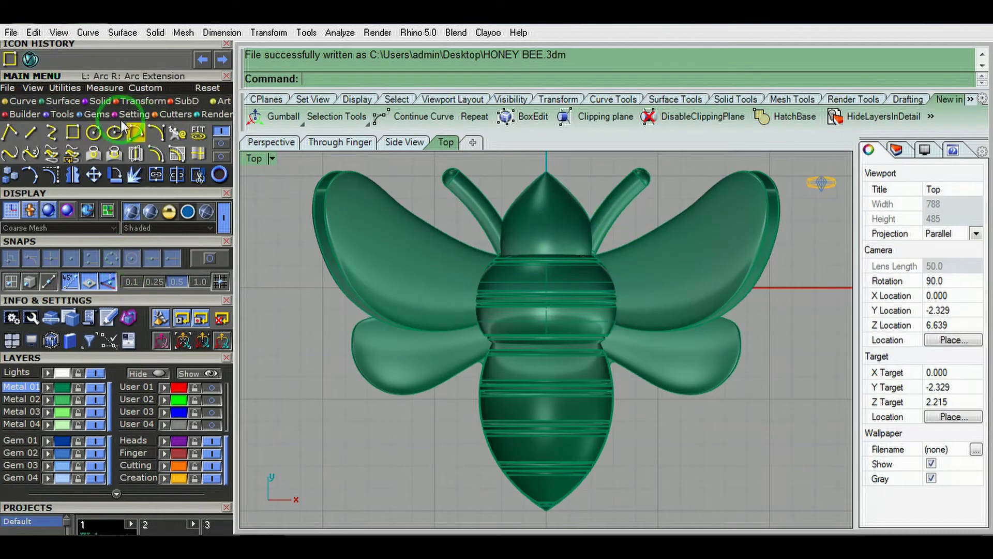
# Create a sphere at the origin with the default radius
pyautogui.click(100, 101)
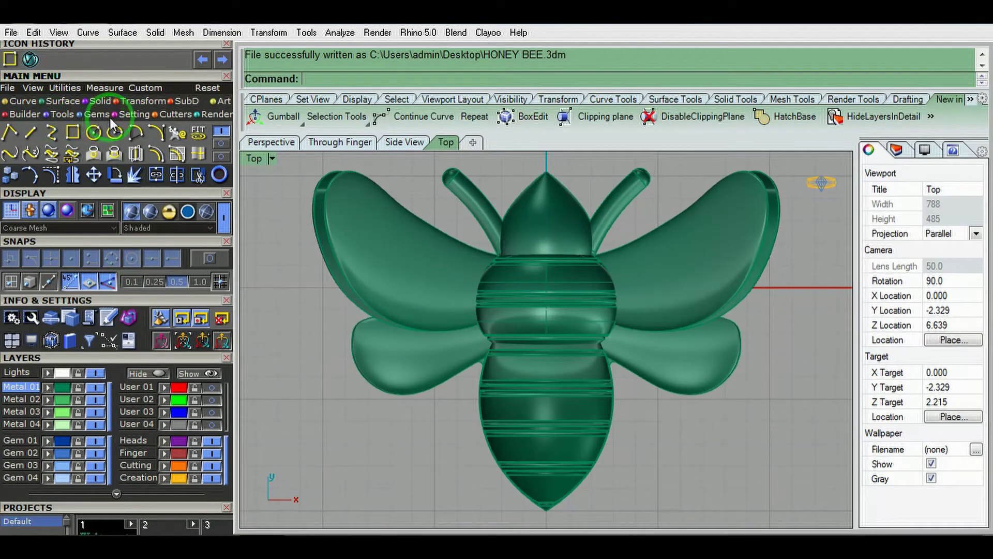
pyautogui.click(51, 154)
pyautogui.write('0')
pyautogui.press('Return')
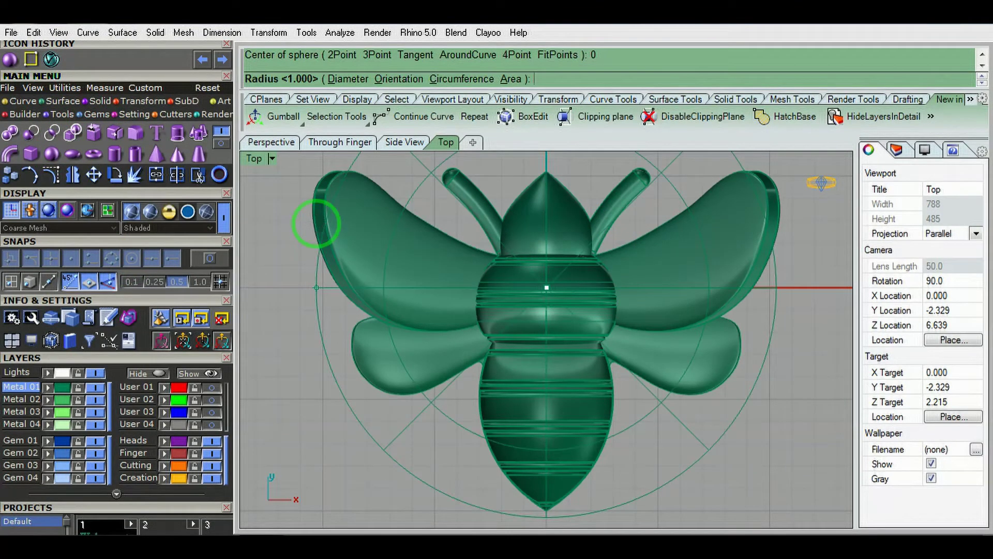
pyautogui.press('Return')
# Orient a copy of the sphere onto the bee's head dome with OrientOnSrf
pyautogui.click(582, 330)
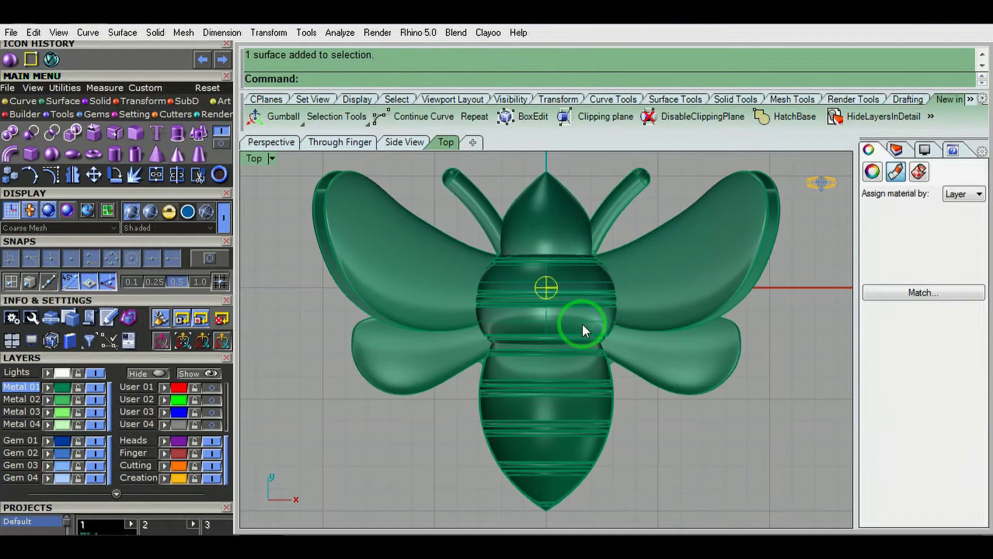
pyautogui.click(827, 340)
pyautogui.scroll(3, 566, 202)
pyautogui.click(565, 202)
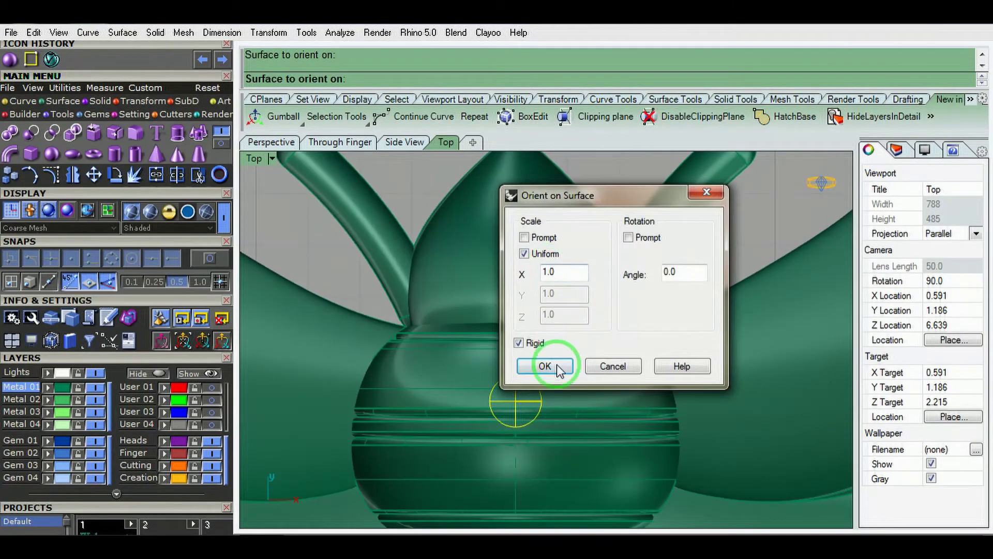
pyautogui.click(558, 367)
pyautogui.click(413, 78)
pyautogui.scroll(2, 553, 277)
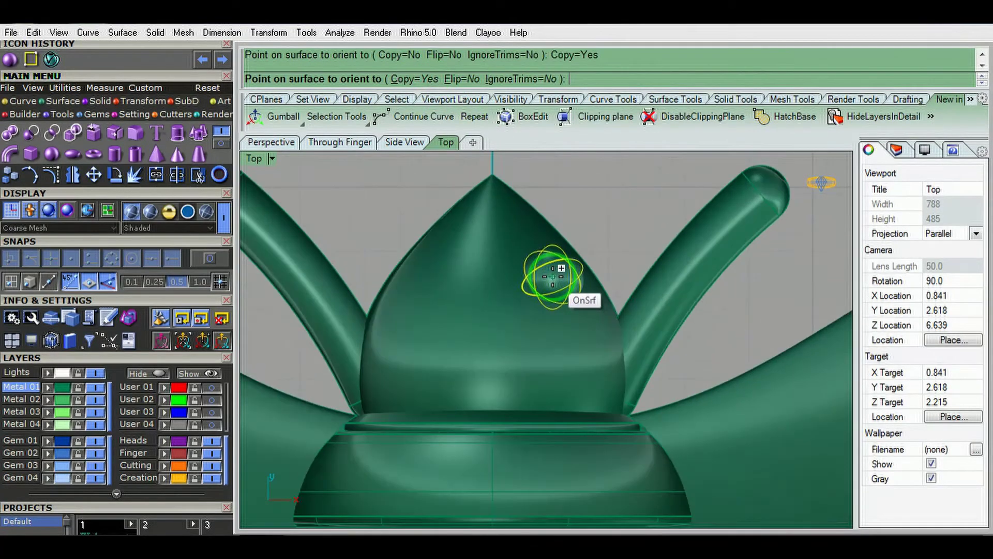
pyautogui.scroll(-2, 553, 277)
pyautogui.click(586, 290)
pyautogui.press('Return')
# Move the eye sphere to its spot beside the head tip
pyautogui.scroll(-2, 577, 287)
pyautogui.scroll(-2, 485, 331)
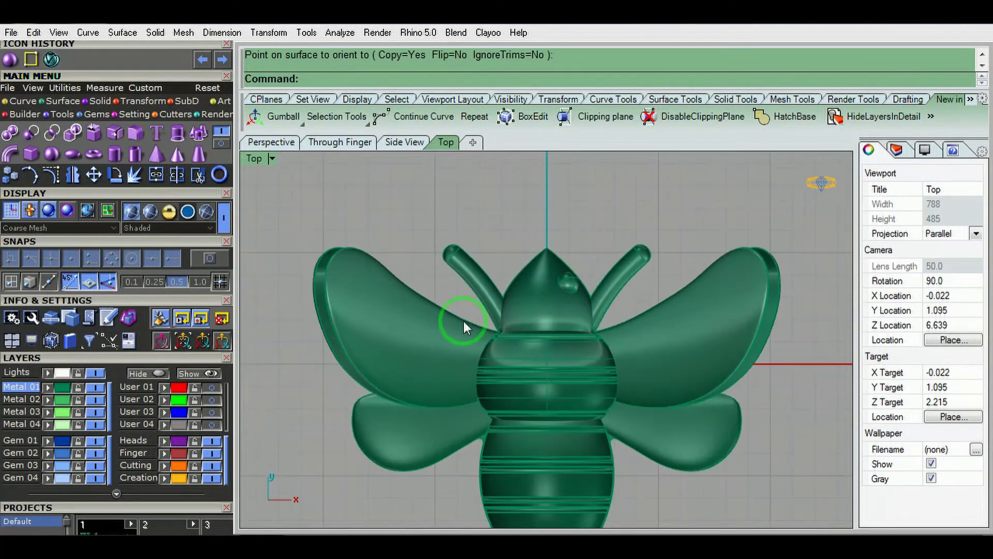
pyautogui.click(599, 395)
pyautogui.click(569, 332)
pyautogui.scroll(3, 569, 332)
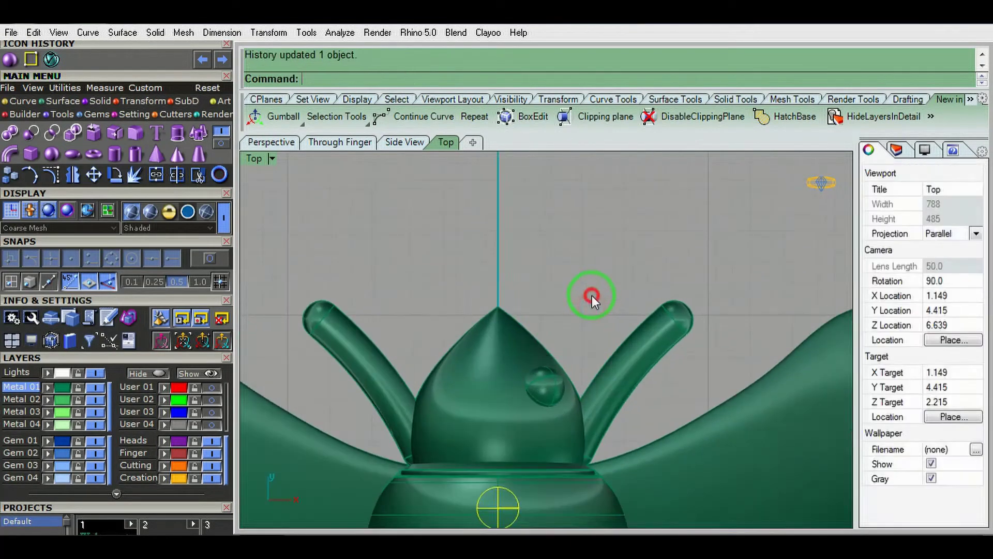
pyautogui.click(591, 296)
pyautogui.moveTo(588, 293)
pyautogui.keyDown('ctrl'); pyautogui.keyDown('shift'); pyautogui.mouseDown(button='right')
pyautogui.moveTo(373, 244)
pyautogui.moveTo(599, 284)
pyautogui.moveTo(568, 321)
pyautogui.mouseUp(button='right'); pyautogui.keyUp('shift'); pyautogui.keyUp('ctrl')
pyautogui.press('Return')
# Mirror the eye across the bee's centre line to add the second eye
pyautogui.write('T')
pyautogui.press('Escape')
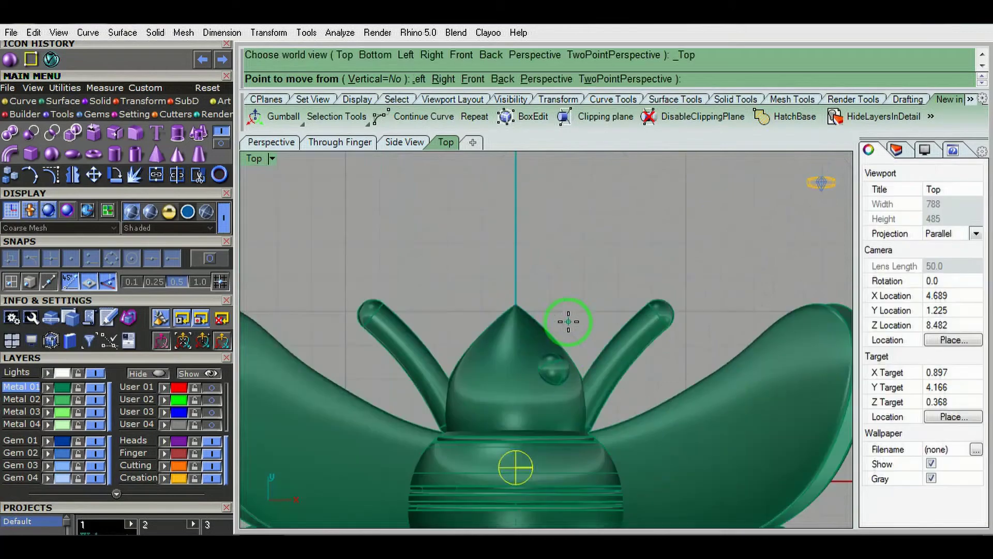
pyautogui.write('Mirror')
pyautogui.press('Return')
pyautogui.click(563, 369)
pyautogui.click(554, 211)
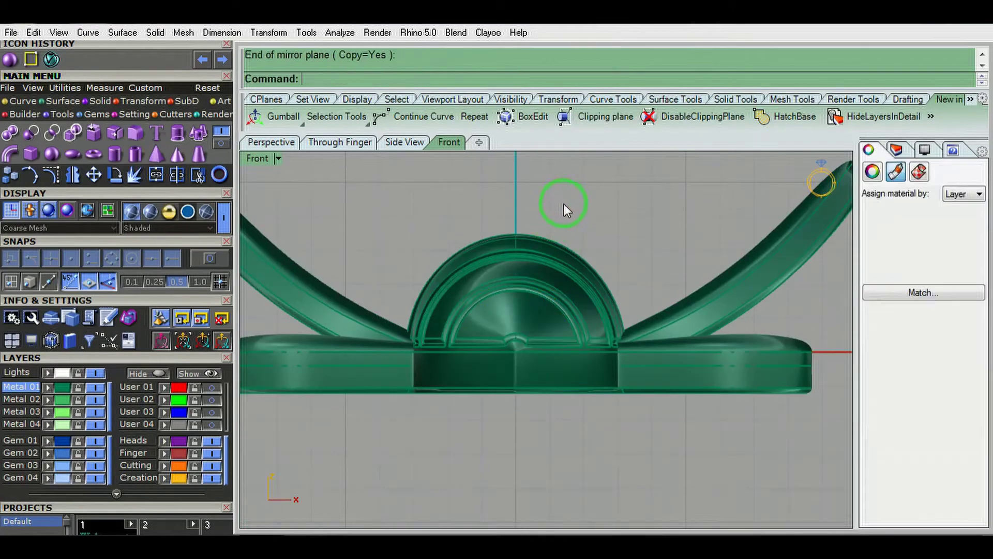
# Move both eyes into position on the head and scale them in one direction
pyautogui.hotkey('ctrl', 'F1')
pyautogui.scroll(3, 531, 292)
pyautogui.moveTo(405, 244); pyautogui.dragTo(602, 475, button='right')
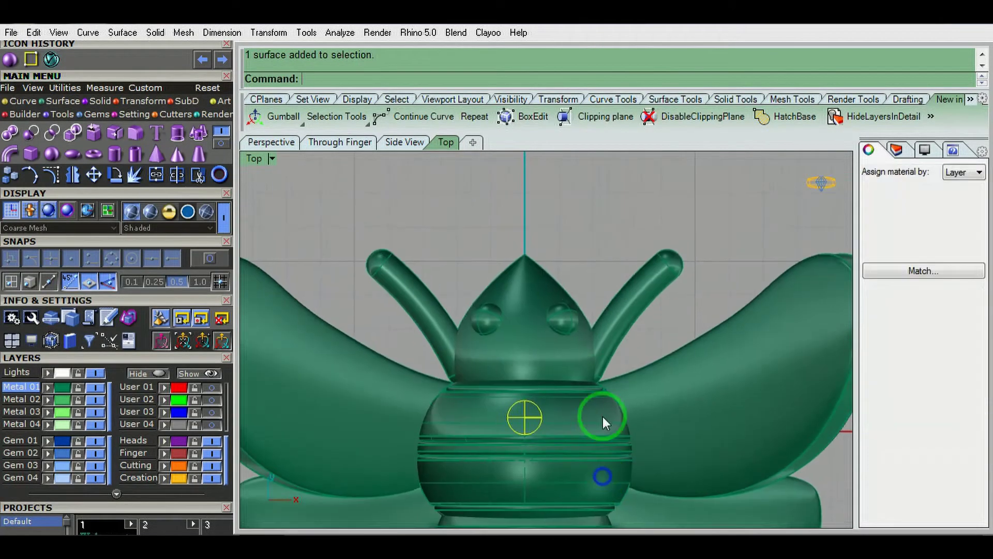
pyautogui.scroll(2, 600, 245)
pyautogui.press('Return')
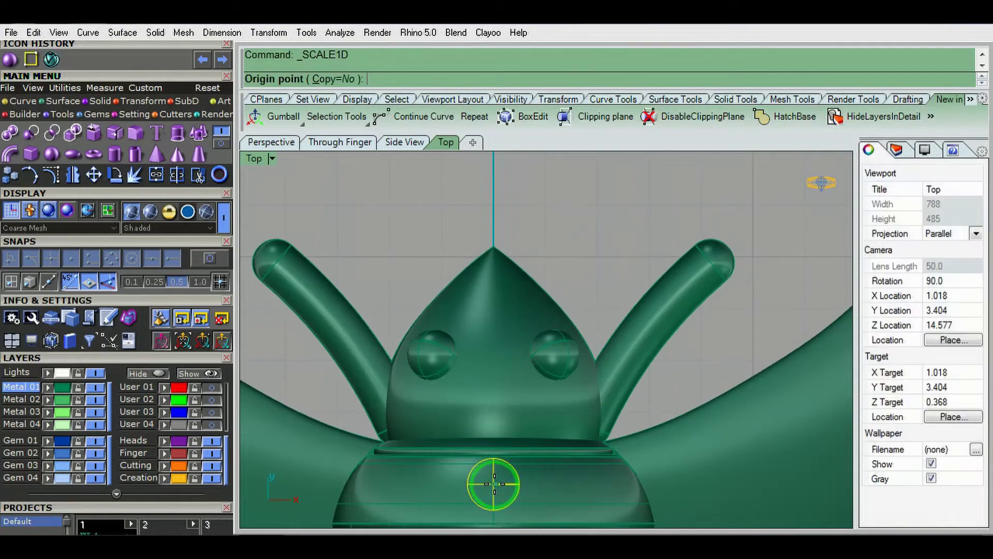
pyautogui.write('0')
pyautogui.click(493, 481)
pyautogui.click(533, 243)
pyautogui.press('Return')
# Flatten the eye with Scale1D from origin 0 in the Front view
pyautogui.hotkey('ctrl', 'F2')
pyautogui.write('0')
pyautogui.press('Return')
pyautogui.moveTo(510, 275); pyautogui.dragTo(486, 369, button='right')
pyautogui.click(497, 240)
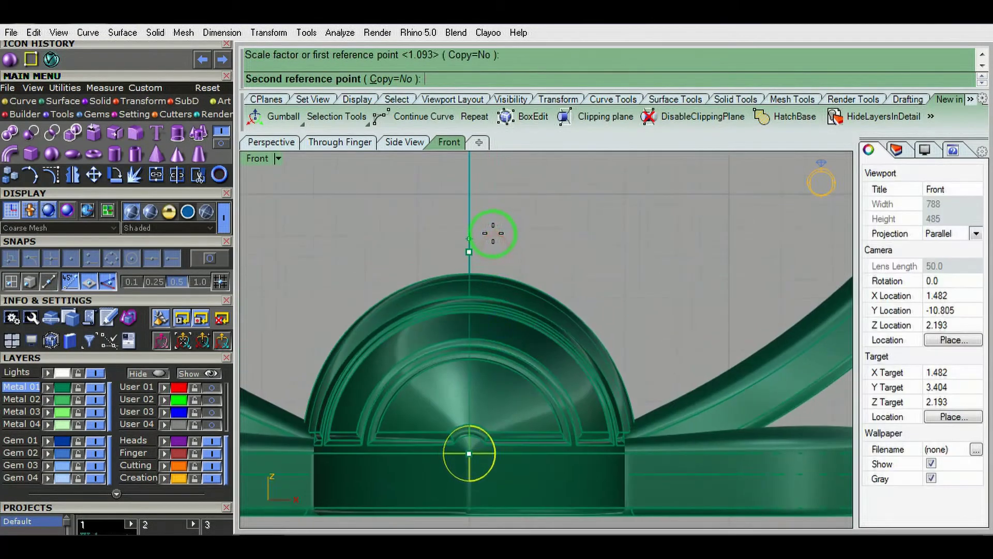
pyautogui.click(494, 261)
# Nudge the eyes slightly into place in the Top view
pyautogui.hotkey('ctrl', 'F1')
pyautogui.hotkey('ctrl', 'z')
pyautogui.hotkey('ctrl', 'y')
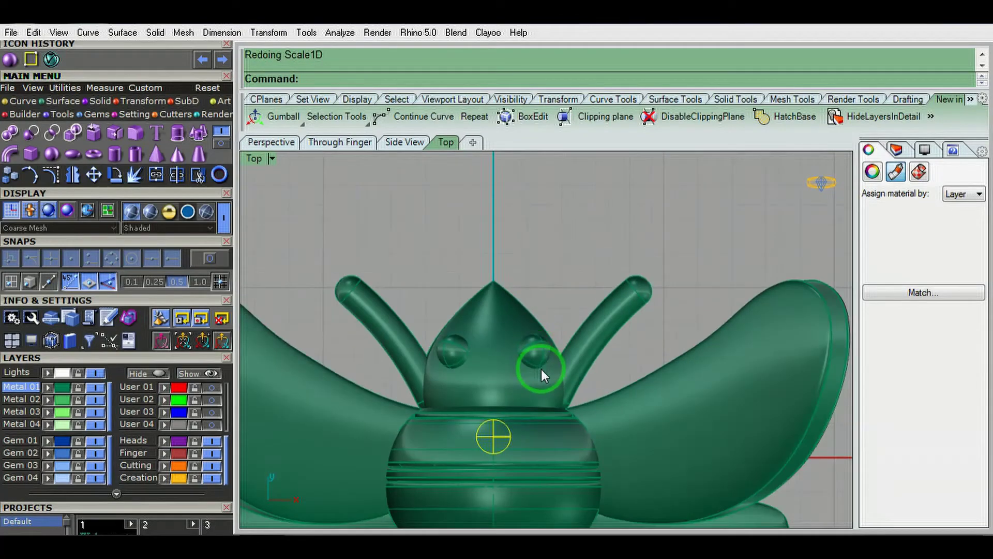
pyautogui.moveTo(548, 325)
pyautogui.mouseDown()
pyautogui.moveTo(576, 249)
pyautogui.moveTo(572, 211)
pyautogui.moveTo(567, 231)
pyautogui.mouseUp()
pyautogui.hotkey('ctrl', 'z')
pyautogui.hotkey('ctrl', 'y')
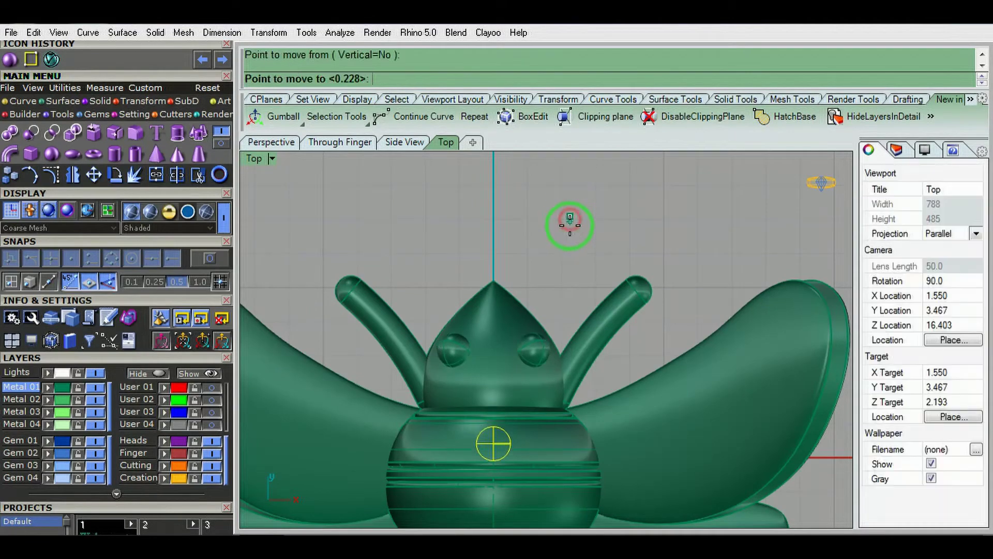
# Orbit, zoom and pan around the bee to inspect the eye on its head
pyautogui.scroll(-3, 569, 248)
pyautogui.keyDown('ctrl'); pyautogui.keyDown('shift'); pyautogui.moveTo(573, 286); pyautogui.dragTo(394, 290, button='right'); pyautogui.keyUp('shift'); pyautogui.keyUp('ctrl')
pyautogui.press('Escape')
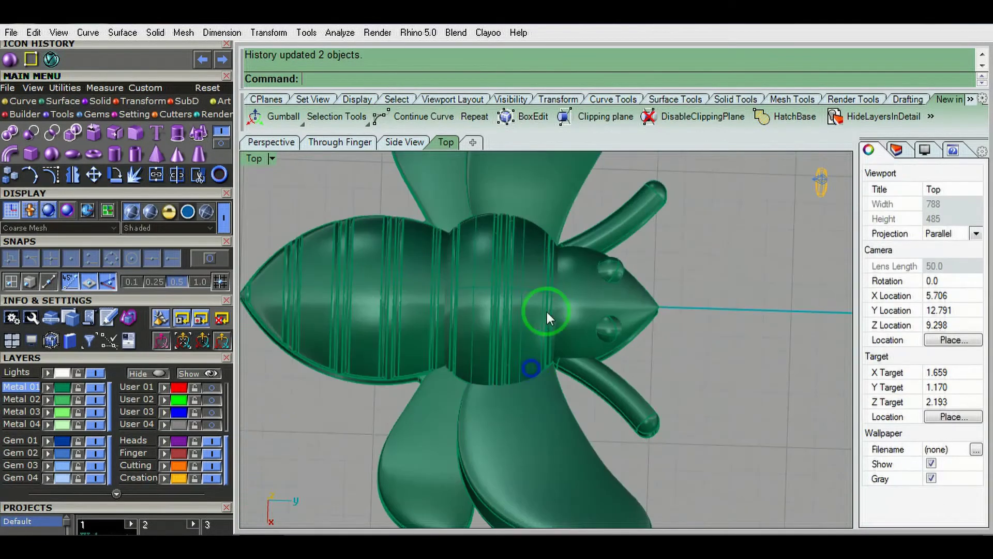
pyautogui.hotkey('ctrl', 'F1')
pyautogui.scroll(2, 486, 332)
pyautogui.click(507, 316)
pyautogui.press('Escape')
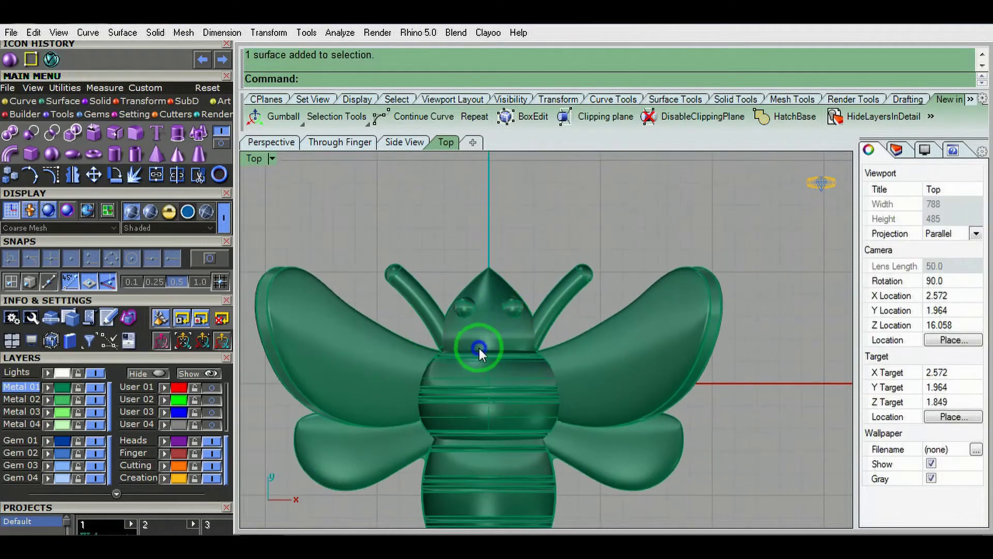
pyautogui.moveTo(479, 349); pyautogui.dragTo(538, 315, button='right')
pyautogui.scroll(-2, 555, 331)
pyautogui.scroll(3, 446, 294)
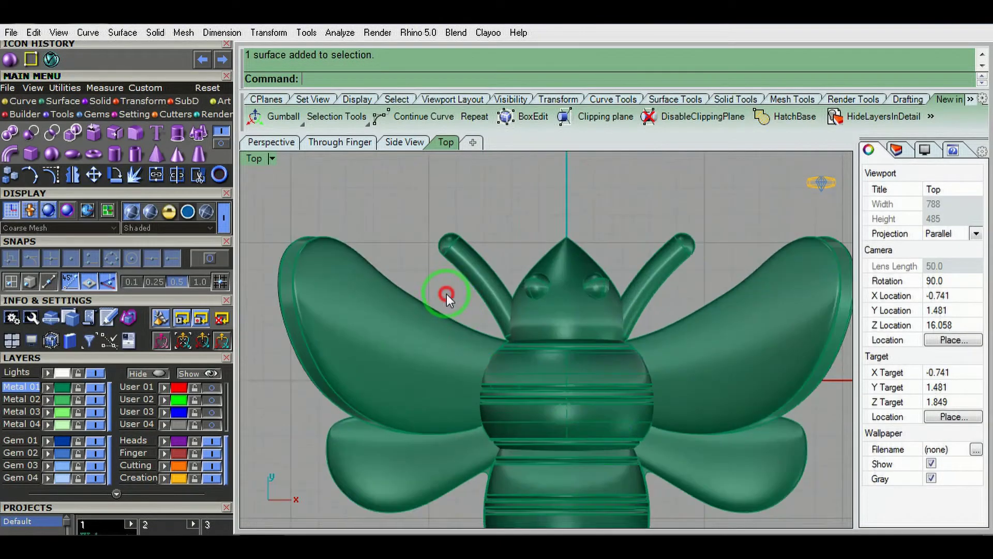
pyautogui.moveTo(593, 411); pyautogui.dragTo(617, 243, button='right')
# Attempt to reposition the eye on the head, then cancel the move
pyautogui.rightClick(618, 244)
pyautogui.click(616, 246)
pyautogui.rightClick(613, 243)
pyautogui.click(616, 230)
pyautogui.rightClick(615, 228)
pyautogui.press('Escape')
pyautogui.scroll(-2, 617, 265)
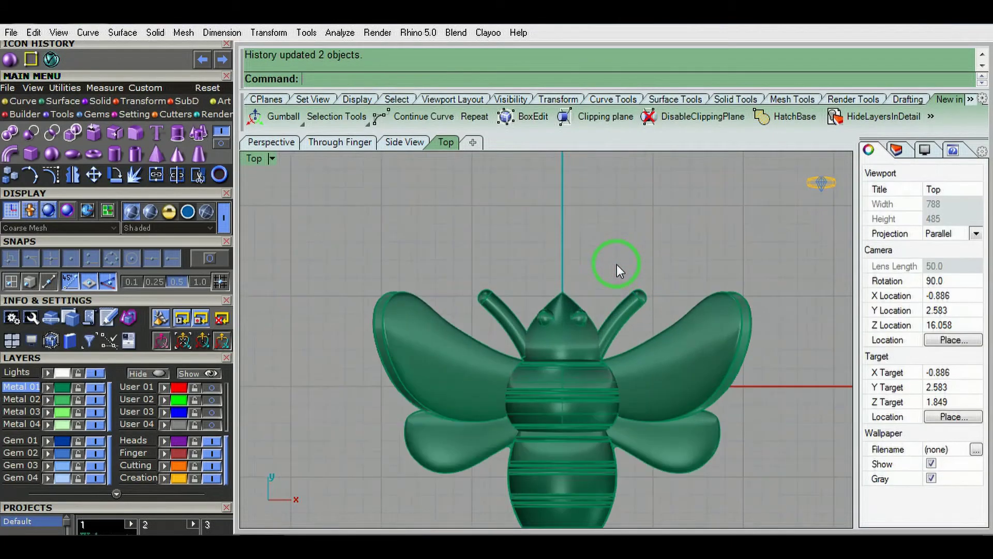
pyautogui.keyDown('ctrl'); pyautogui.keyDown('shift'); pyautogui.moveTo(617, 265); pyautogui.dragTo(585, 301, button='right'); pyautogui.keyUp('shift'); pyautogui.keyUp('ctrl')
pyautogui.rightClick(585, 301)
pyautogui.scroll(3, 405, 332)
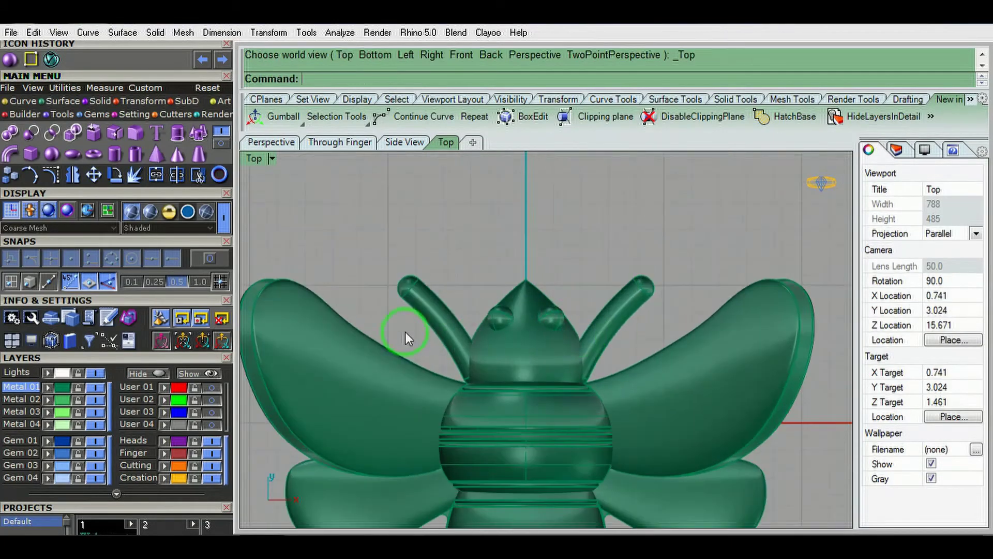
# Zoom to the whole bee, preview it in Rendered display, return to Shaded, and save
pyautogui.click(529, 318)
pyautogui.hotkey('ctrl', 'a')
pyautogui.hotkey('ctrl', 'shift', 'e')
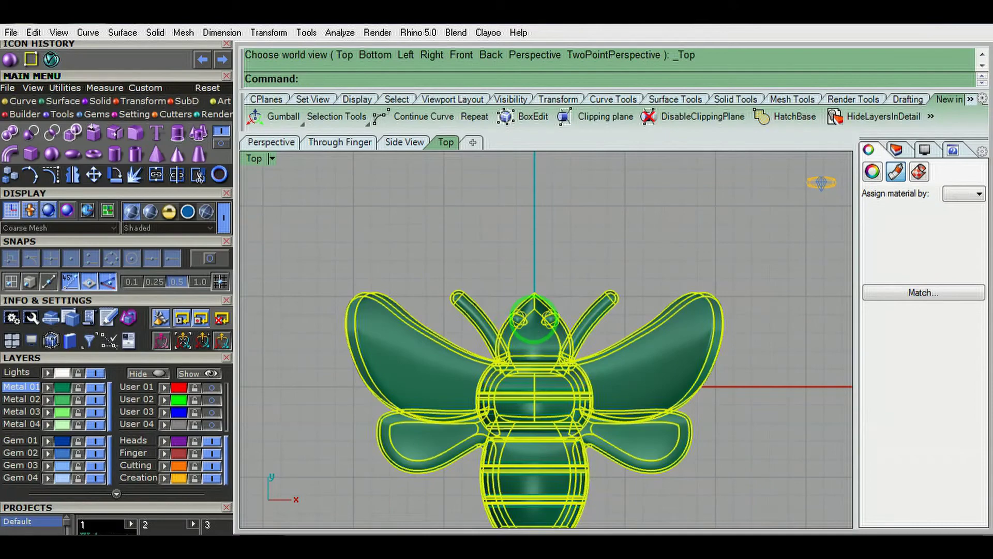
pyautogui.hotkey('ctrl', 'alt', 'r')
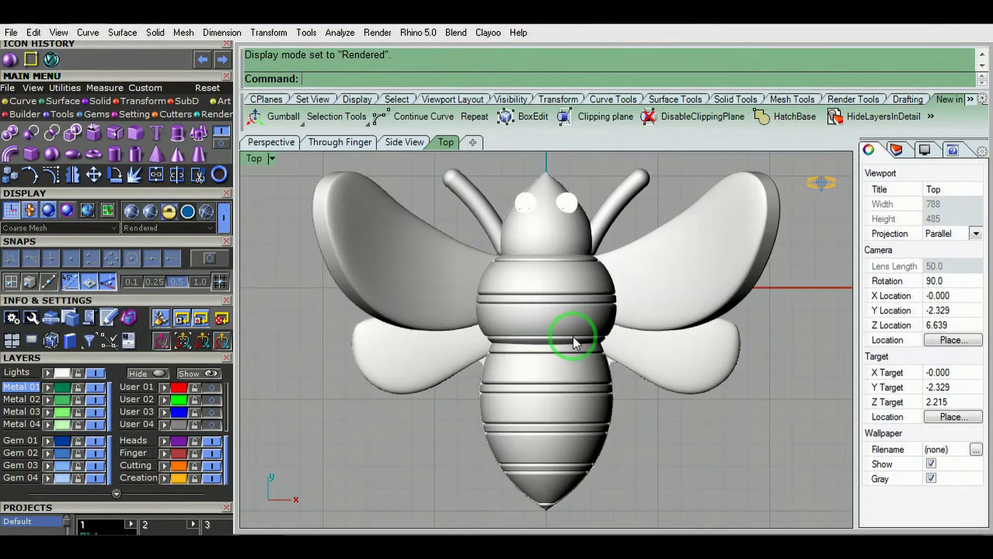
pyautogui.hotkey('ctrl', 'alt', 's')
pyautogui.hotkey('ctrl', 'a')
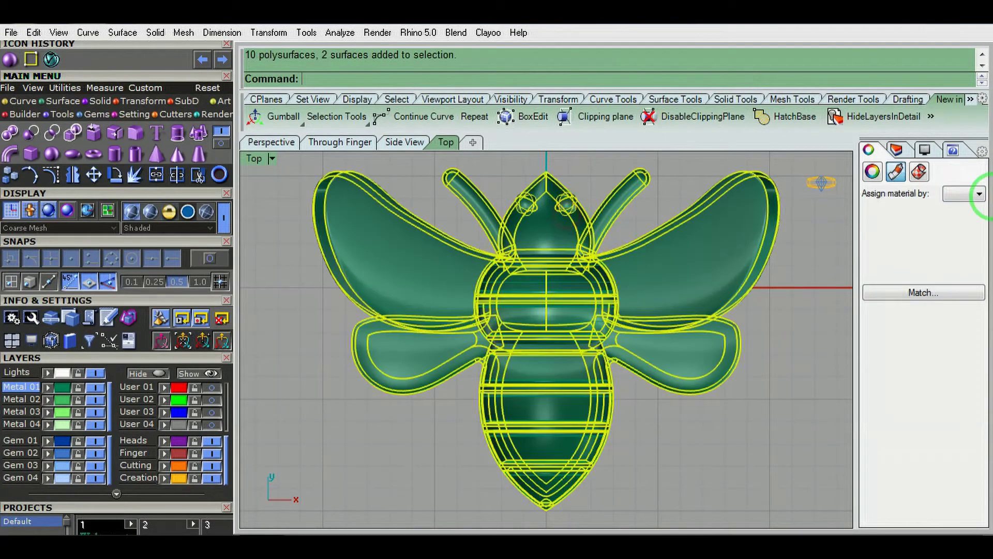
pyautogui.press('Escape')
pyautogui.hotkey('ctrl', 'alt', 'r')
pyautogui.hotkey('ctrl', 'alt', 's')
pyautogui.hotkey('ctrl', 's')
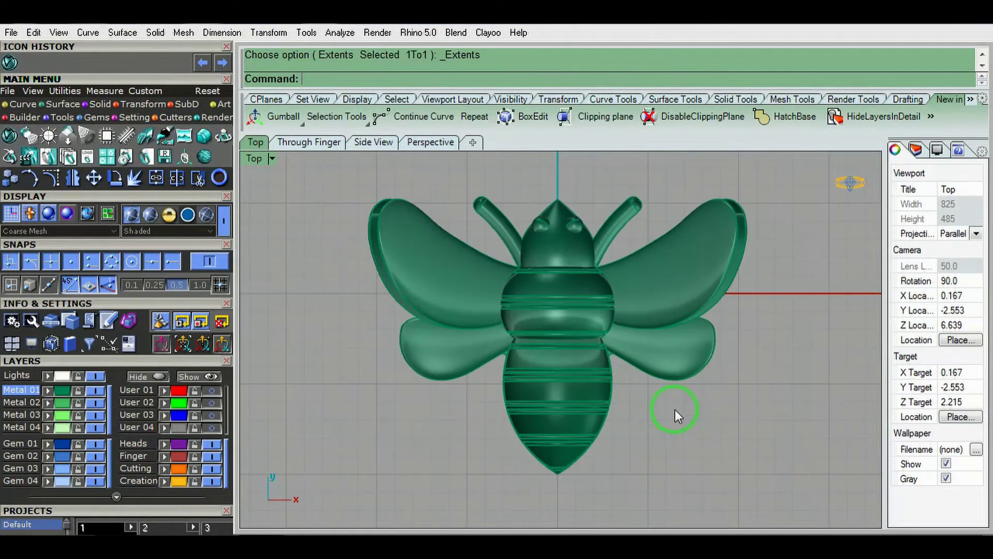
# Bring up the V-Ray material editor, close the floating properties panel, and start a render preview
pyautogui.click(9, 135)
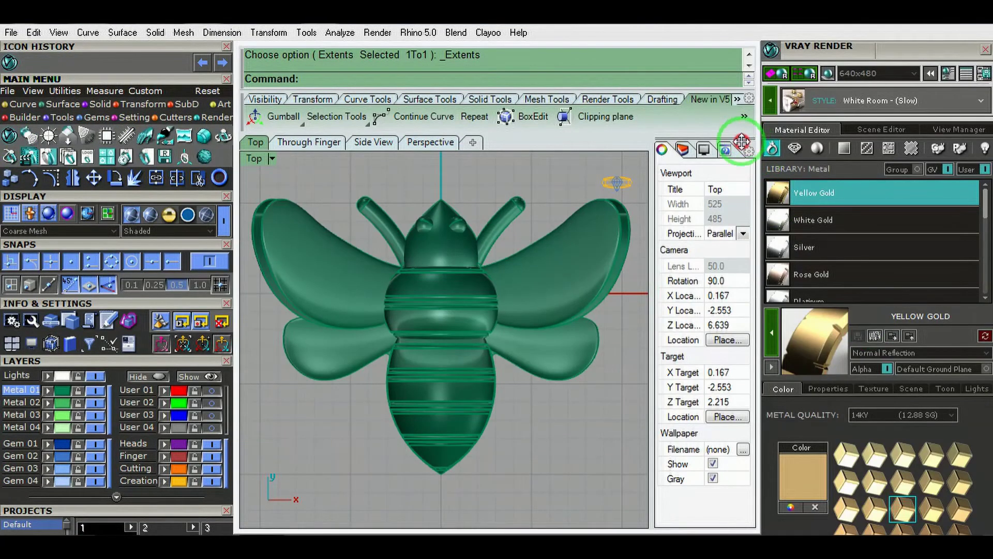
pyautogui.moveTo(744, 138); pyautogui.dragTo(807, 197)
pyautogui.click(490, 347)
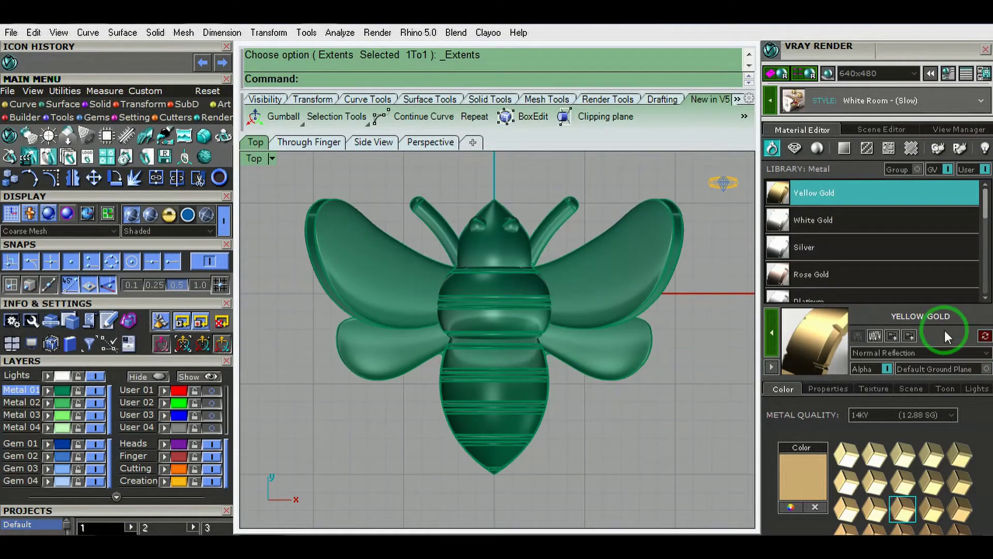
pyautogui.click(803, 73)
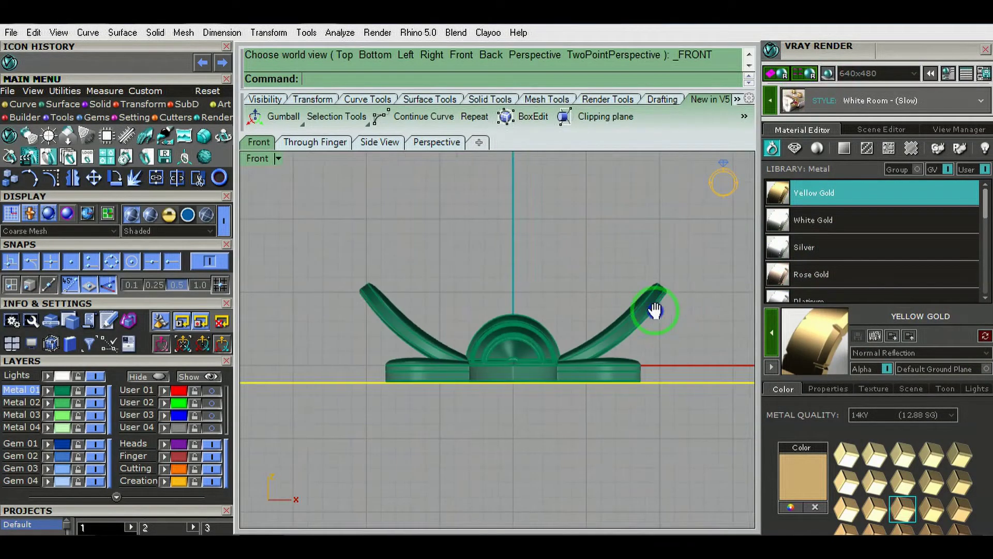
# Move the selection 15 units in the Front view, then return to the Top view
pyautogui.click(591, 219)
pyautogui.write('15')
pyautogui.press('Return')
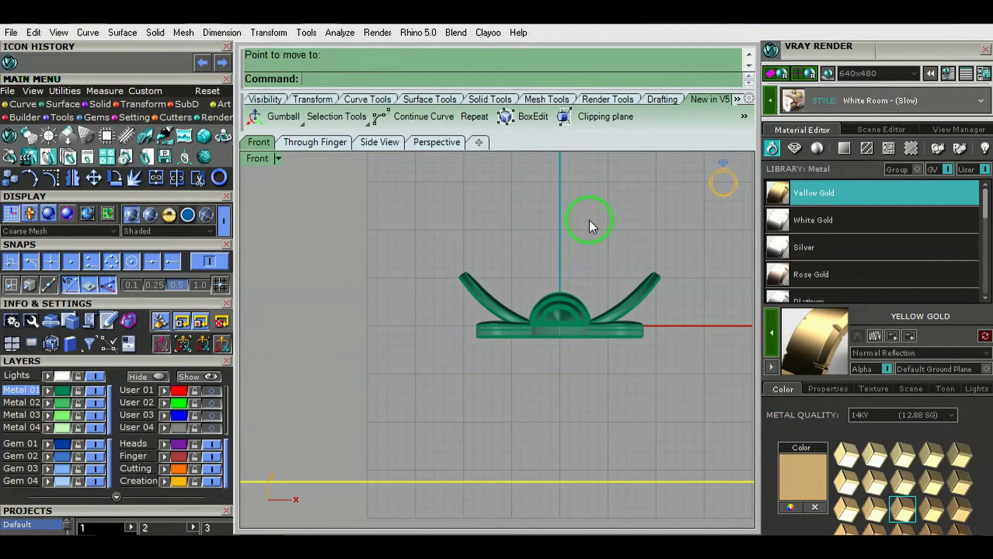
pyautogui.hotkey('ctrl', 'F1')
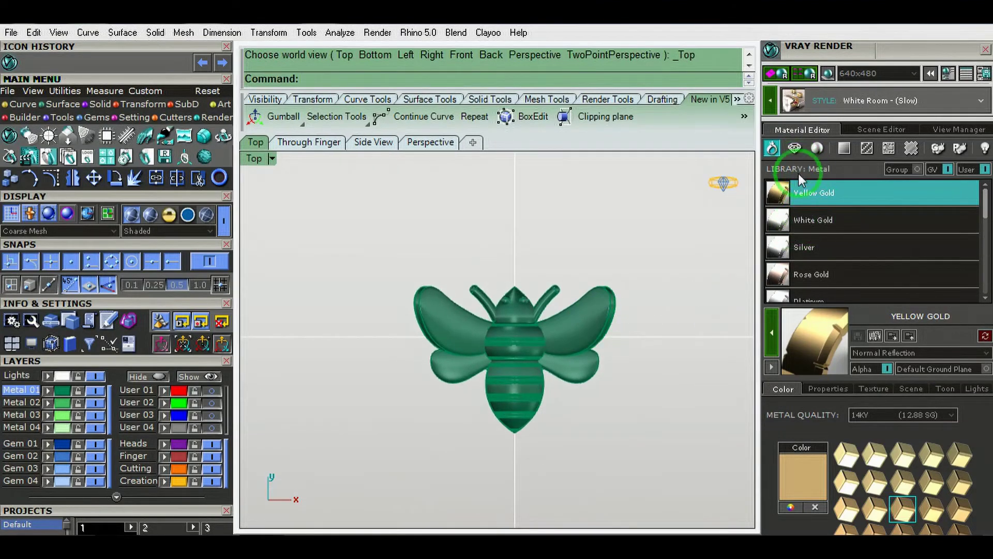
# Apply a different Yellow Gold shade to the whole bee and show the plastic library
pyautogui.scroll(-2, 962, 269)
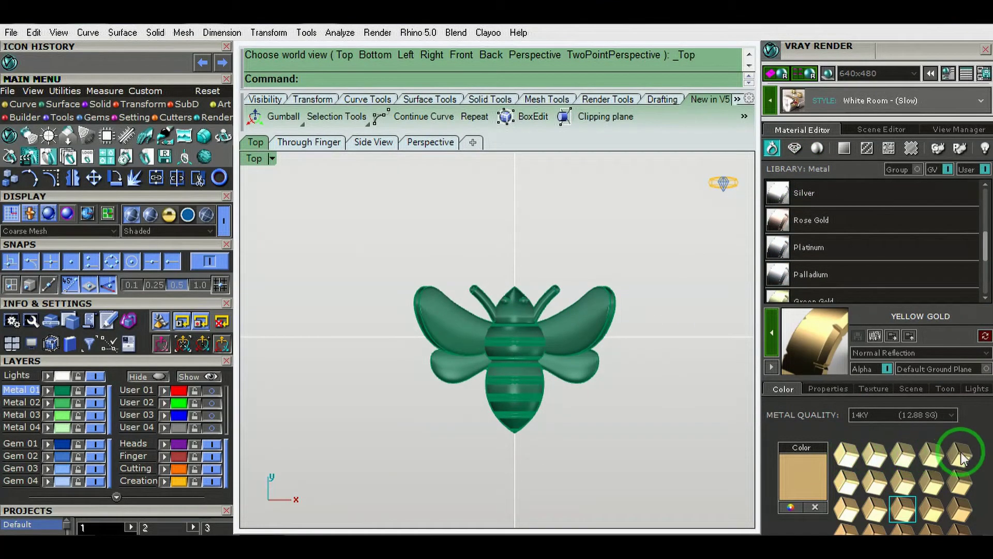
pyautogui.click(875, 509)
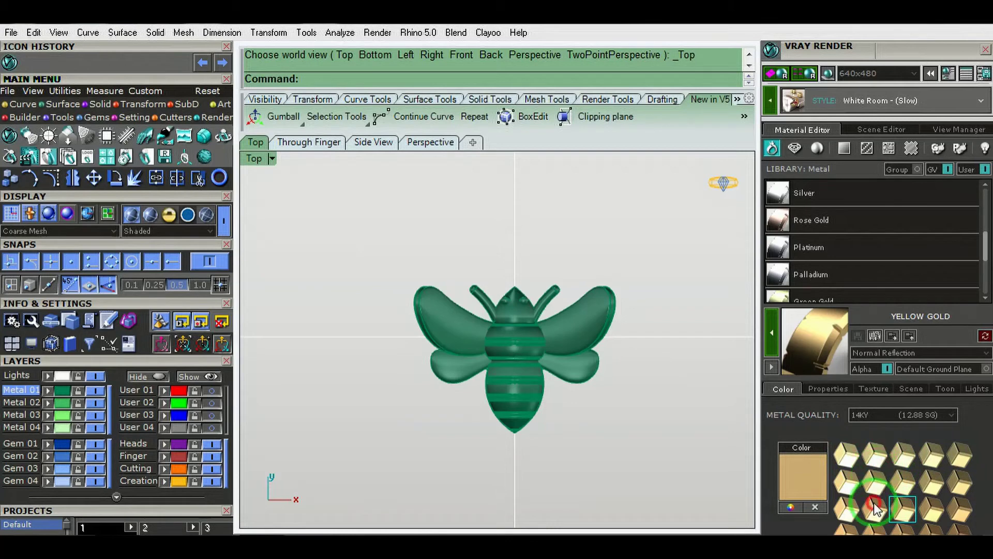
pyautogui.click(594, 337)
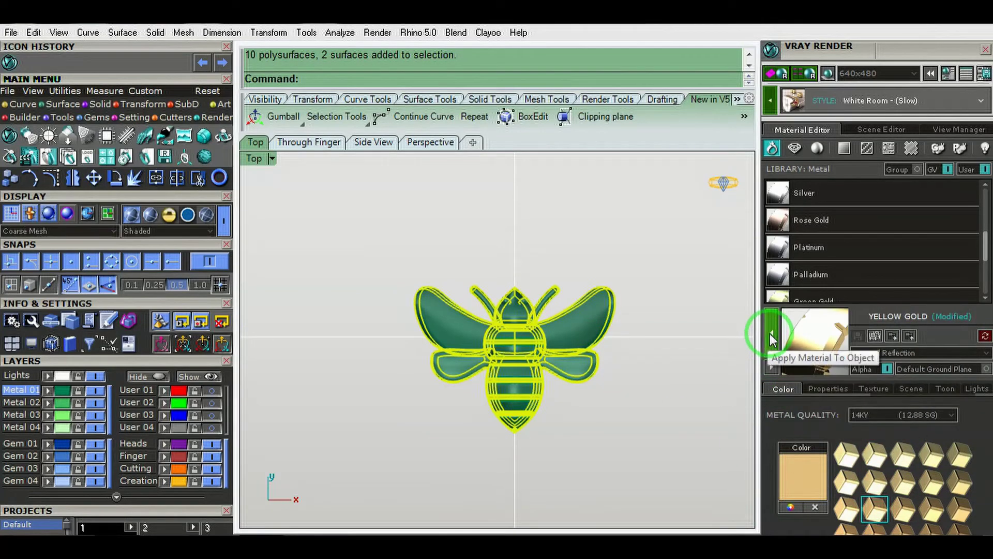
pyautogui.click(771, 342)
pyautogui.click(926, 148)
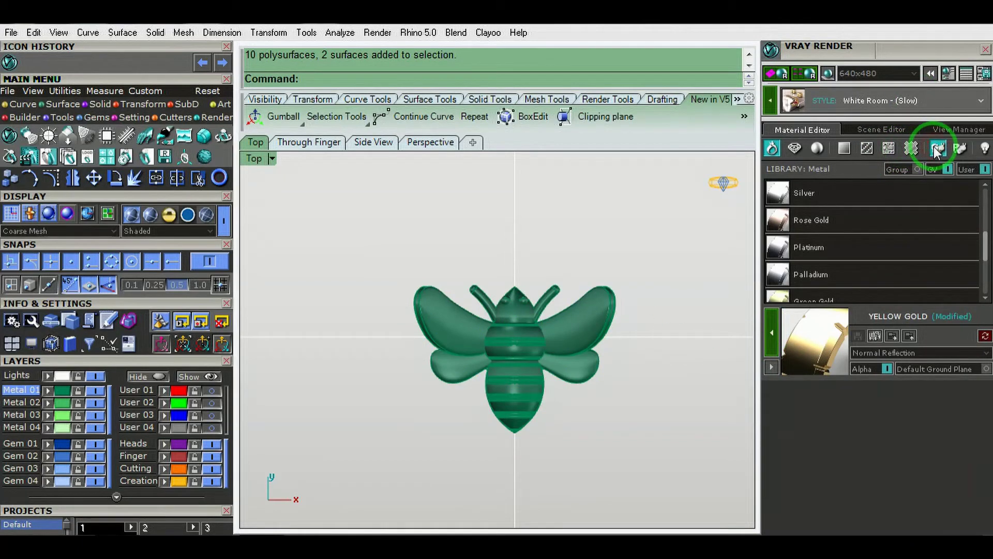
pyautogui.click(960, 150)
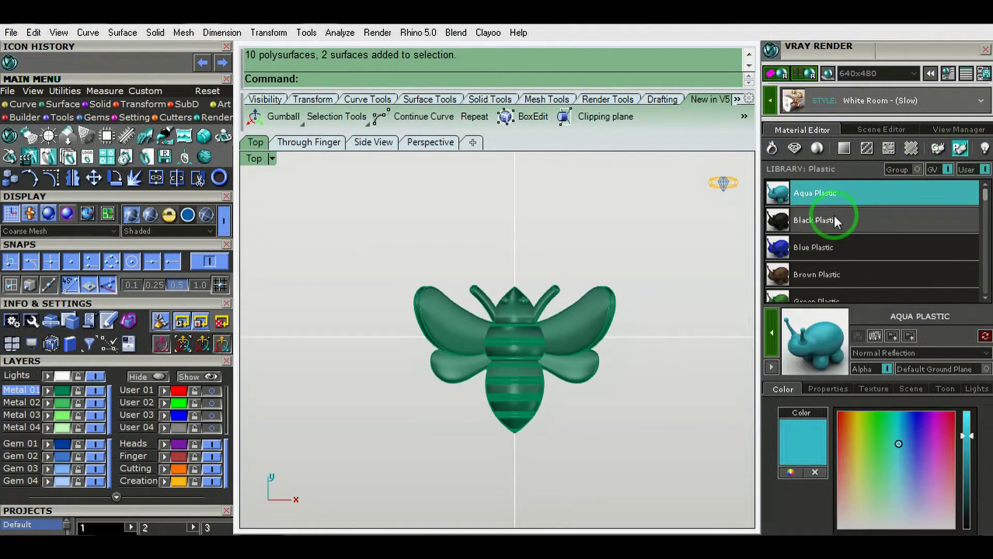
# Apply Black Plastic to the bee's three body stripes
pyautogui.click(538, 334)
pyautogui.click(828, 220)
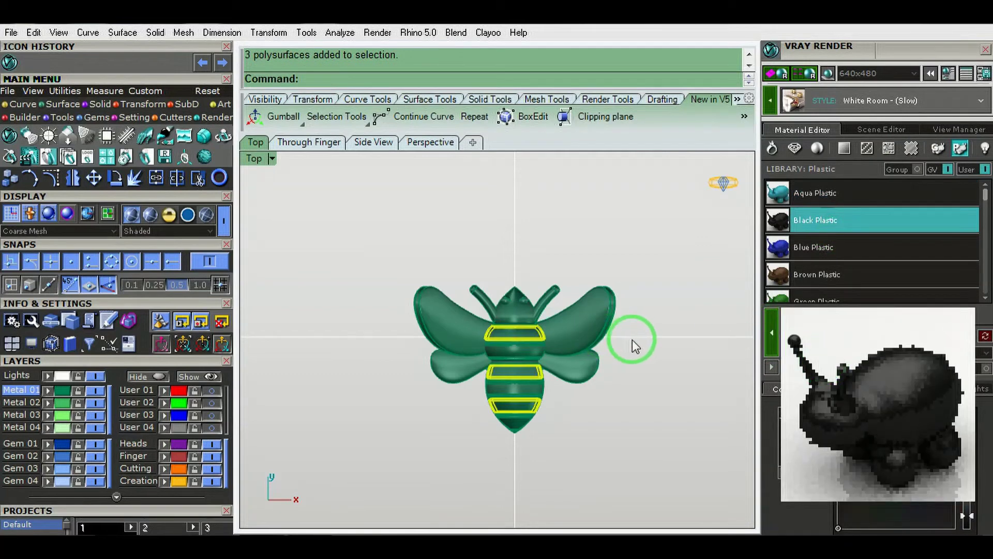
pyautogui.click(741, 407)
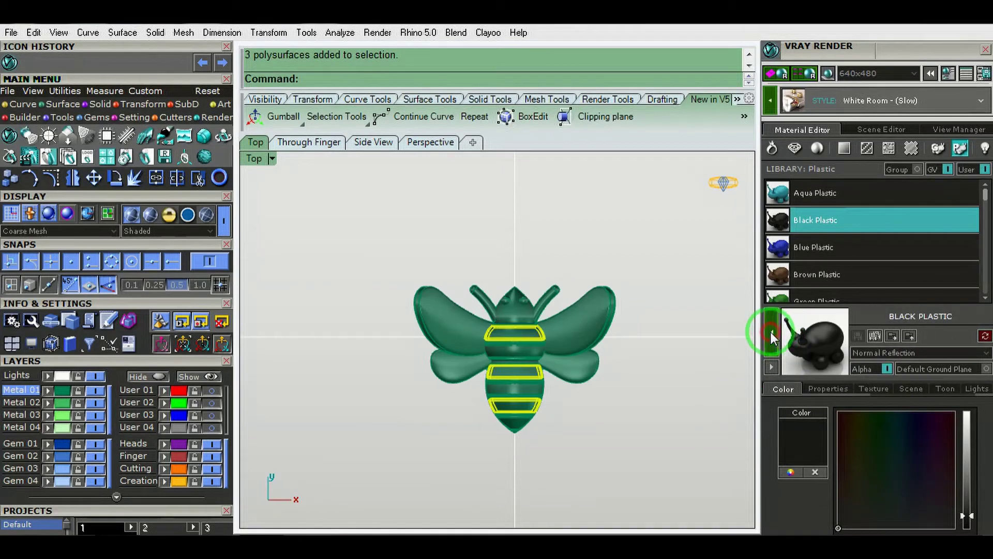
# Select another set of abdomen stripes and choose White Plastic for them
pyautogui.scroll(-2, 824, 258)
pyautogui.scroll(-2, 846, 267)
pyautogui.scroll(-2, 846, 267)
pyautogui.scroll(-1, 846, 272)
pyautogui.moveTo(845, 271); pyautogui.dragTo(569, 345)
pyautogui.click(848, 271)
pyautogui.moveTo(815, 342)
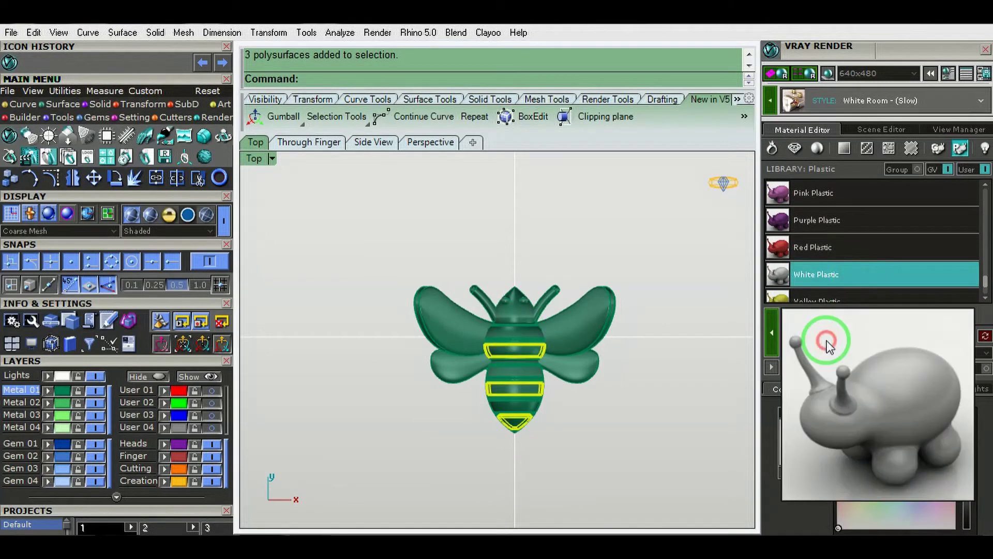
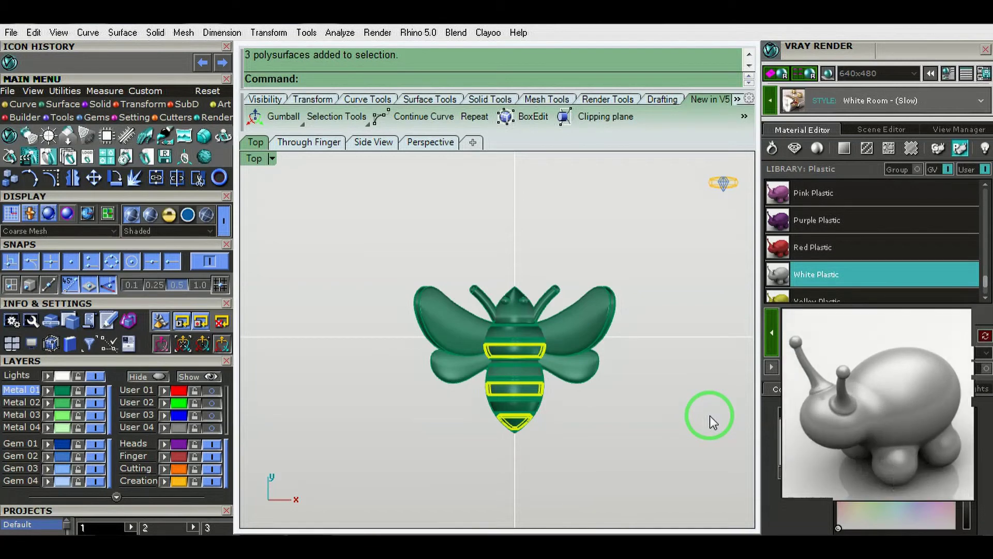
# Give the bee's stripes White Plastic and select the ground surface under the bee
pyautogui.click(772, 331)
pyautogui.click(683, 268)
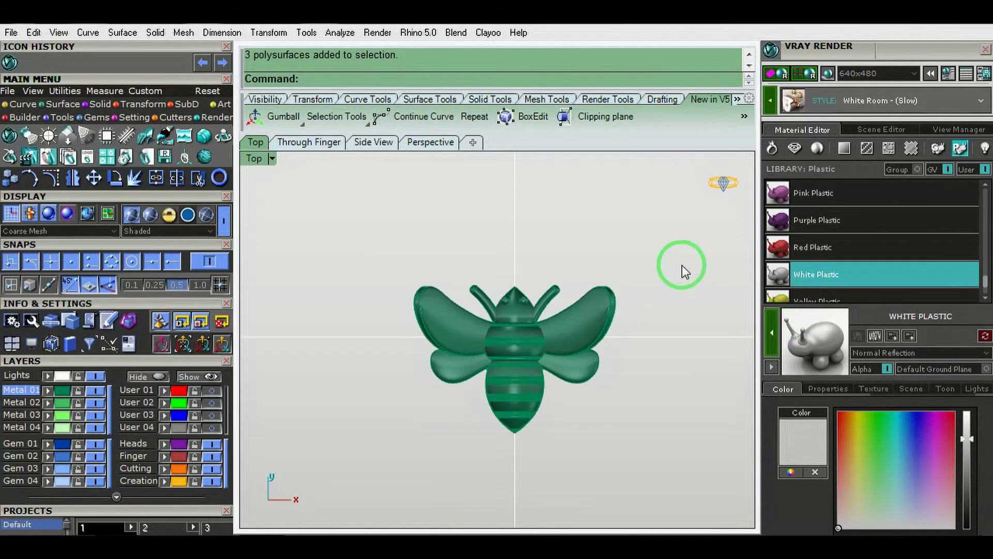
pyautogui.click(839, 156)
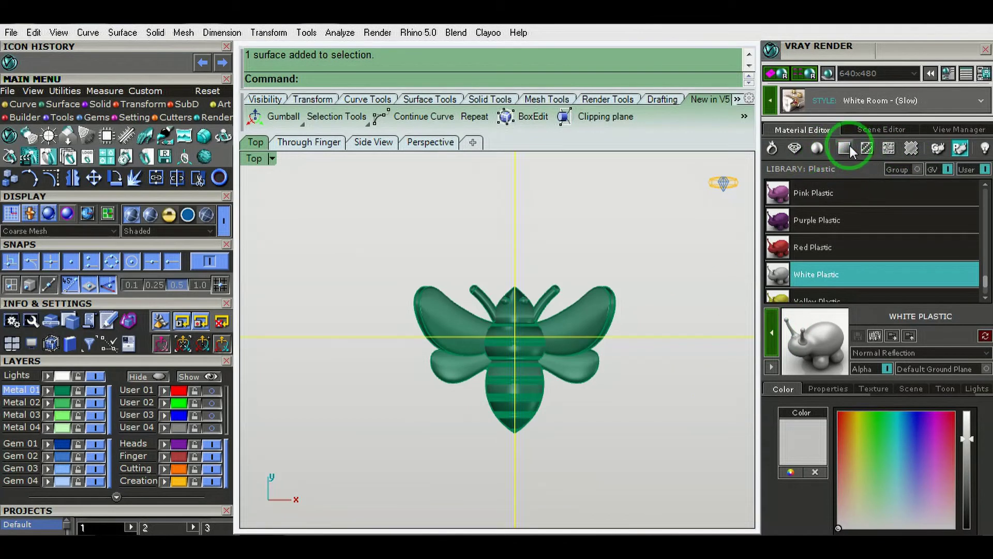
# Assign White Reflective Blur from the GroundPlaneColor library to the ground, then zoom extents
pyautogui.scroll(-2, 872, 252)
pyautogui.scroll(-4, 870, 252)
pyautogui.scroll(-1, 868, 252)
pyautogui.scroll(-3, 869, 252)
pyautogui.scroll(-3, 869, 251)
pyautogui.scroll(1, 868, 251)
pyautogui.scroll(-1, 871, 258)
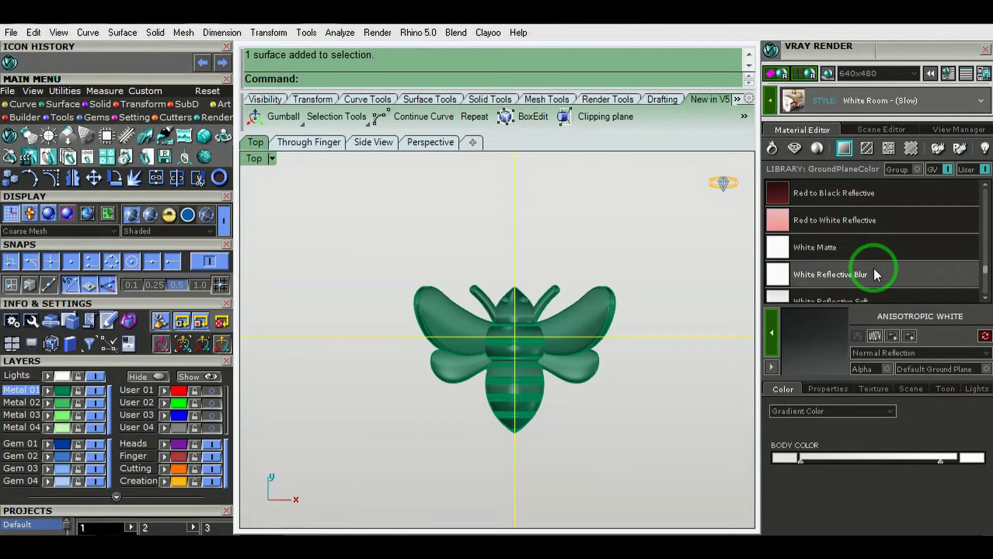
pyautogui.click(875, 274)
pyautogui.click(820, 344)
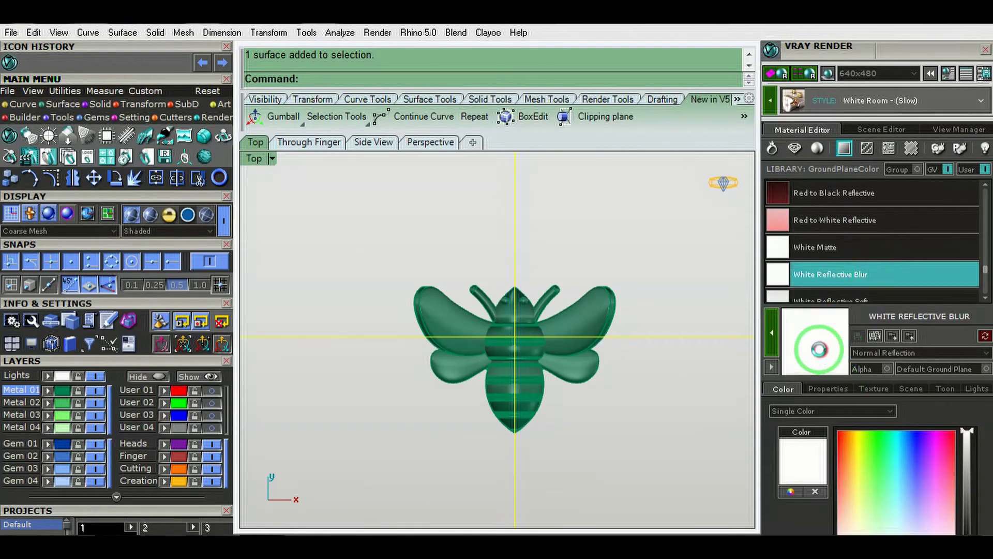
pyautogui.click(767, 357)
pyautogui.click(561, 254)
pyautogui.click(468, 373)
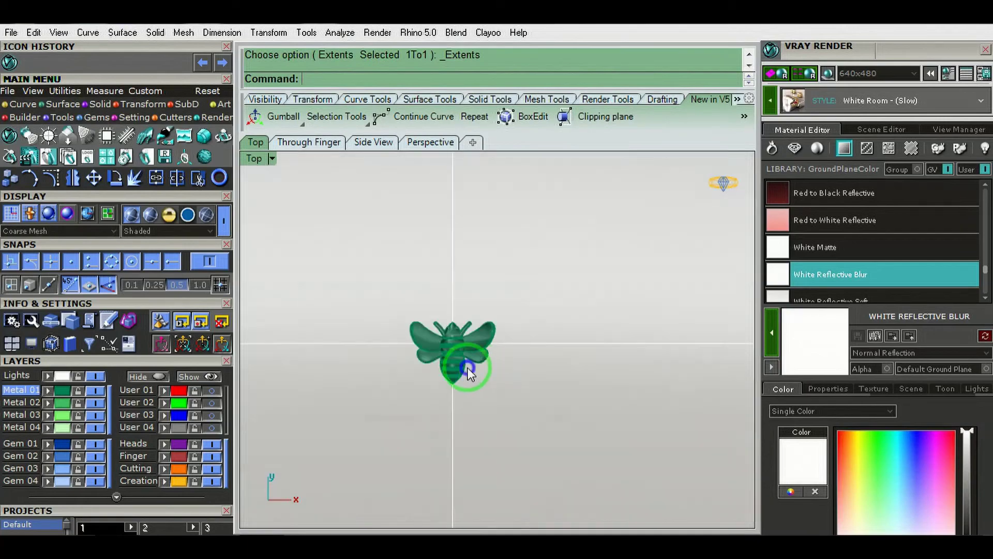